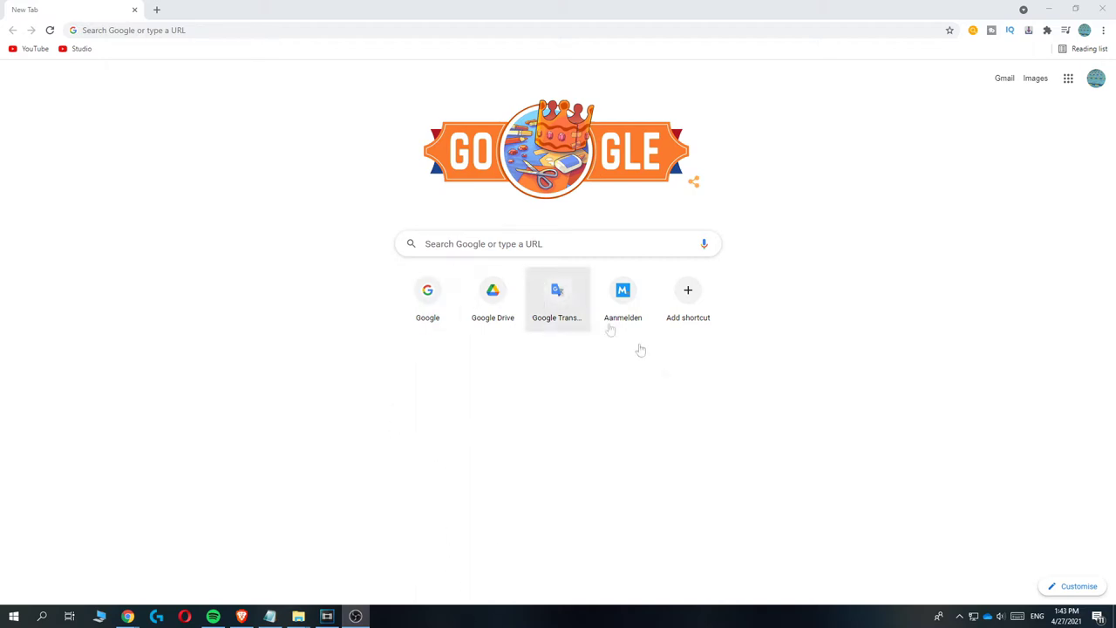
Open a new incognito window and load freenom.com.
{"action": "left_click", "coordinate": [1101, 40]}
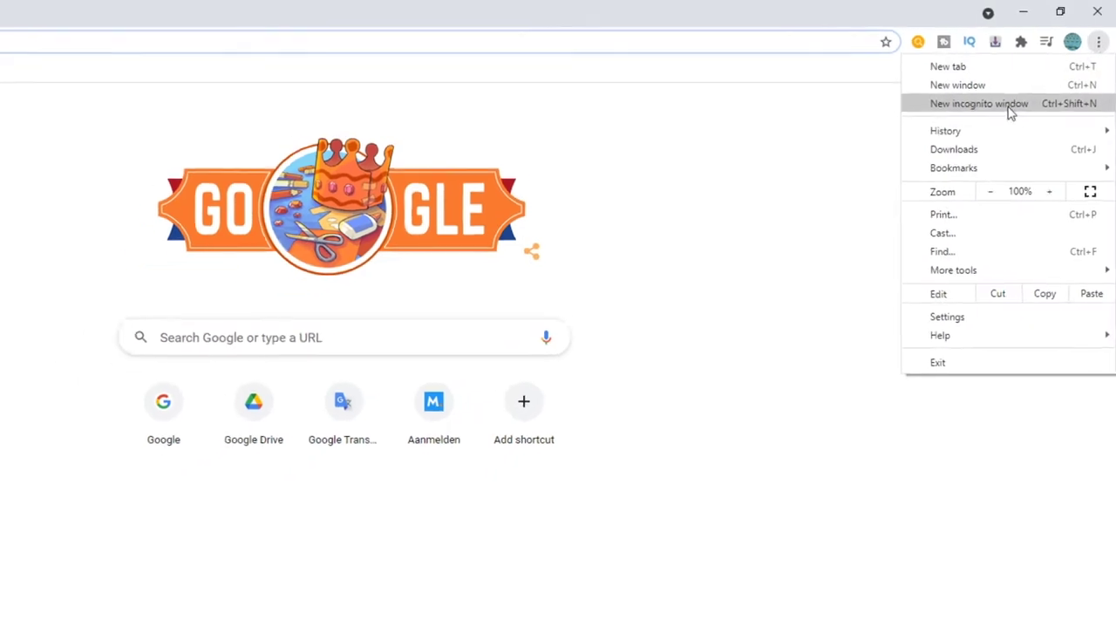
{"action": "left_click", "coordinate": [1010, 111]}
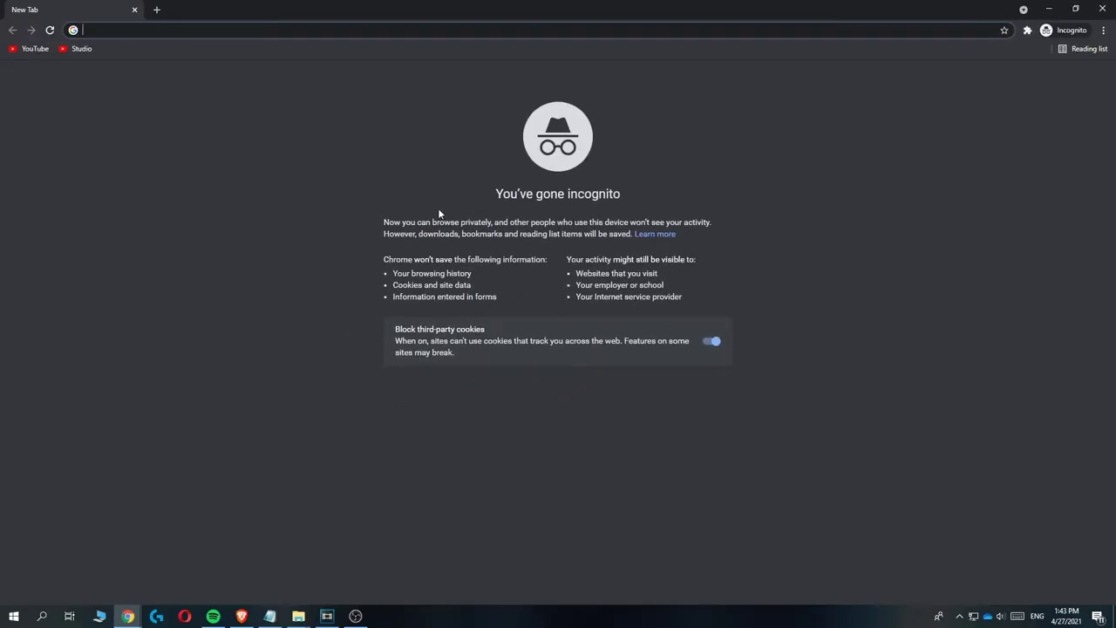
{"action": "type", "text": "freenom.com"}
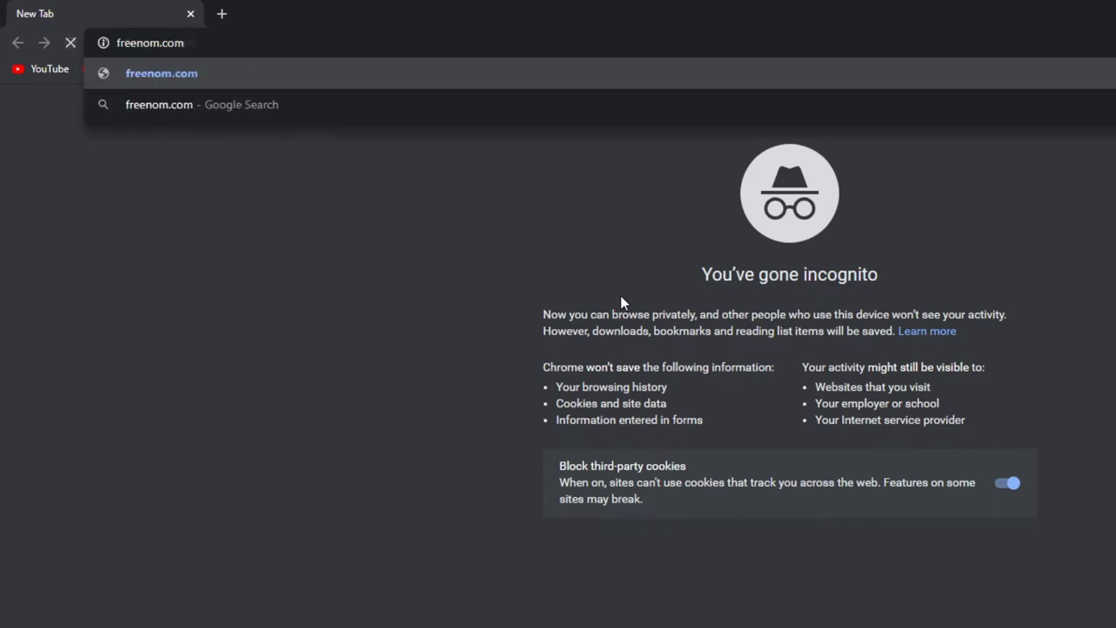
{"action": "key", "text": "Return"}
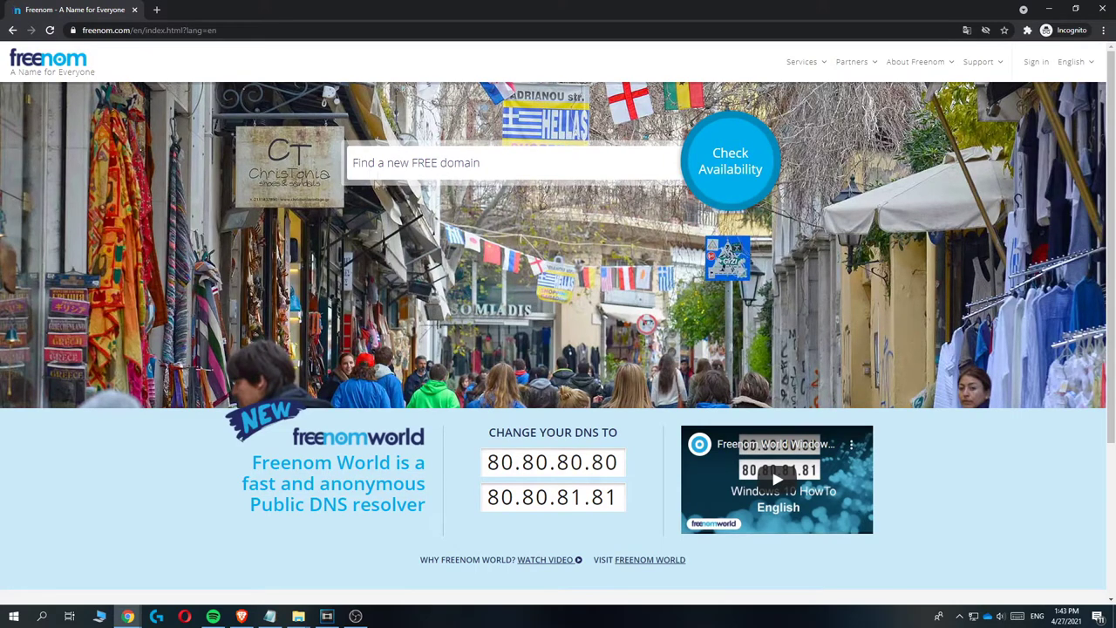
Search Freenom for free 'allaboutwebsites' domains and check their availability.
{"action": "left_click", "coordinate": [478, 164]}
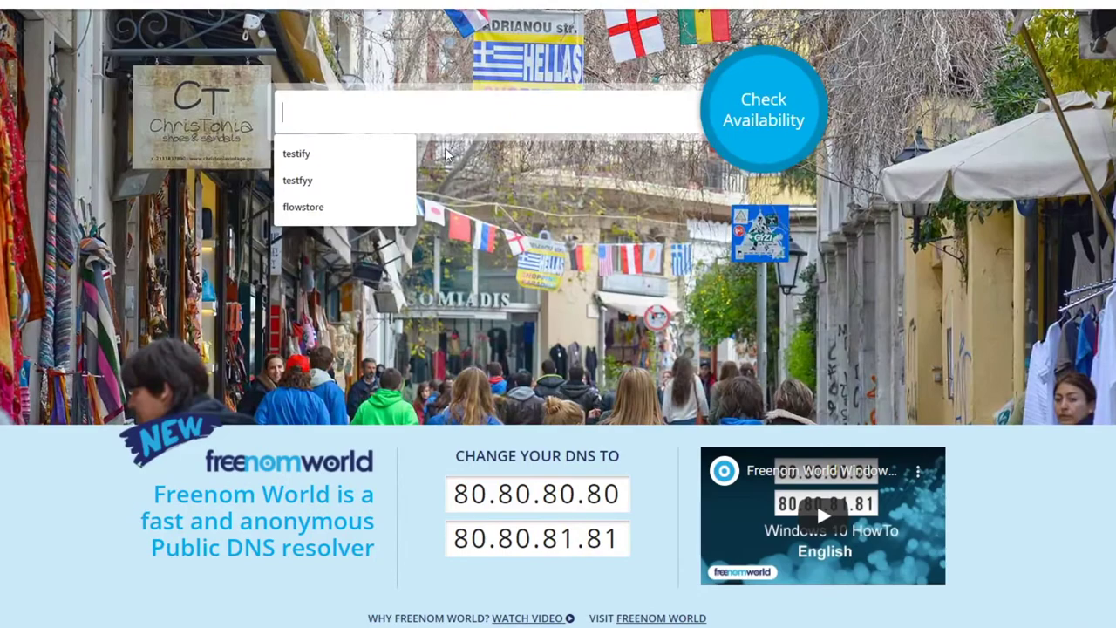
{"action": "type", "text": "allaboutwebsites"}
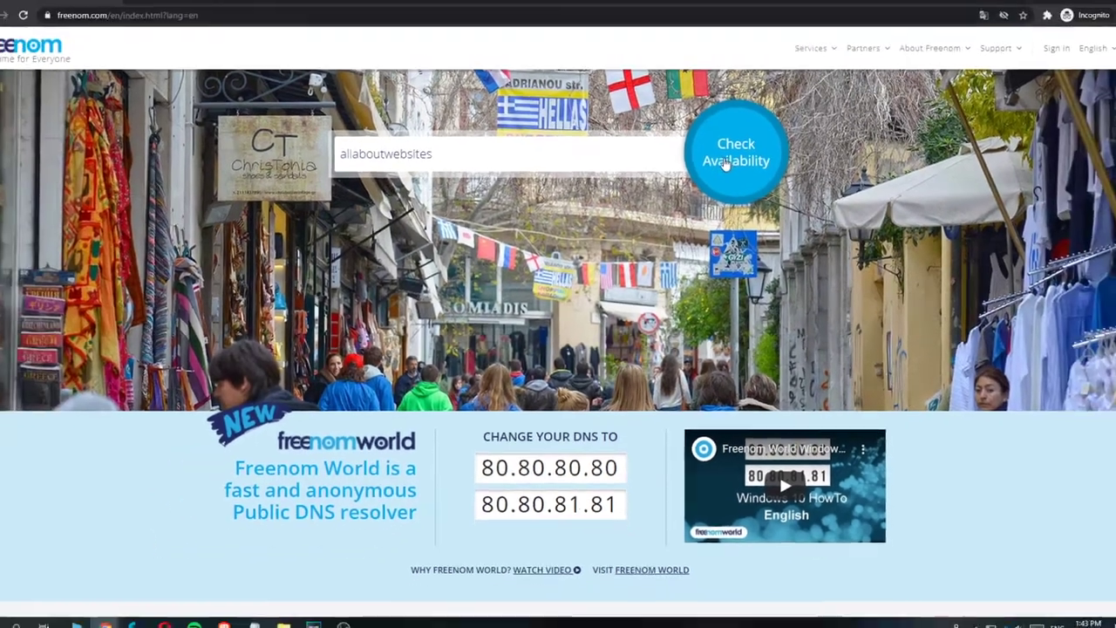
{"action": "left_click", "coordinate": [765, 140]}
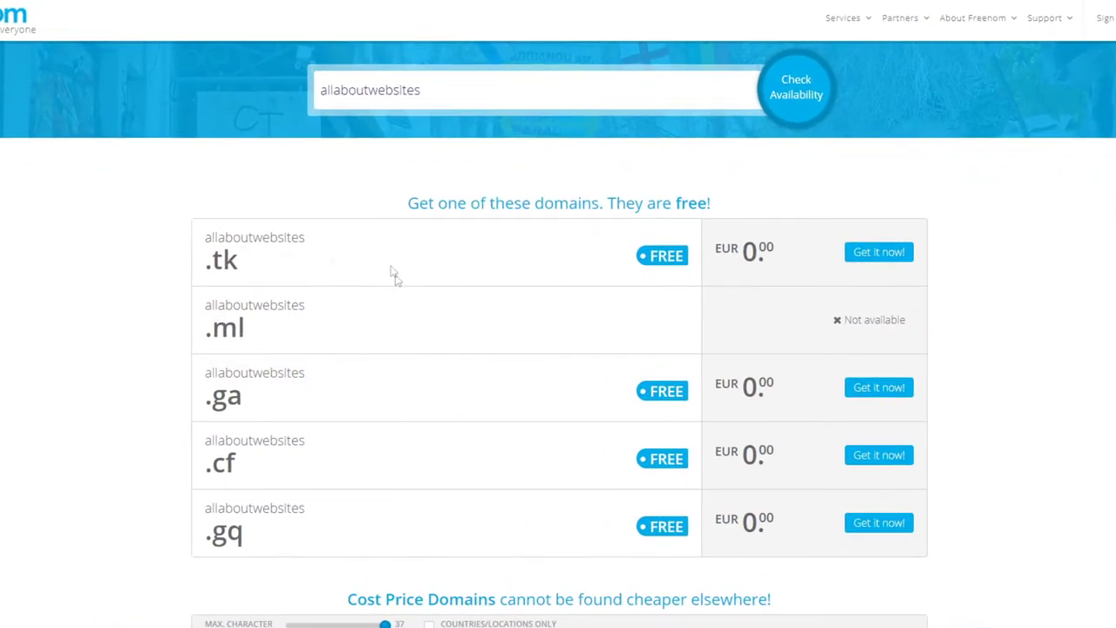
{"action": "left_click_drag", "start_coordinate": [407, 208], "coordinate": [740, 207]}
{"action": "left_click", "coordinate": [760, 202]}
{"action": "left_click_drag", "start_coordinate": [244, 407], "coordinate": [184, 404]}
{"action": "left_click", "coordinate": [184, 403]}
Review the domain results and try to claim the free allaboutwebsites.ga domain.
{"action": "scroll", "coordinate": [262, 378], "scroll_direction": "down", "scroll_amount": 2}
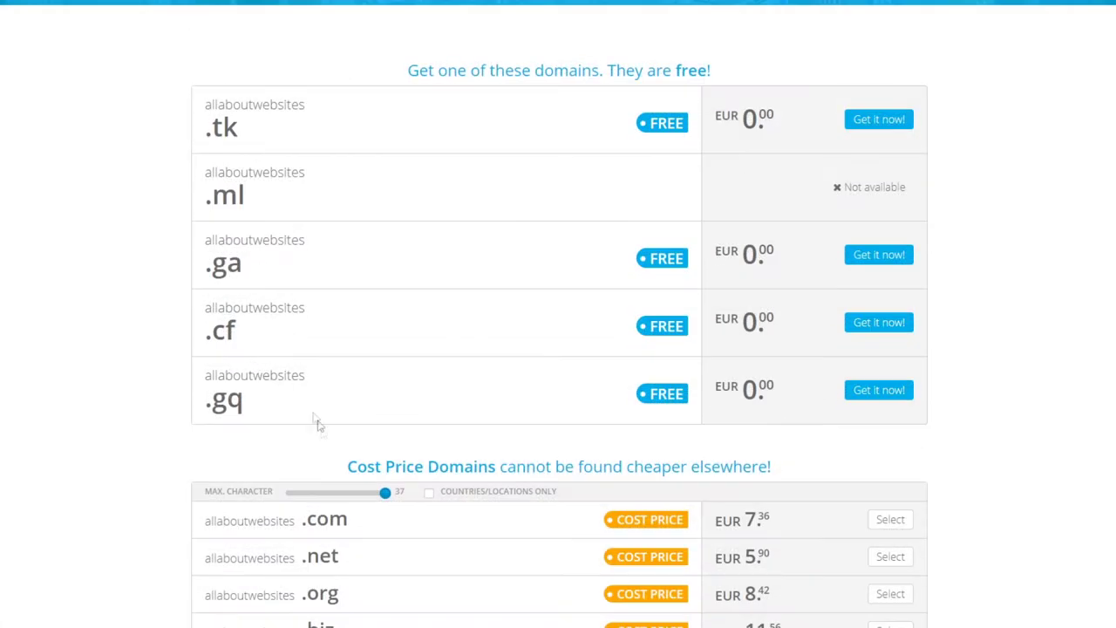
{"action": "left_click_drag", "start_coordinate": [340, 471], "coordinate": [780, 465]}
{"action": "left_click", "coordinate": [362, 384]}
{"action": "scroll", "coordinate": [362, 384], "scroll_direction": "down", "scroll_amount": 3}
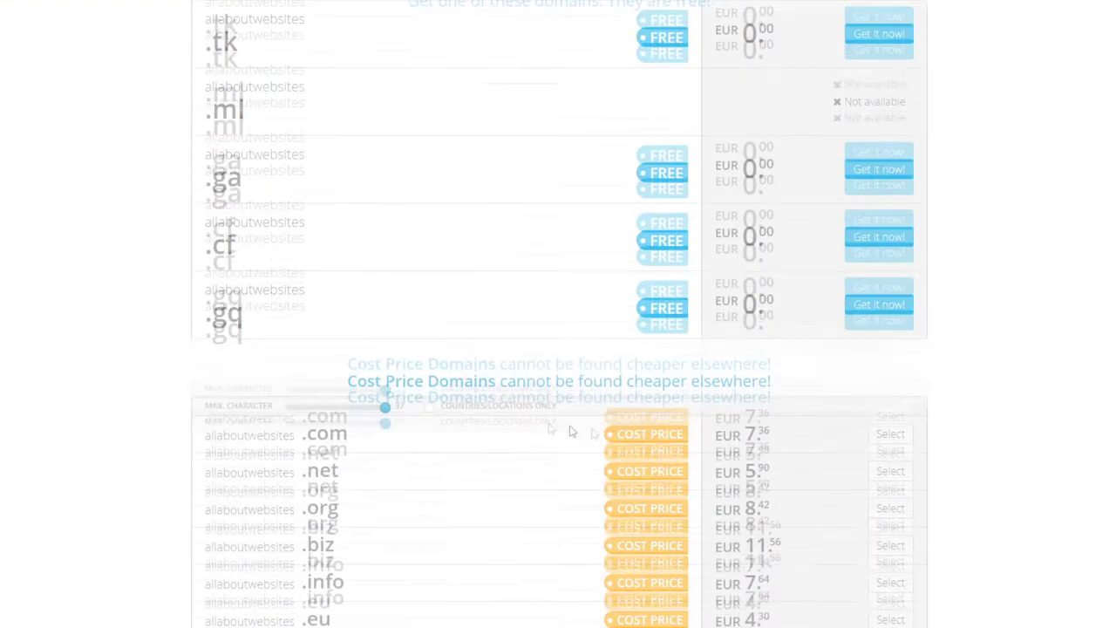
{"action": "scroll", "coordinate": [424, 389], "scroll_direction": "up", "scroll_amount": 1}
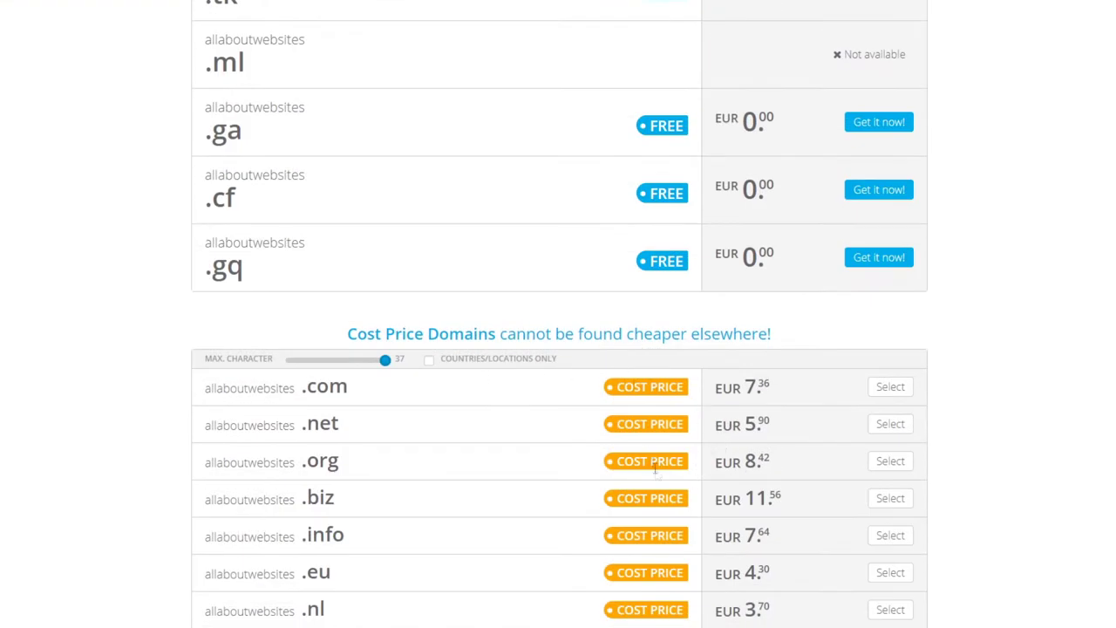
{"action": "left_click_drag", "start_coordinate": [710, 390], "coordinate": [779, 584]}
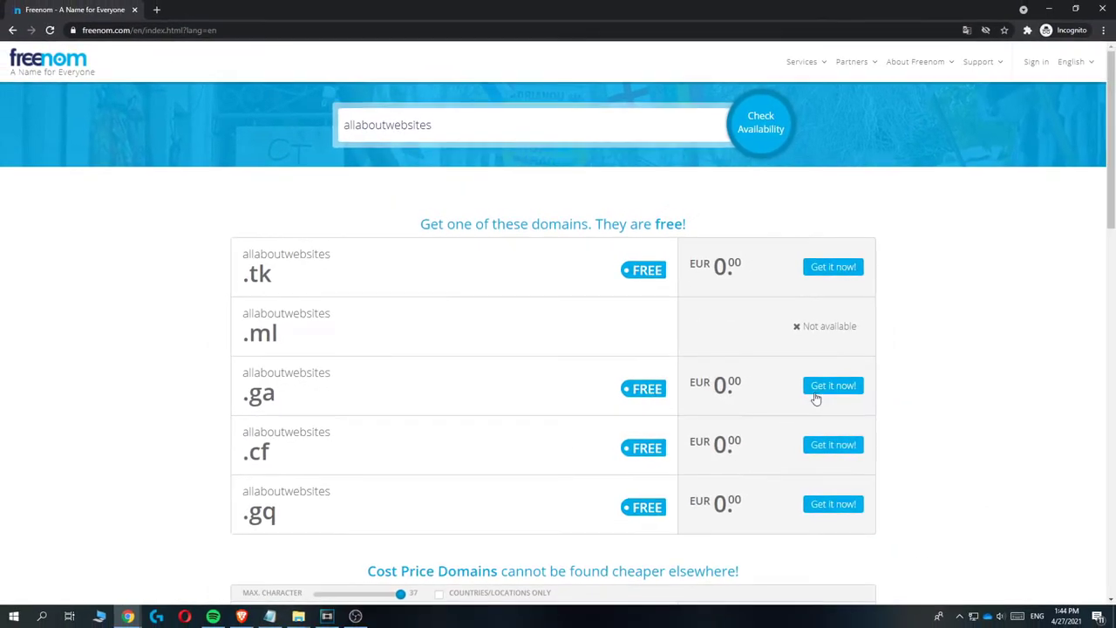
{"action": "left_click", "coordinate": [815, 396]}
{"action": "left_click_drag", "start_coordinate": [798, 389], "coordinate": [869, 392]}
{"action": "left_click", "coordinate": [931, 383]}
Search for allaboutwebsites.ga, confirm it is available free, and proceed to checkout.
{"action": "left_click", "coordinate": [375, 129]}
{"action": "key", "text": "ctrl+a"}
{"action": "key", "text": "BackSpace"}
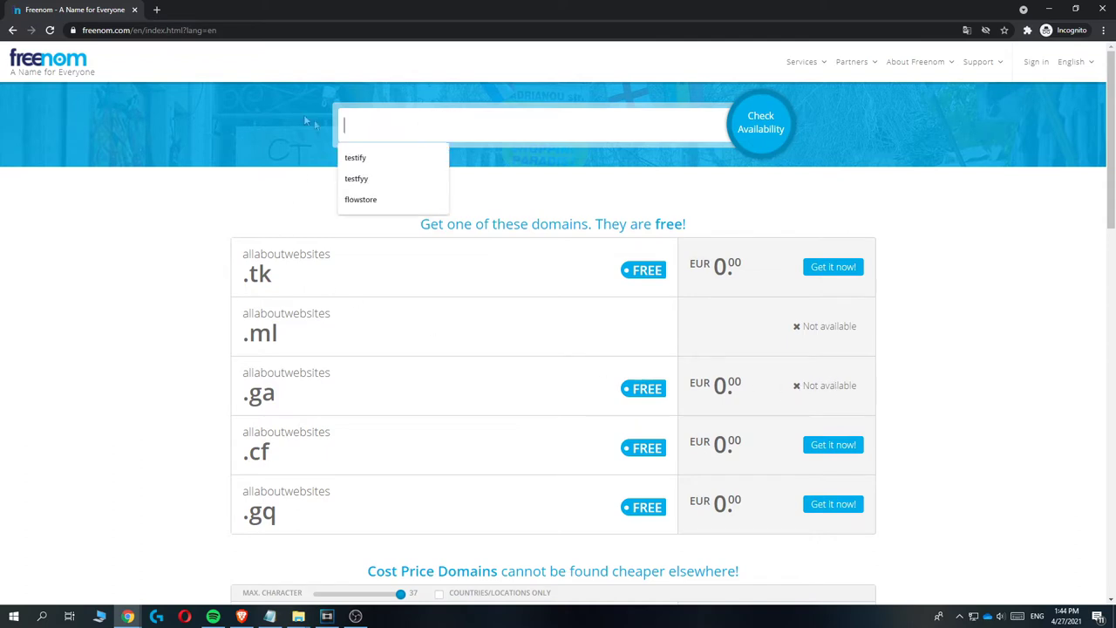
{"action": "type", "text": "allaboutwebsites"}
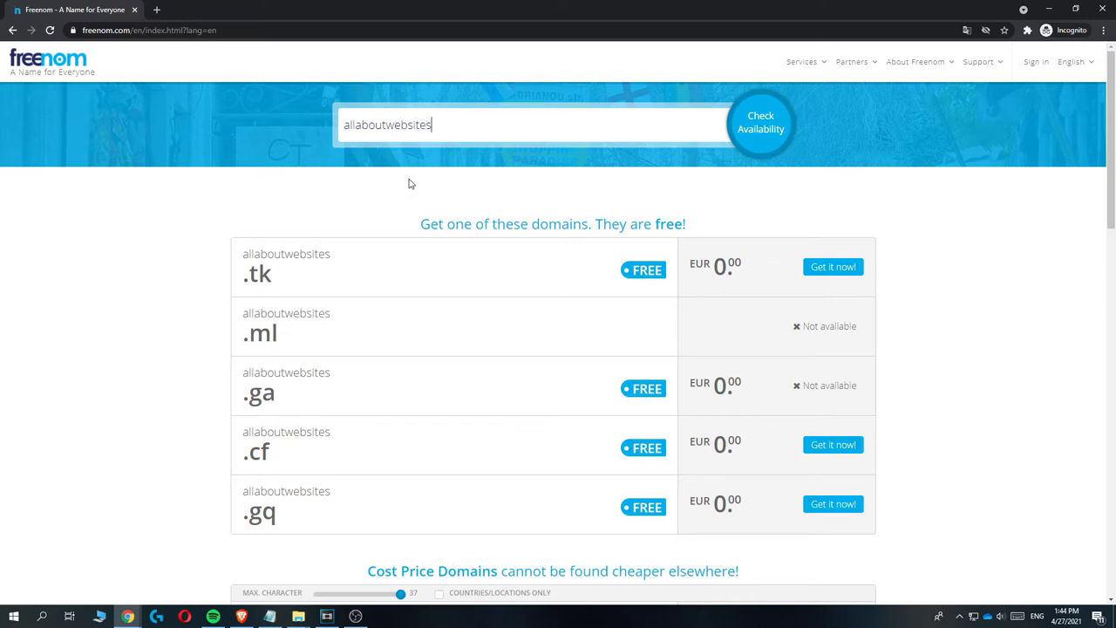
{"action": "left_click_drag", "start_coordinate": [461, 129], "coordinate": [431, 128]}
{"action": "left_click", "coordinate": [450, 126]}
{"action": "left_click", "coordinate": [768, 141]}
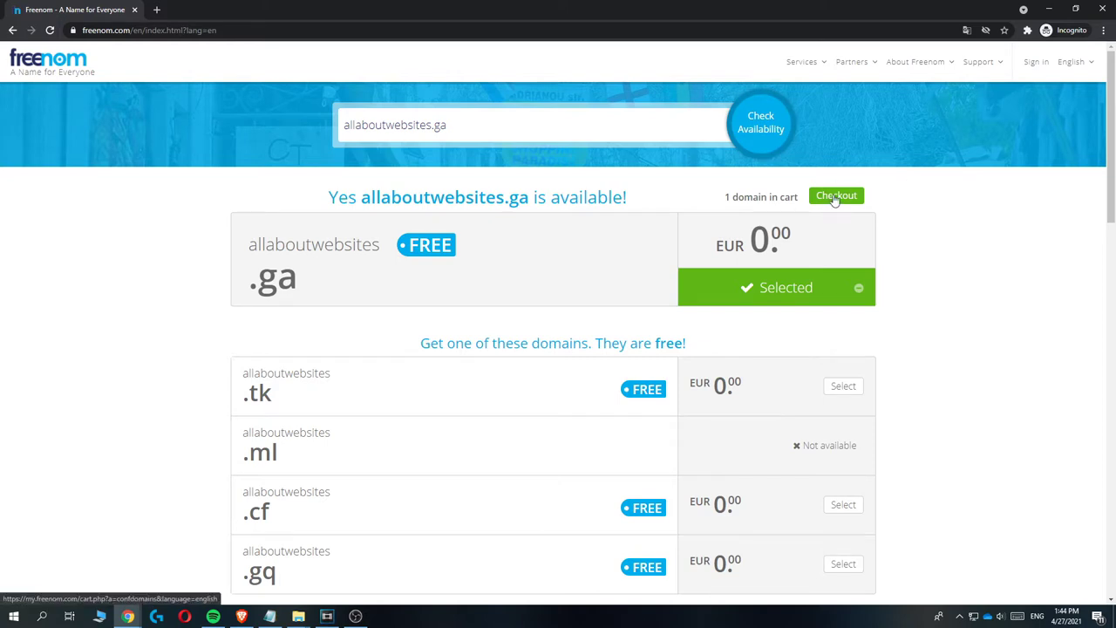
{"action": "left_click", "coordinate": [835, 197]}
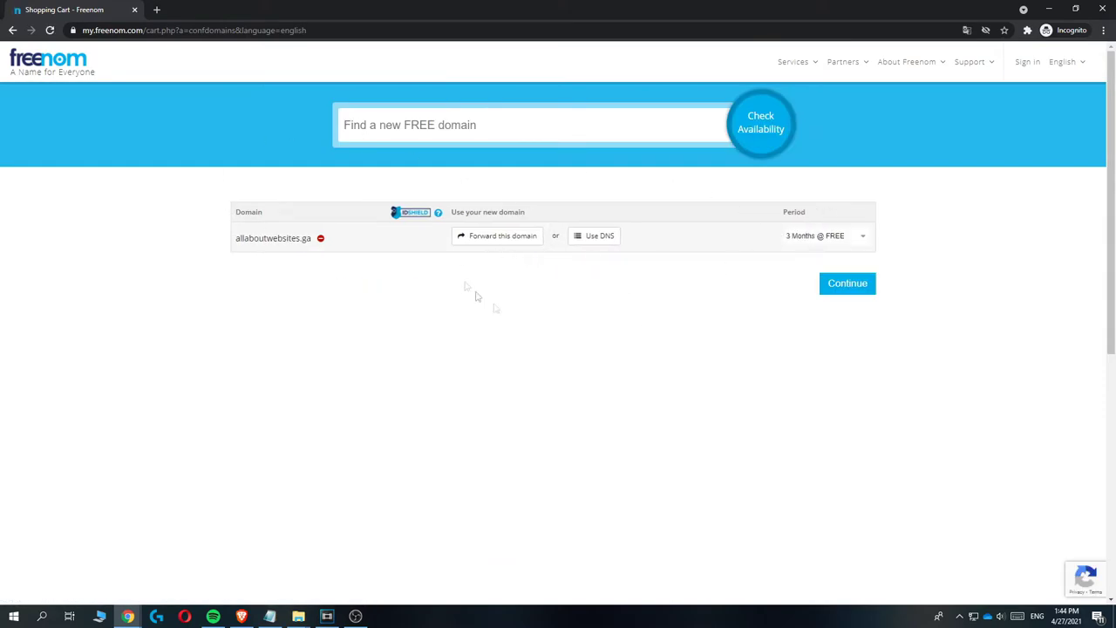
Choose the '12 Months @ FREE' period for allaboutwebsites.ga and continue the checkout.
{"action": "left_click_drag", "start_coordinate": [783, 211], "coordinate": [806, 212]}
{"action": "left_click", "coordinate": [796, 239]}
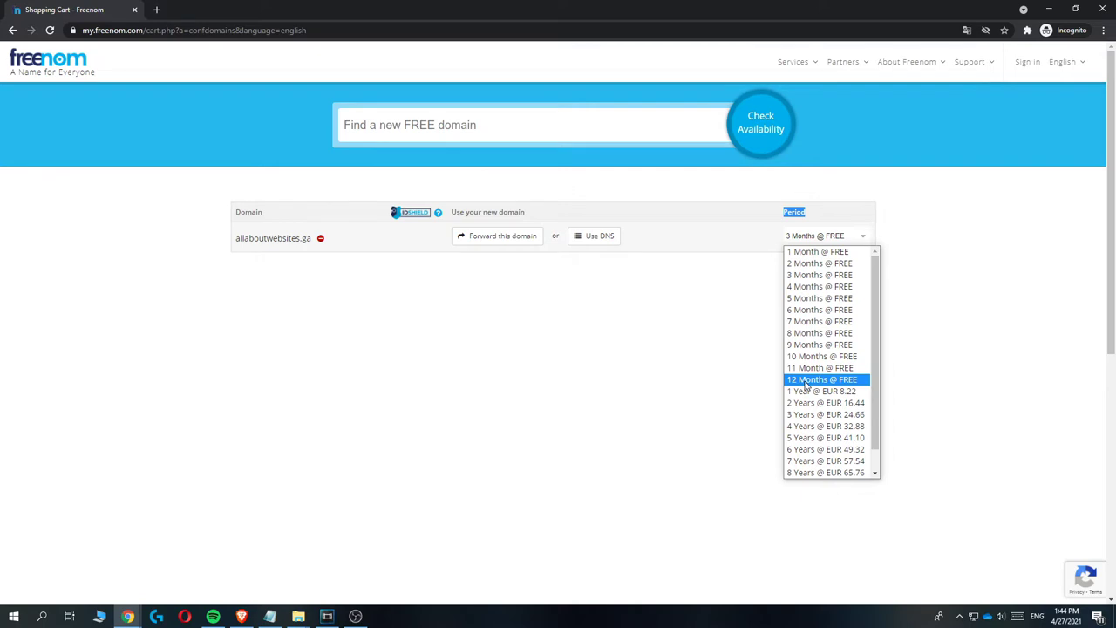
{"action": "left_click", "coordinate": [806, 381]}
{"action": "left_click", "coordinate": [722, 296]}
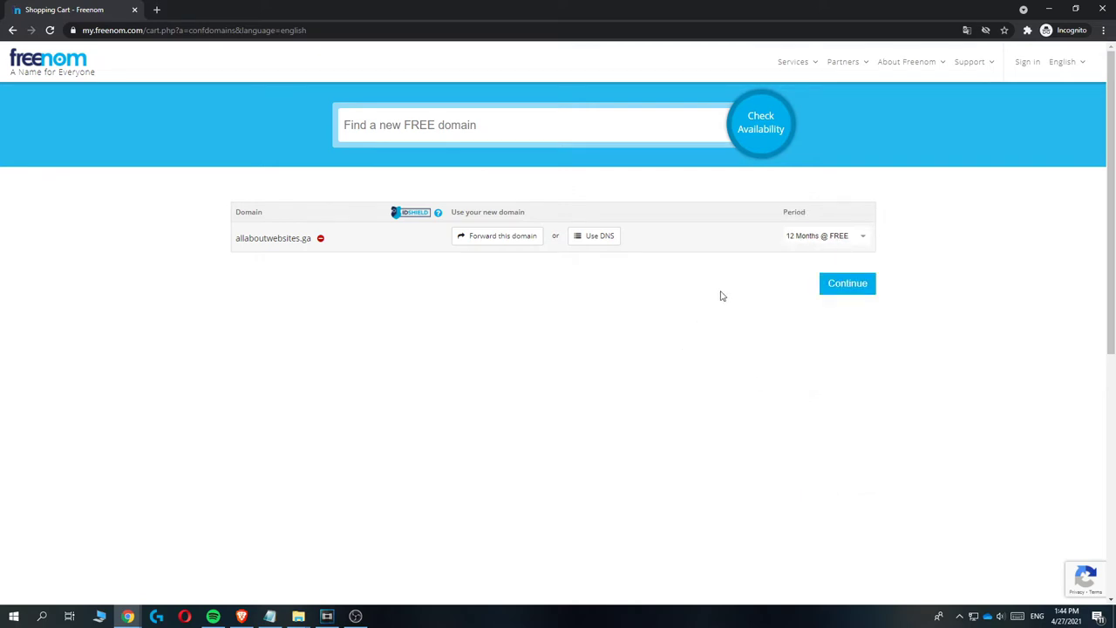
{"action": "left_click", "coordinate": [816, 235]}
{"action": "left_click", "coordinate": [910, 209]}
{"action": "left_click", "coordinate": [843, 291]}
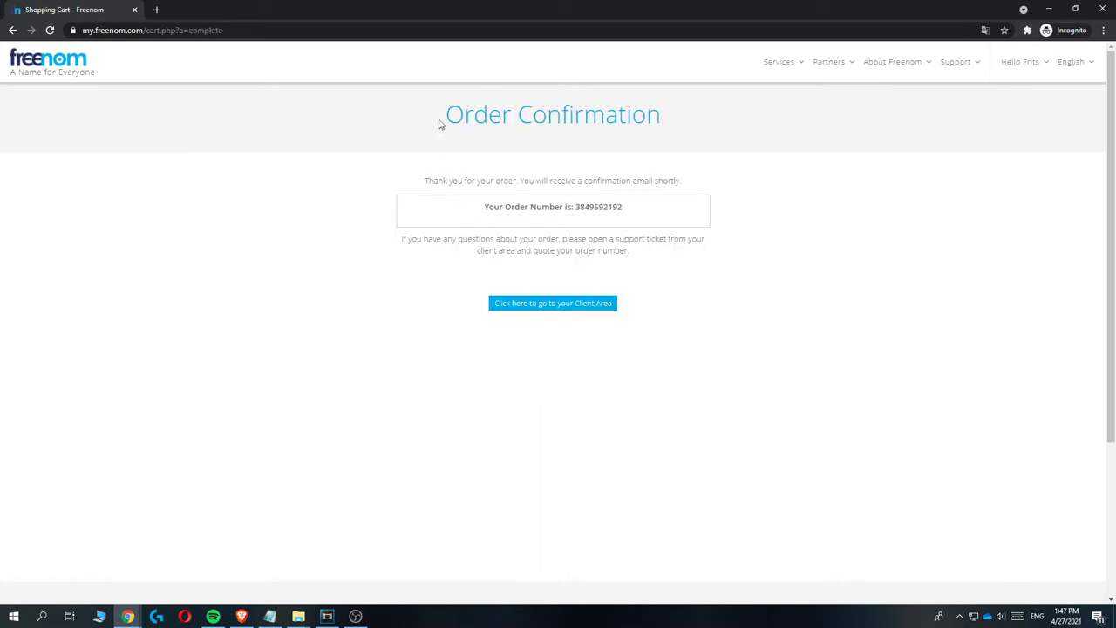
Go from the order confirmation to the Freenom client area to see allaboutwebsites.ga.
{"action": "left_click_drag", "start_coordinate": [439, 125], "coordinate": [685, 119]}
{"action": "left_click", "coordinate": [767, 279]}
{"action": "left_click", "coordinate": [563, 307]}
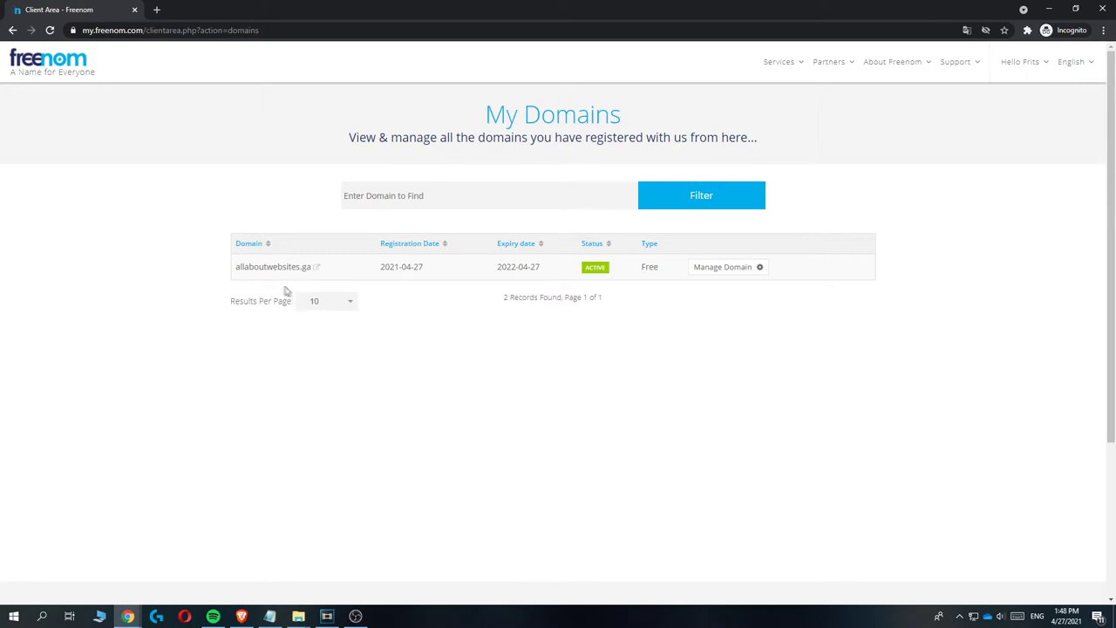
Load infinityfree.net in a new browser tab.
{"action": "left_click", "coordinate": [155, 9]}
{"action": "type", "text": "infi"}
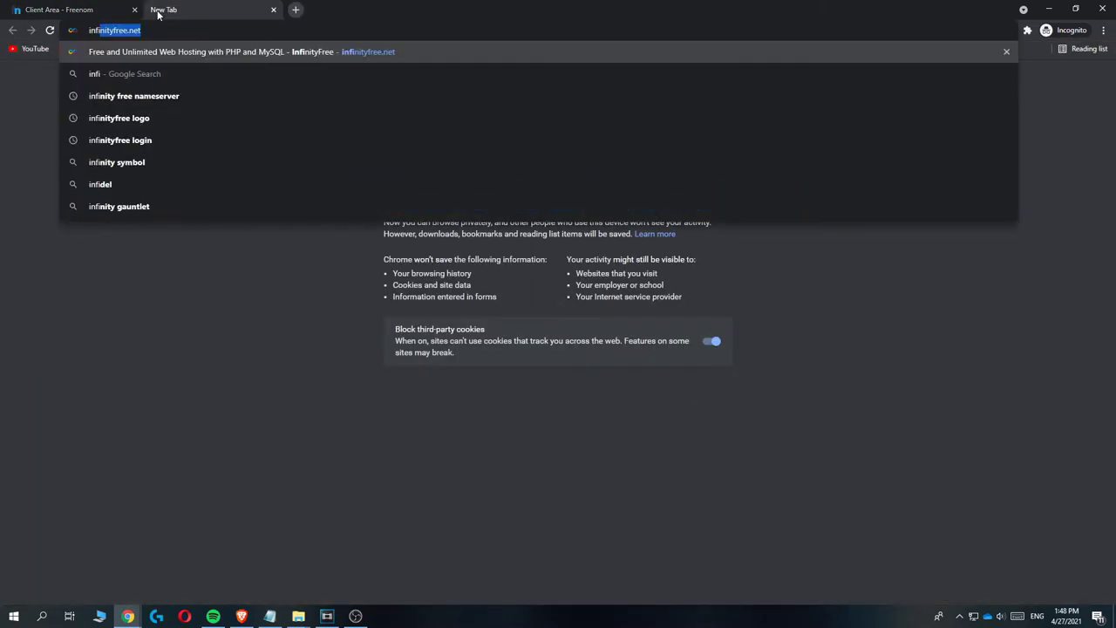
{"action": "type", "text": "n"}
{"action": "key", "text": "End"}
{"action": "key", "text": "shift+Left"}
{"action": "key", "text": "shift+Left"}
{"action": "key", "text": "shift+Left"}
{"action": "key", "text": "shift+Left"}
{"action": "key", "text": "shift+Left"}
{"action": "key", "text": "shift+Left"}
{"action": "key", "text": "shift+Left"}
{"action": "key", "text": "shift+Left"}
{"action": "key", "text": "shift+Left"}
{"action": "key", "text": "shift+Left"}
{"action": "key", "text": "shift+Left"}
{"action": "key", "text": "shift+Left"}
{"action": "key", "text": "shift+Left"}
{"action": "key", "text": "shift+Left"}
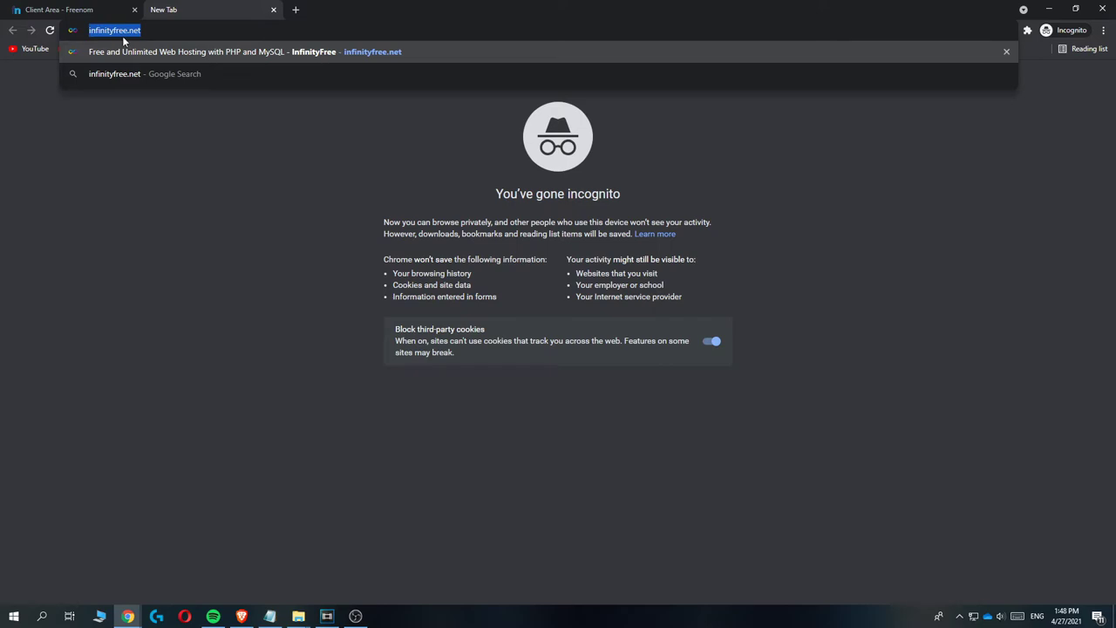
{"action": "key", "text": "Return"}
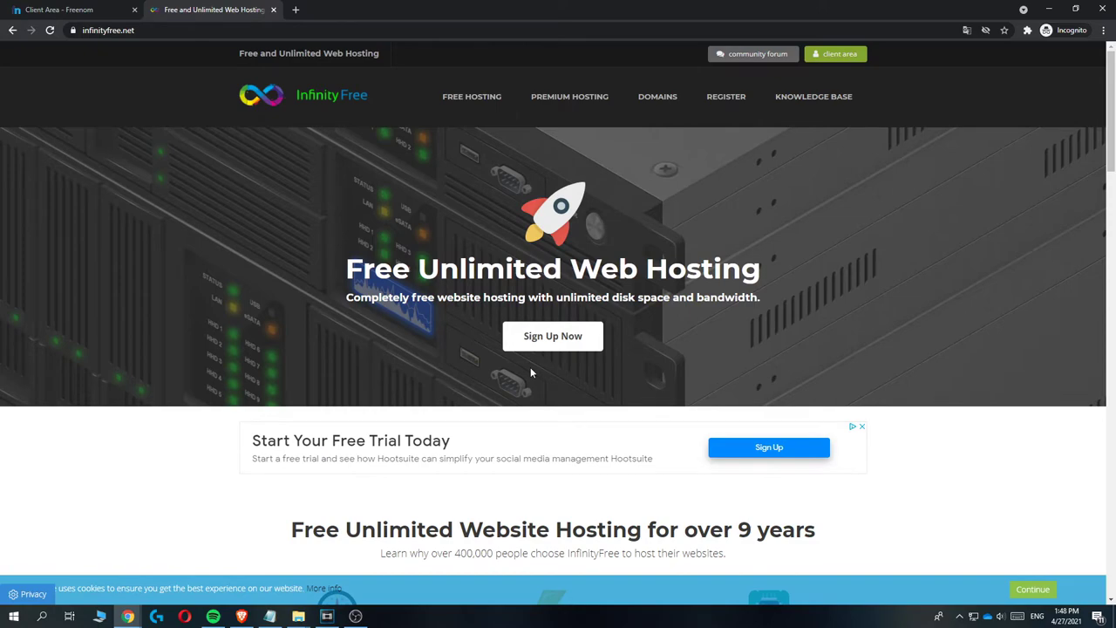
Browse the InfinityFree home page, briefly checking back on the Freenom tab.
{"action": "scroll", "coordinate": [530, 372], "scroll_direction": "down", "scroll_amount": 4}
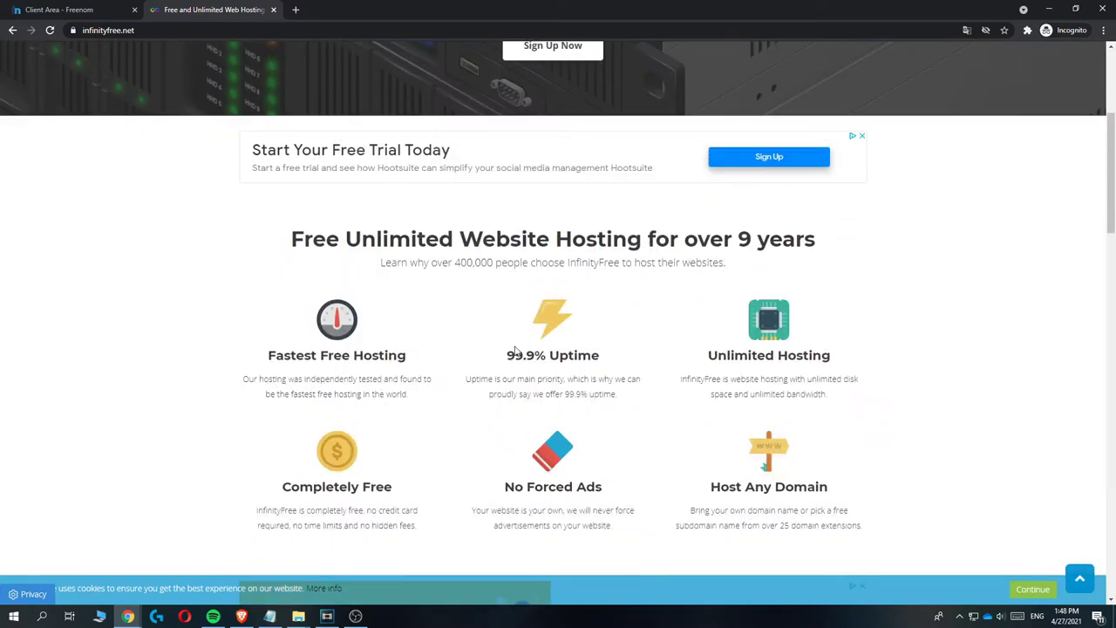
{"action": "left_click_drag", "start_coordinate": [287, 183], "coordinate": [727, 206]}
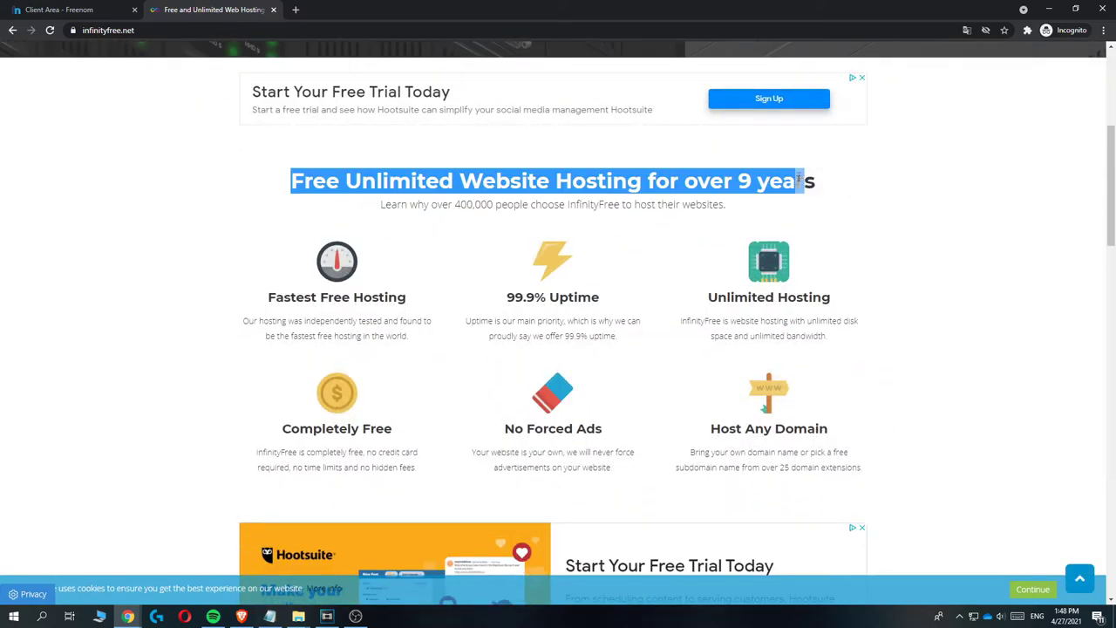
{"action": "scroll", "coordinate": [315, 220], "scroll_direction": "down", "scroll_amount": 1}
{"action": "left_click", "coordinate": [316, 220]}
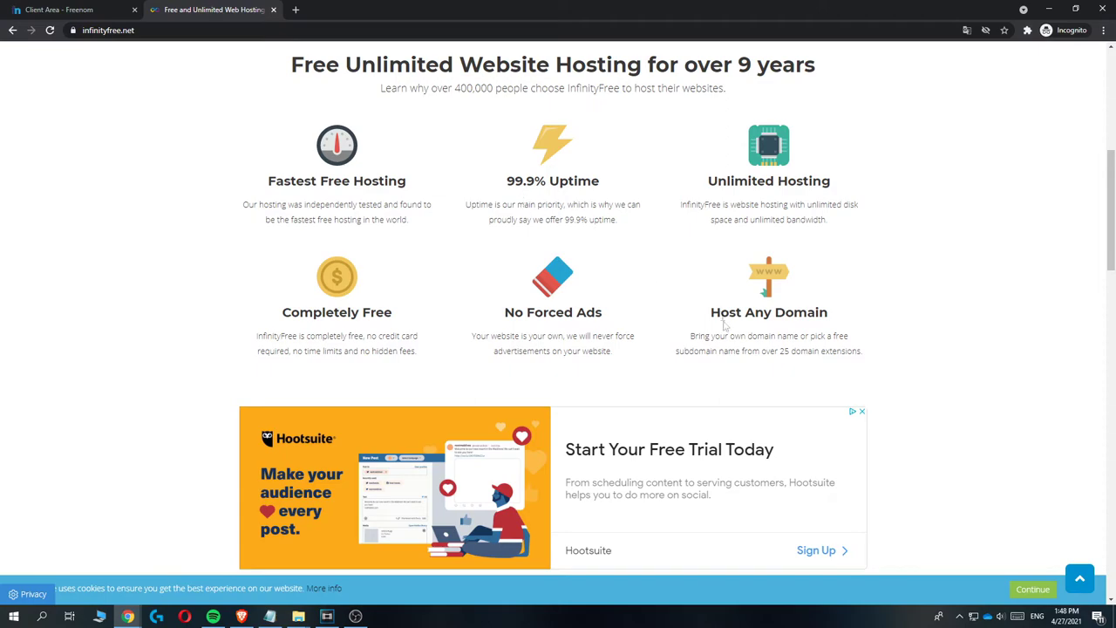
{"action": "left_click_drag", "start_coordinate": [729, 312], "coordinate": [776, 314]}
{"action": "key", "text": "ctrl+shift+Tab"}
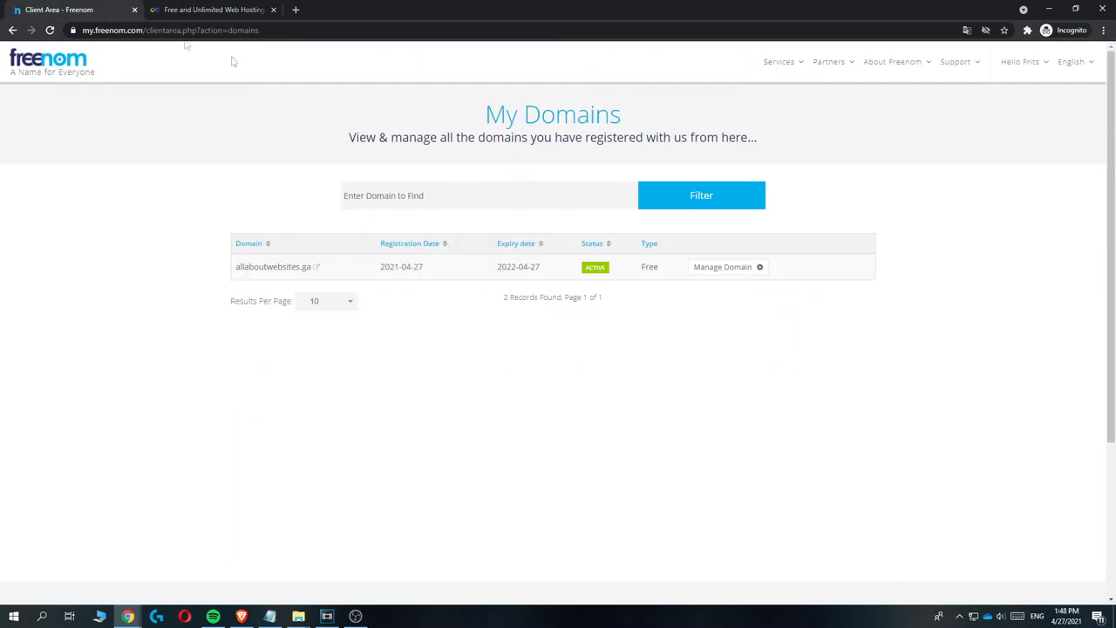
{"action": "left_click", "coordinate": [200, 10]}
{"action": "scroll", "coordinate": [436, 316], "scroll_direction": "up", "scroll_amount": 3}
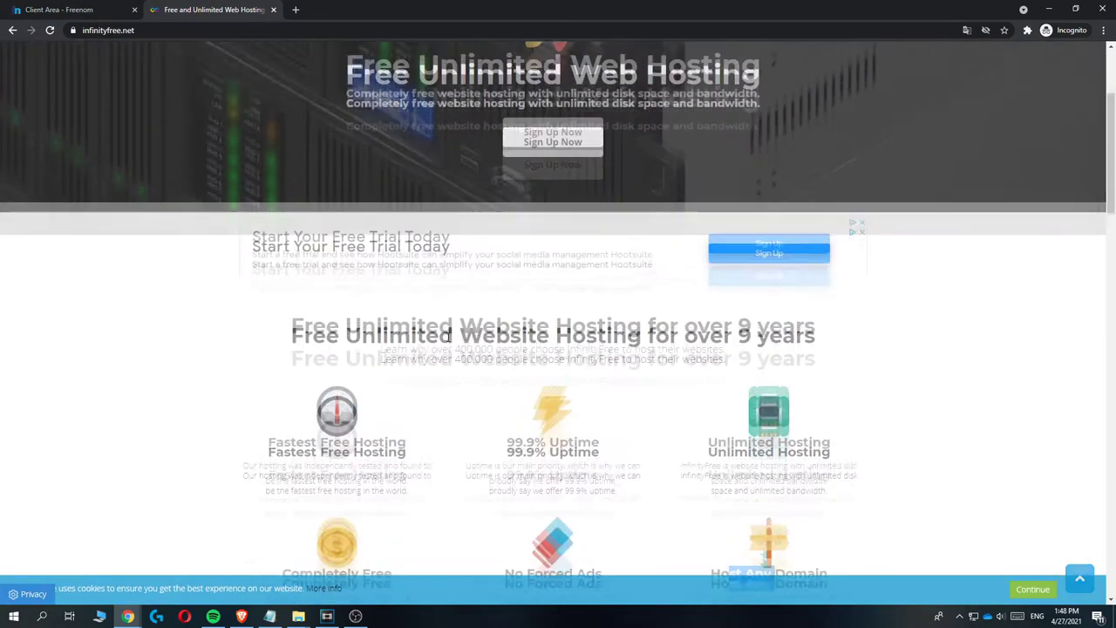
{"action": "scroll", "coordinate": [463, 372], "scroll_direction": "up", "scroll_amount": 2}
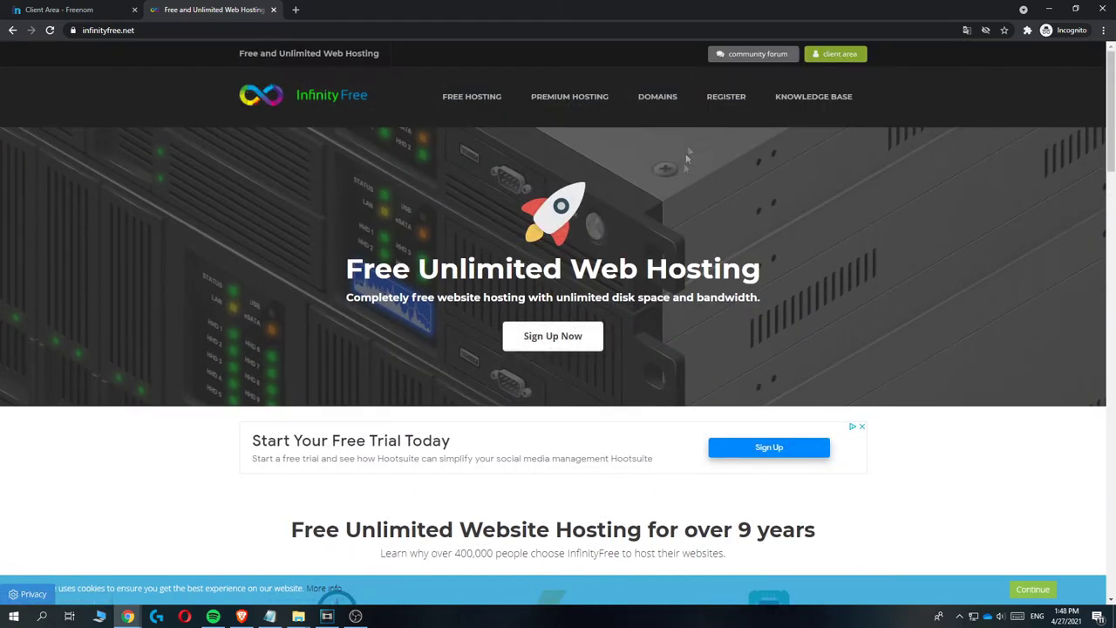
Sign up on InfinityFree, choose Create Account, and dismiss the full-screen advert.
{"action": "left_click", "coordinate": [553, 336]}
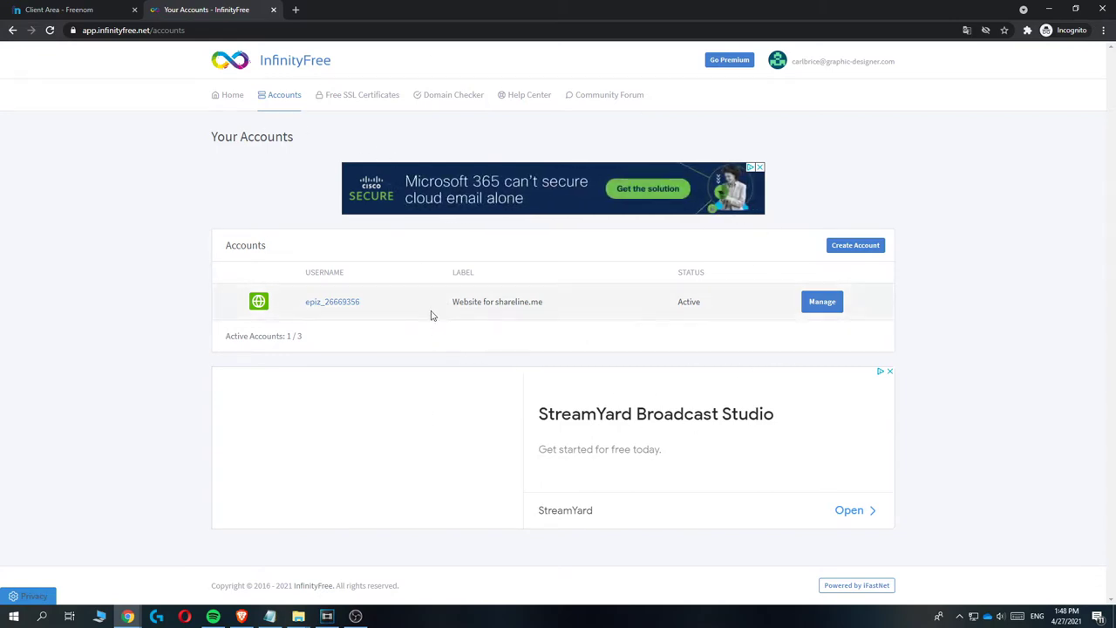
{"action": "left_click", "coordinate": [848, 248]}
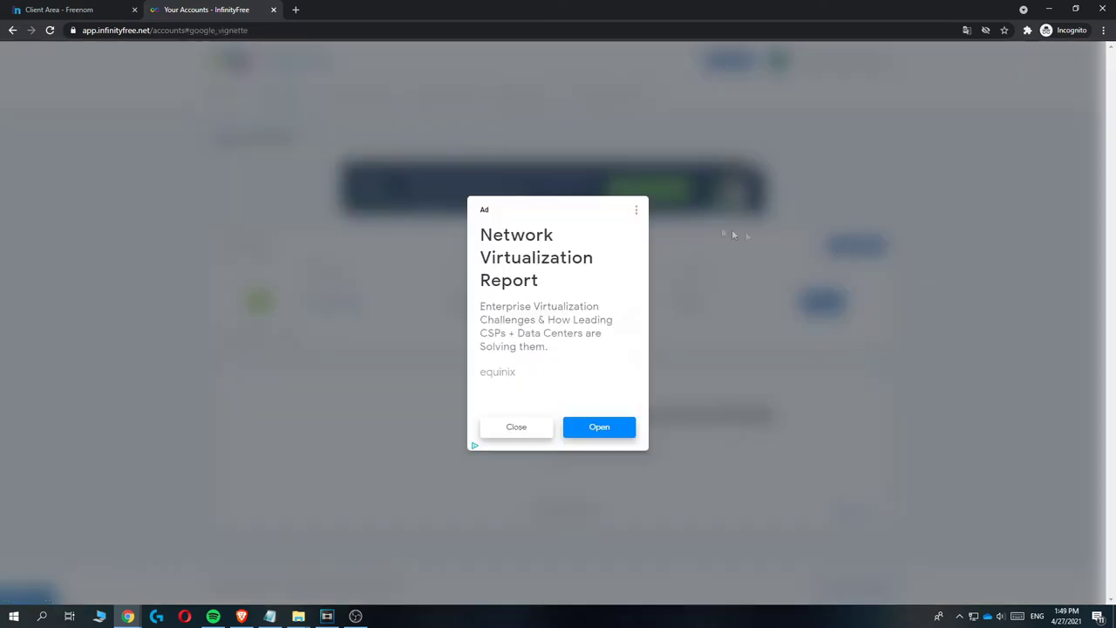
{"action": "left_click", "coordinate": [512, 433]}
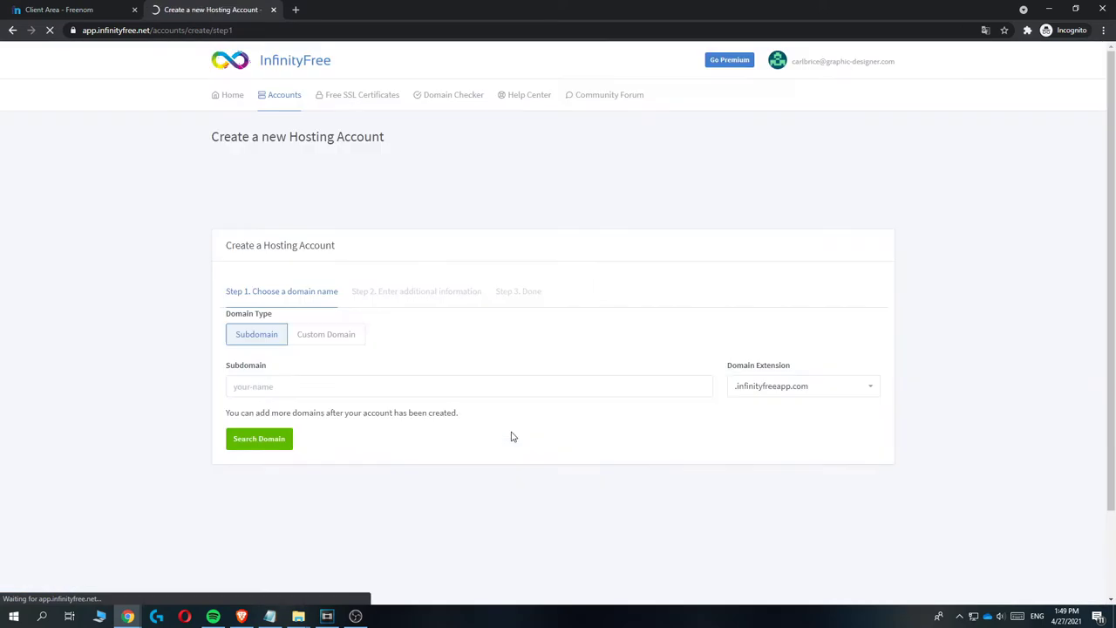
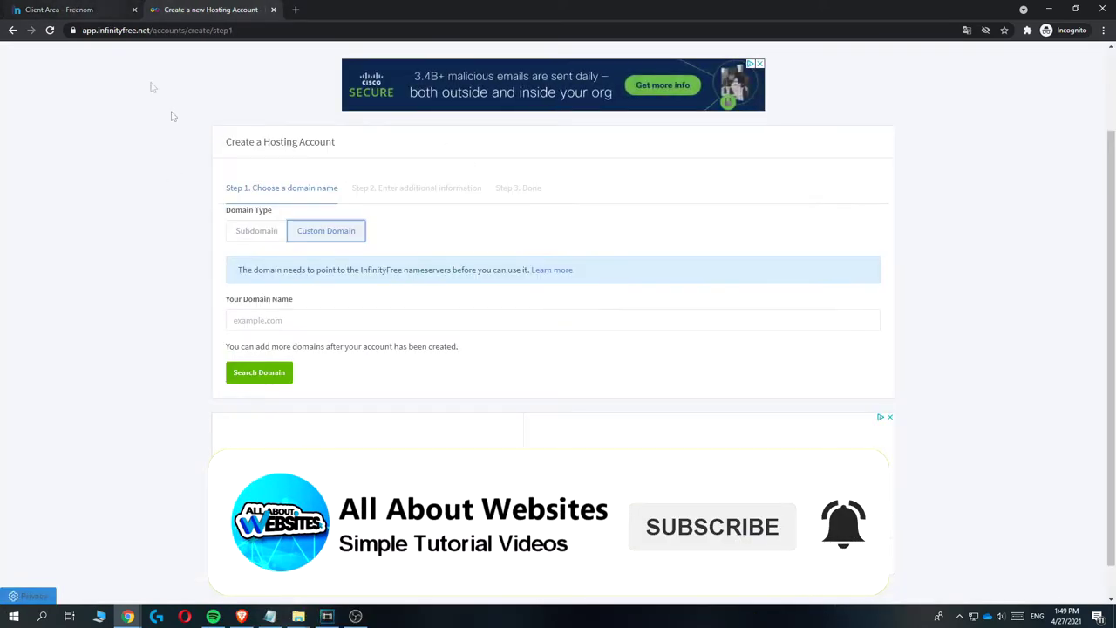
Enter allaboutwebsites.ga as the hosting domain, pass reCAPTCHA and submit the account form.
{"action": "left_click", "coordinate": [260, 319]}
{"action": "type", "text": "allaboutwebs"}
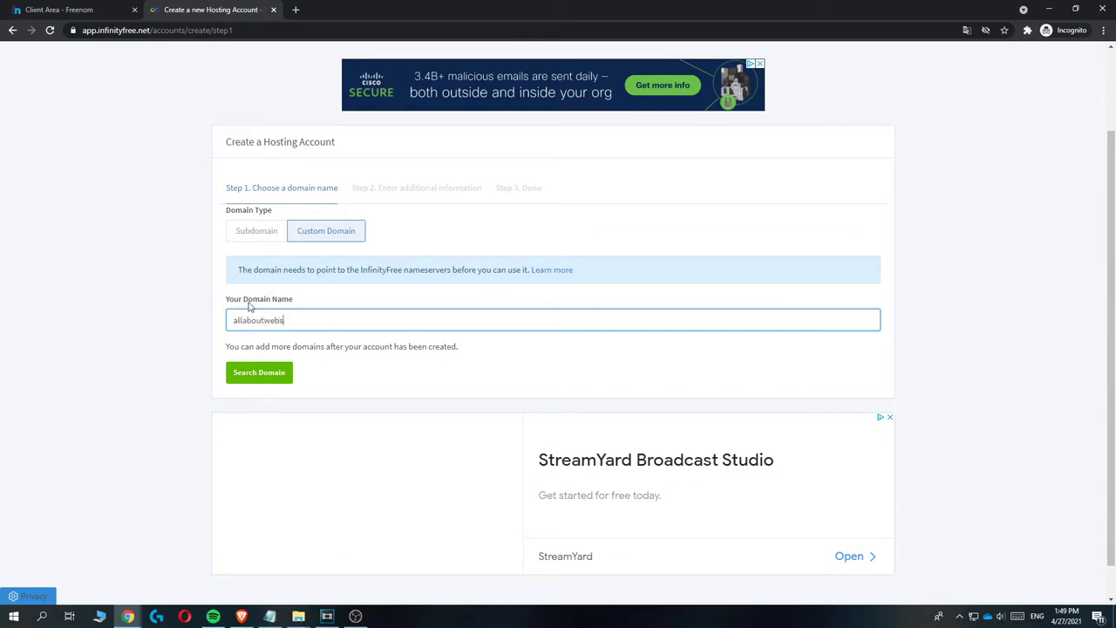
{"action": "type", "text": "ites.ga"}
{"action": "left_click", "coordinate": [259, 373]}
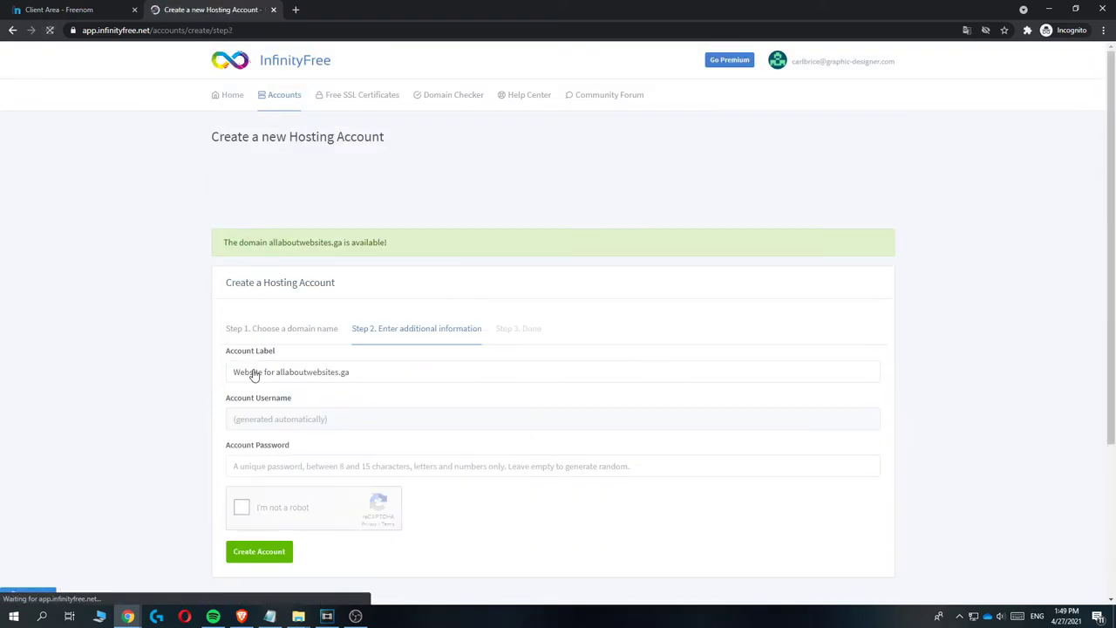
{"action": "left_click_drag", "start_coordinate": [393, 244], "coordinate": [218, 246]}
{"action": "left_click", "coordinate": [212, 249]}
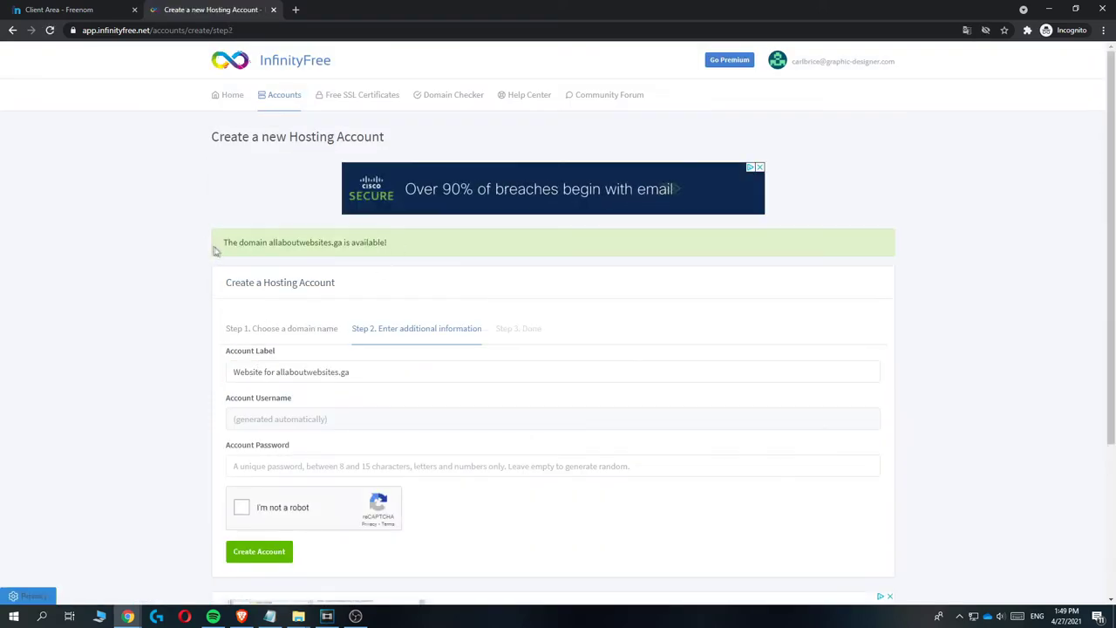
{"action": "scroll", "coordinate": [214, 249], "scroll_direction": "down", "scroll_amount": 1}
{"action": "scroll", "coordinate": [282, 259], "scroll_direction": "down", "scroll_amount": 1}
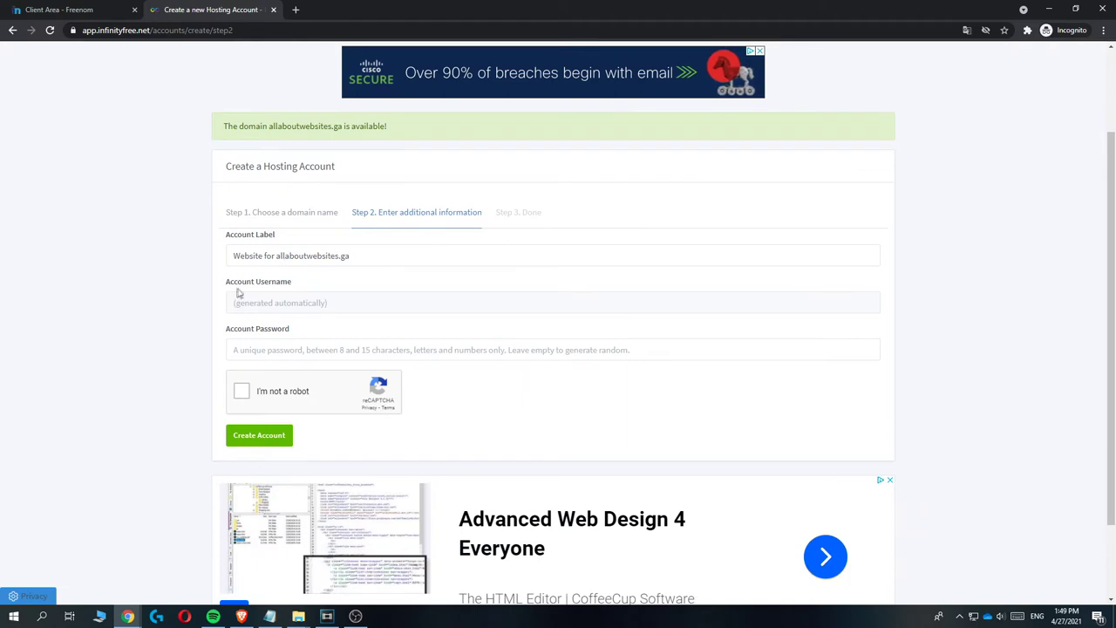
{"action": "left_click", "coordinate": [242, 392]}
{"action": "left_click", "coordinate": [258, 440]}
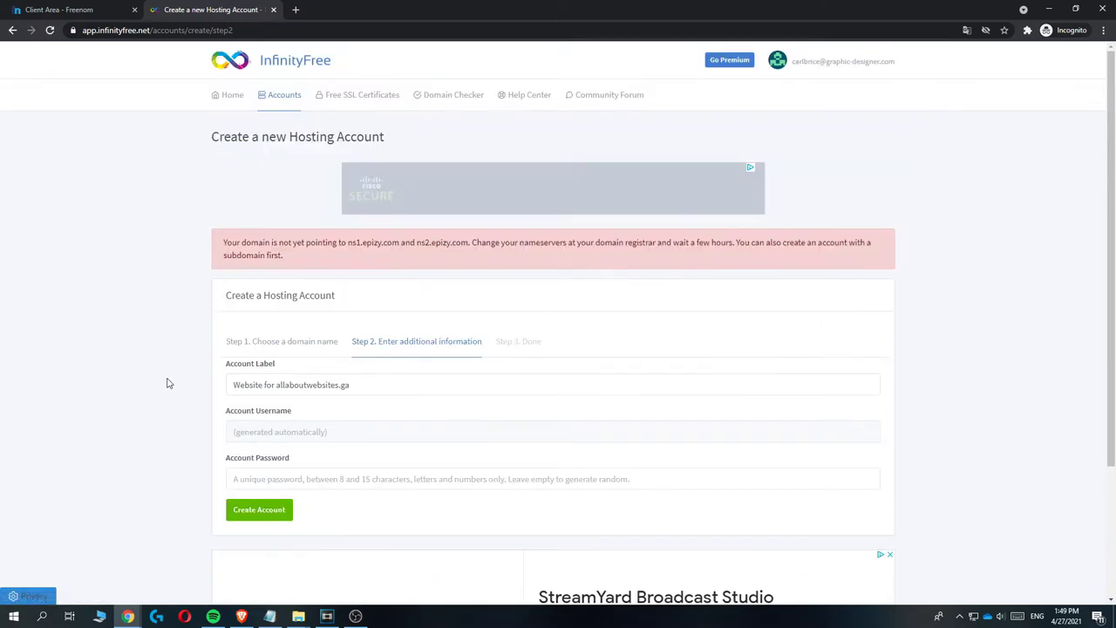
Copy the required nameserver ns1.epizy.com from the warning and go to Freenom.
{"action": "triple_click", "coordinate": [286, 257]}
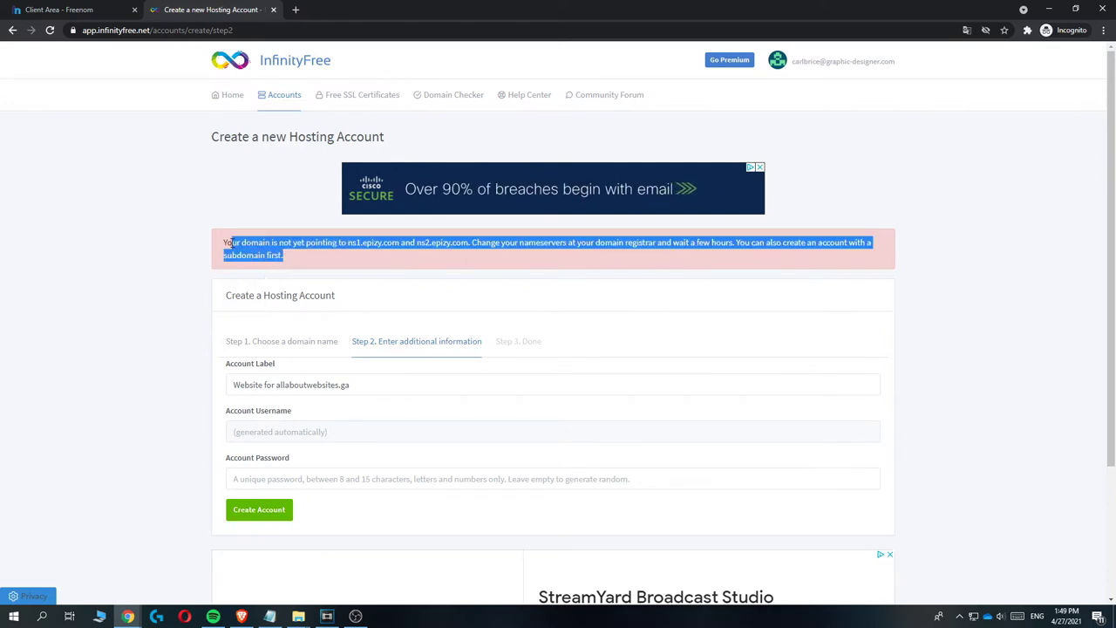
{"action": "left_click", "coordinate": [282, 242]}
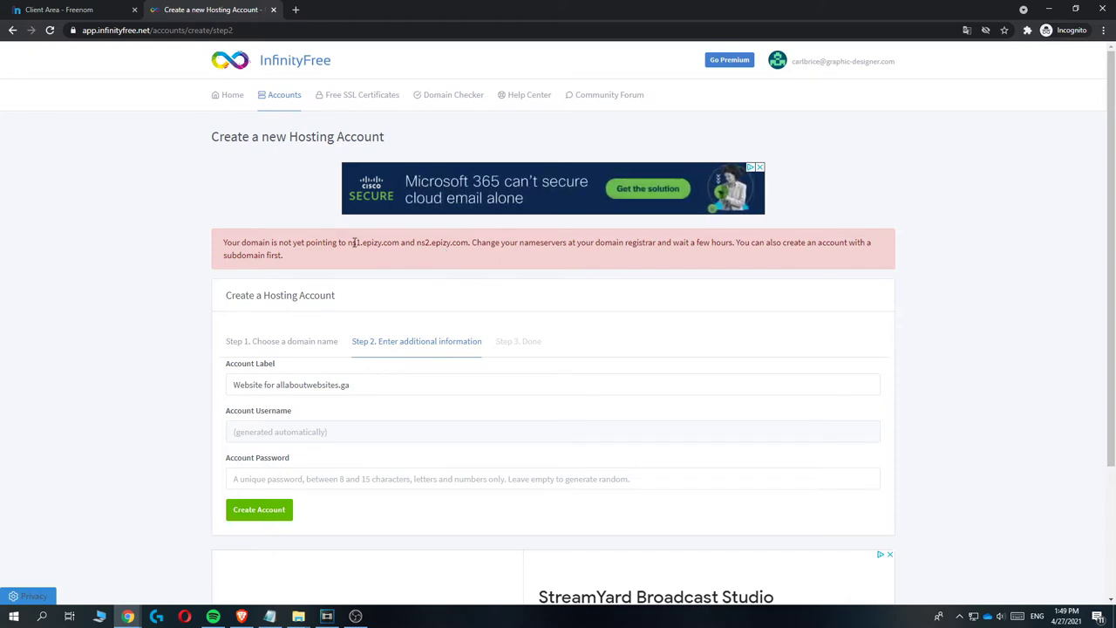
{"action": "left_click_drag", "start_coordinate": [348, 247], "coordinate": [399, 247]}
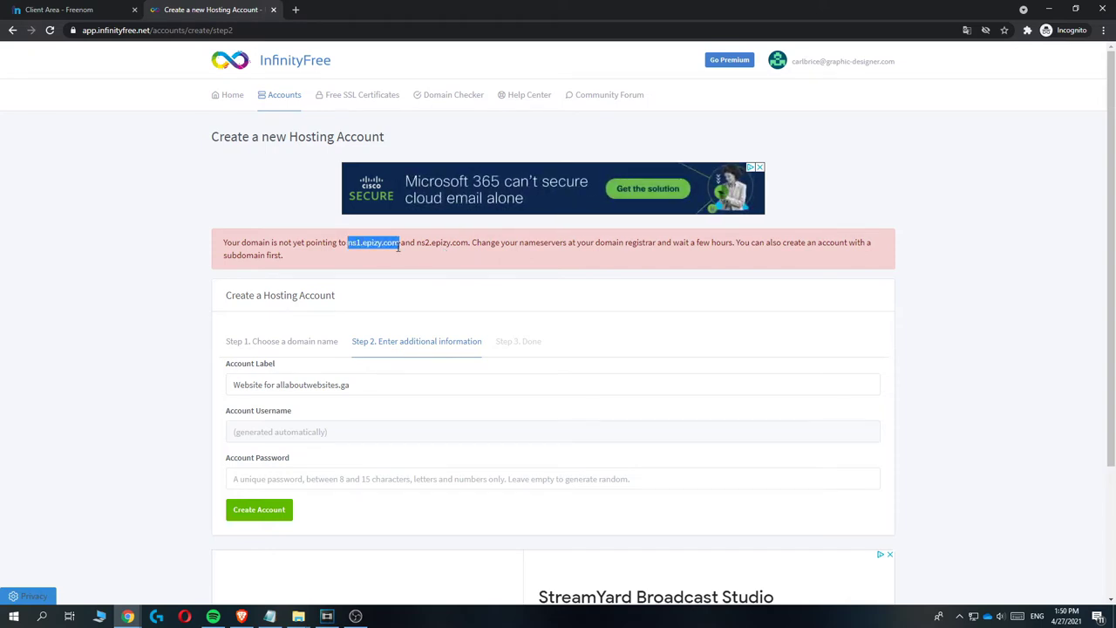
{"action": "right_click", "coordinate": [383, 243]}
{"action": "left_click", "coordinate": [402, 251]}
{"action": "left_click", "coordinate": [67, 11]}
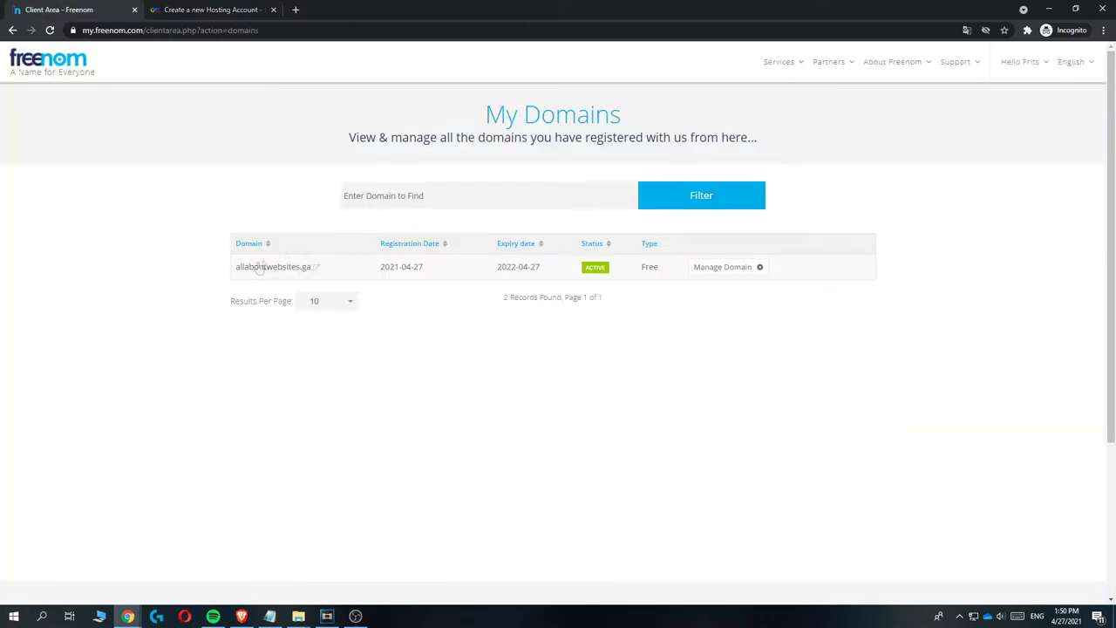
Open the nameserver settings for allaboutwebsites.ga and choose custom nameservers.
{"action": "left_click", "coordinate": [716, 268]}
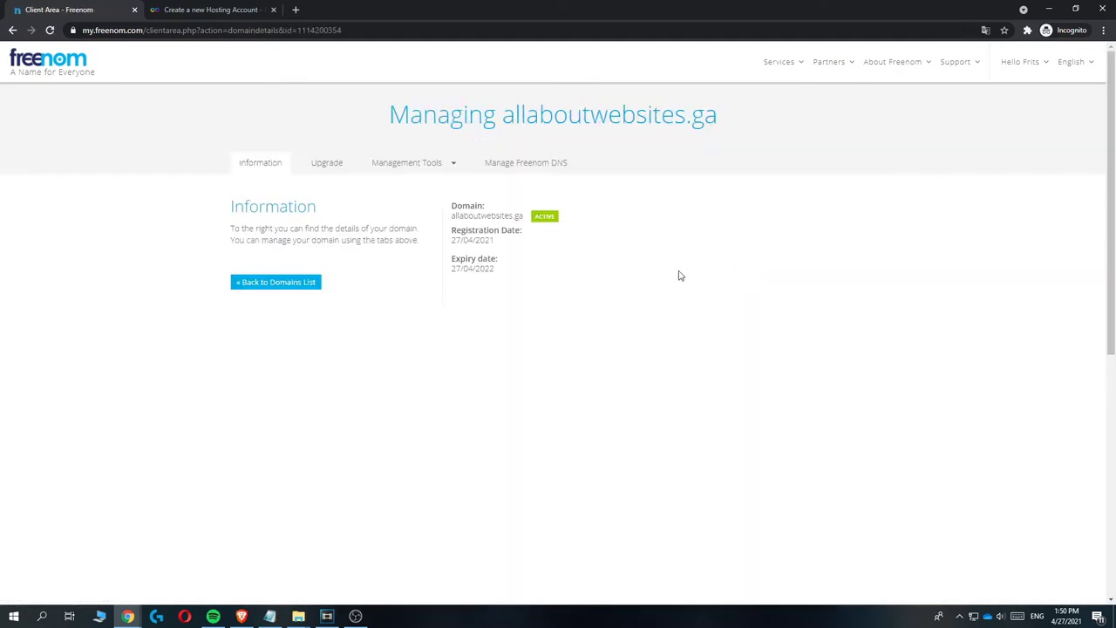
{"action": "left_click", "coordinate": [424, 167]}
{"action": "left_click", "coordinate": [420, 190]}
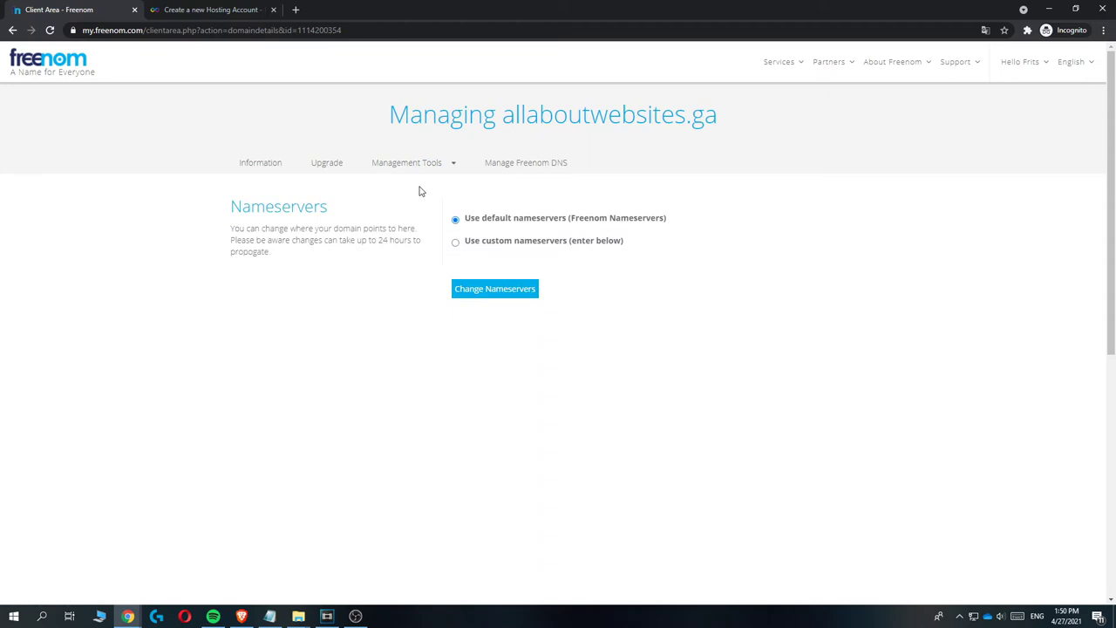
{"action": "left_click_drag", "start_coordinate": [688, 224], "coordinate": [480, 219]}
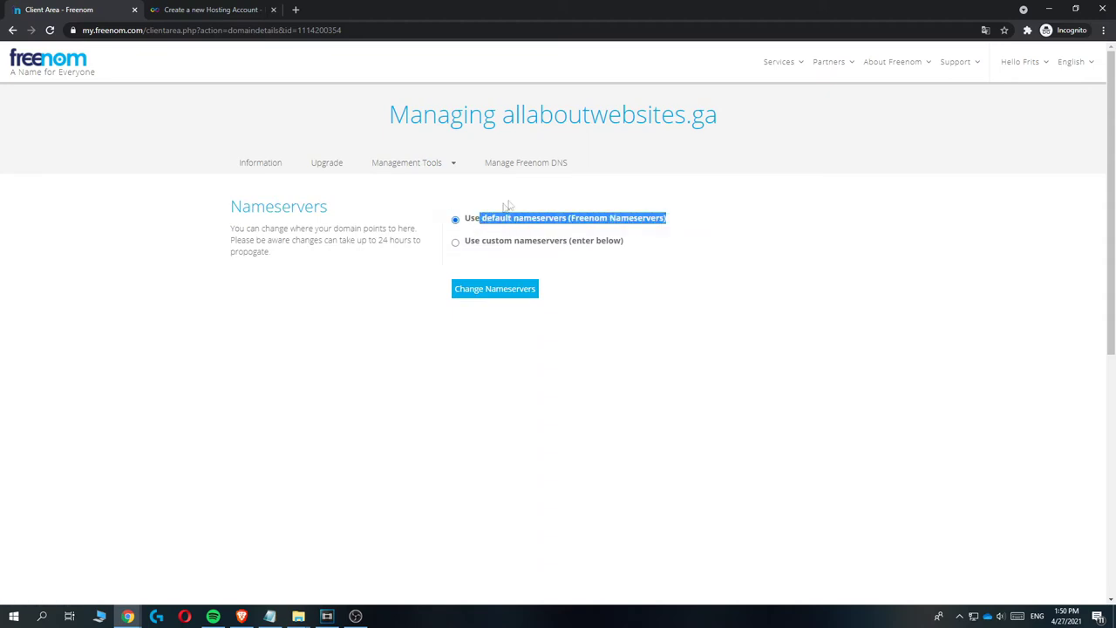
{"action": "left_click", "coordinate": [511, 209]}
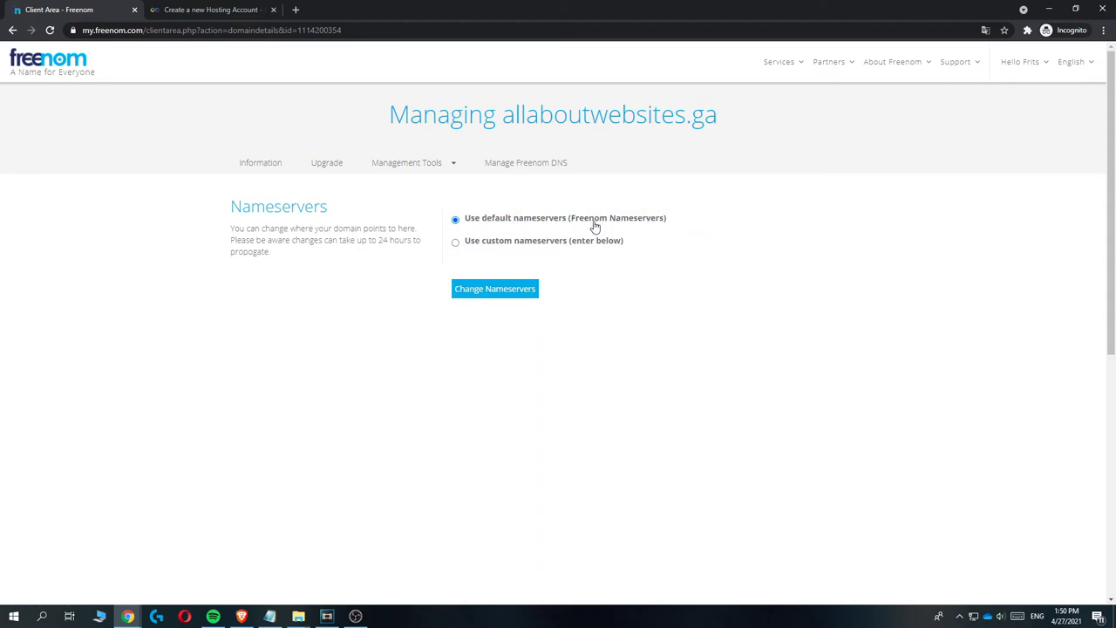
{"action": "left_click", "coordinate": [475, 242]}
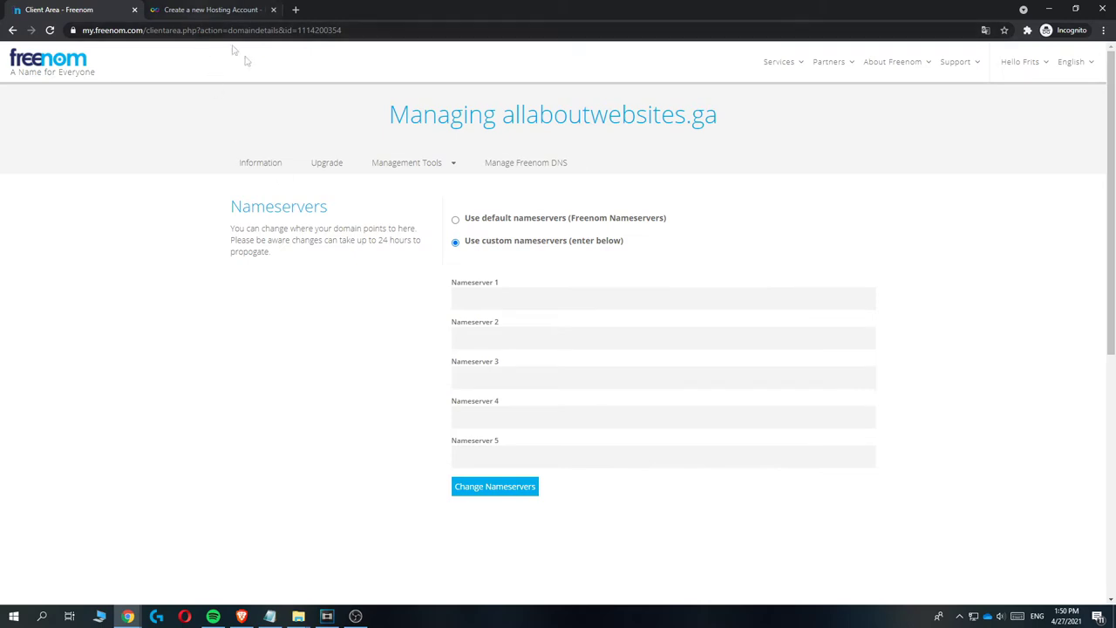
Enter ns1.epizy.com and ns2.epizy.com as the nameservers and save the change.
{"action": "left_click", "coordinate": [468, 301]}
{"action": "key", "text": "ctrl+v"}
{"action": "left_click", "coordinate": [476, 336]}
{"action": "key", "text": "ctrl+v"}
{"action": "type", "text": "2"}
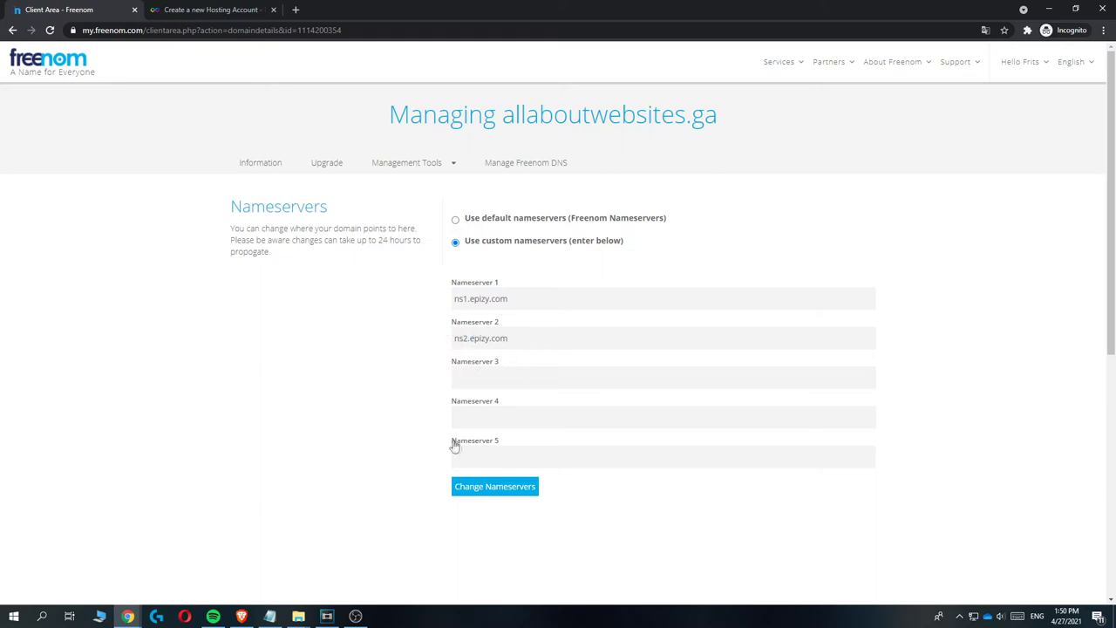
{"action": "left_click", "coordinate": [484, 491]}
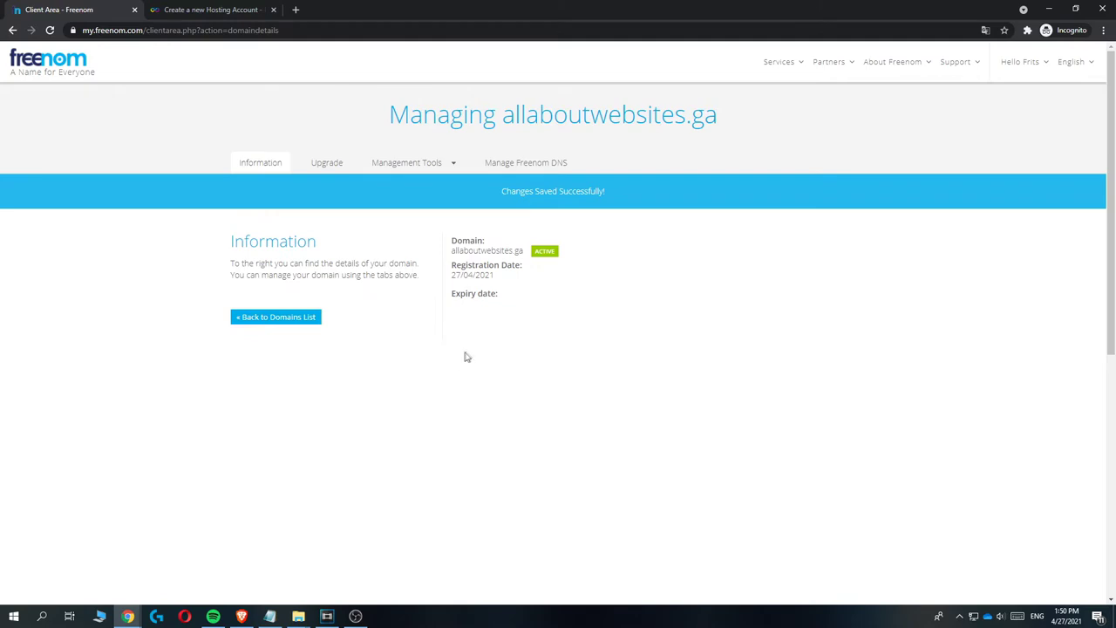
{"action": "left_click_drag", "start_coordinate": [502, 191], "coordinate": [619, 192]}
{"action": "left_click", "coordinate": [662, 194]}
Resubmit the InfinityFree account creation for allaboutwebsites.ga and open the new account's control panel.
{"action": "left_click", "coordinate": [198, 12]}
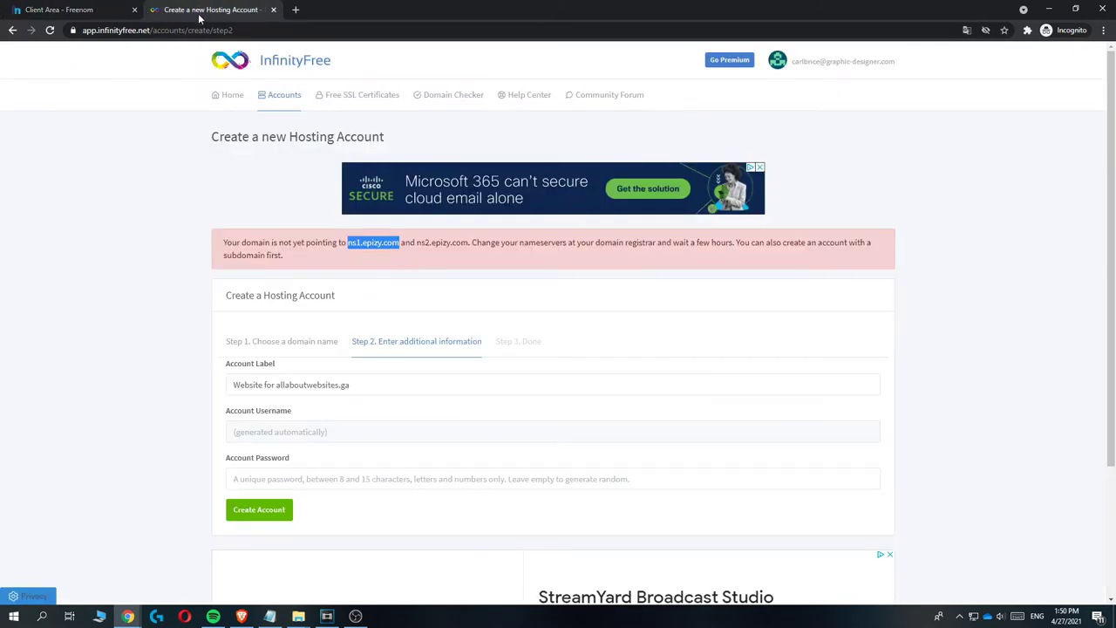
{"action": "scroll", "coordinate": [241, 192], "scroll_direction": "down", "scroll_amount": 2}
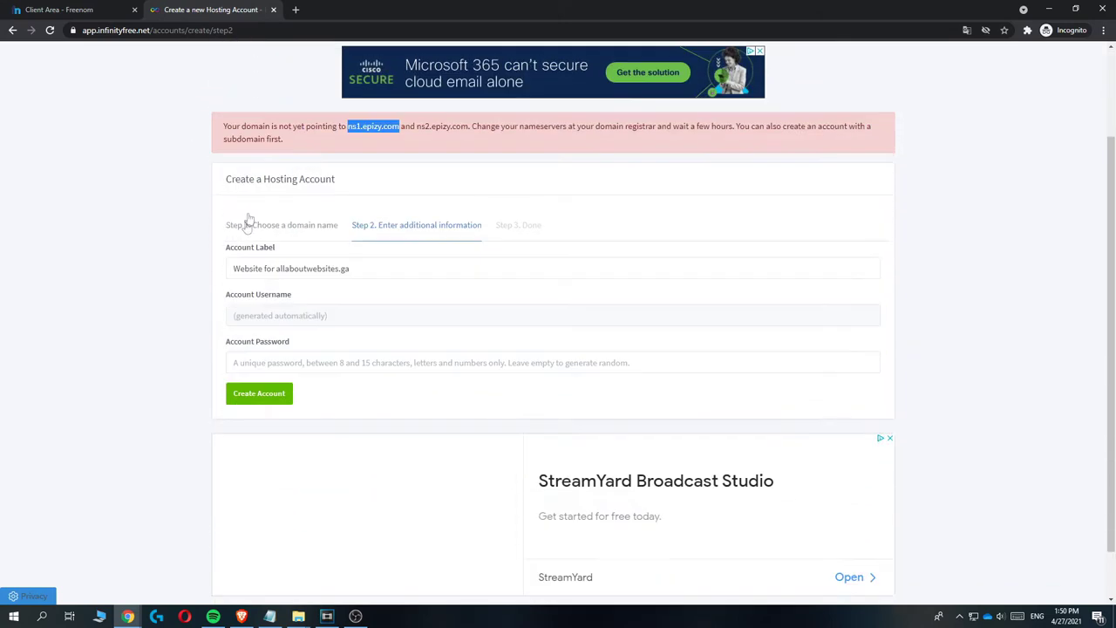
{"action": "left_click", "coordinate": [265, 401]}
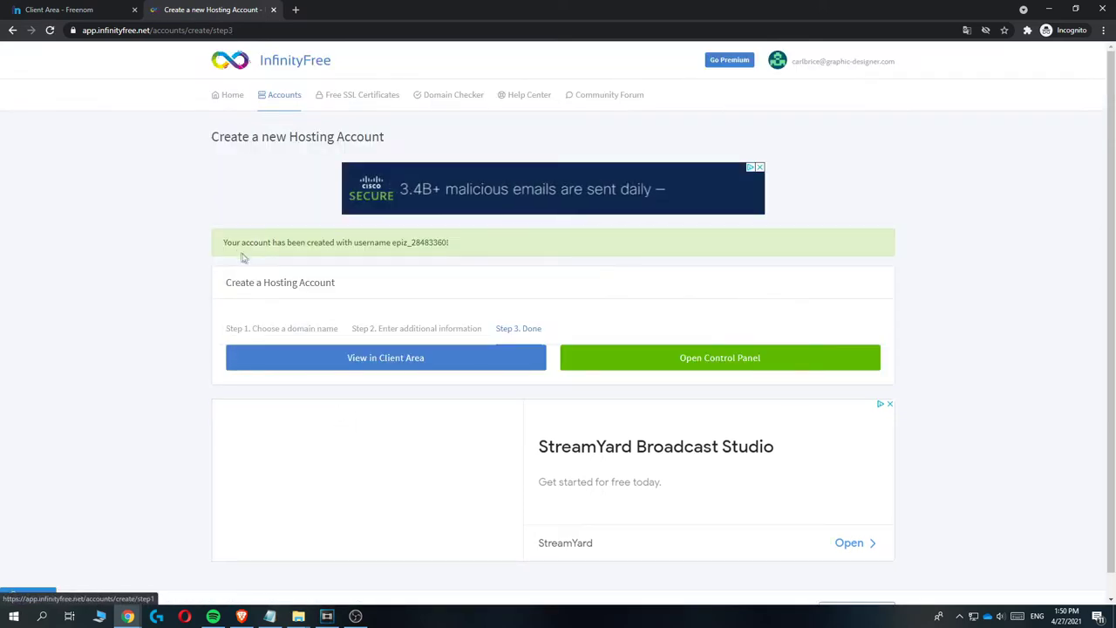
{"action": "mouse_move", "coordinate": [224, 245]}
{"action": "left_mouse_down"}
{"action": "mouse_move", "coordinate": [402, 246]}
{"action": "mouse_move", "coordinate": [211, 250]}
{"action": "left_mouse_up"}
{"action": "left_click", "coordinate": [463, 251]}
{"action": "left_click", "coordinate": [211, 250]}
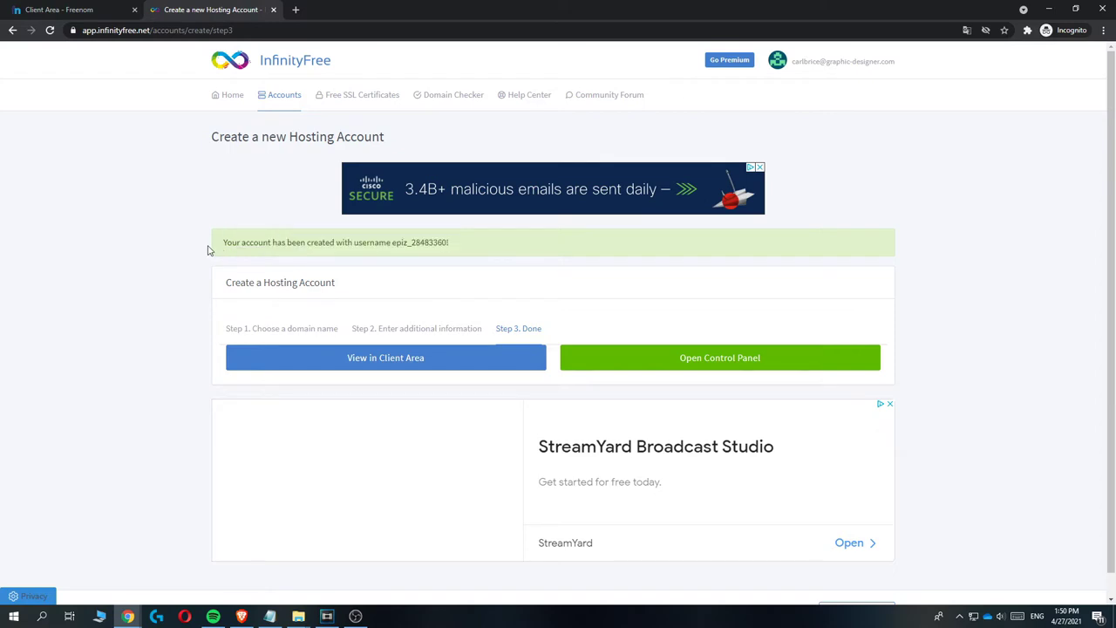
{"action": "left_click", "coordinate": [79, 9]}
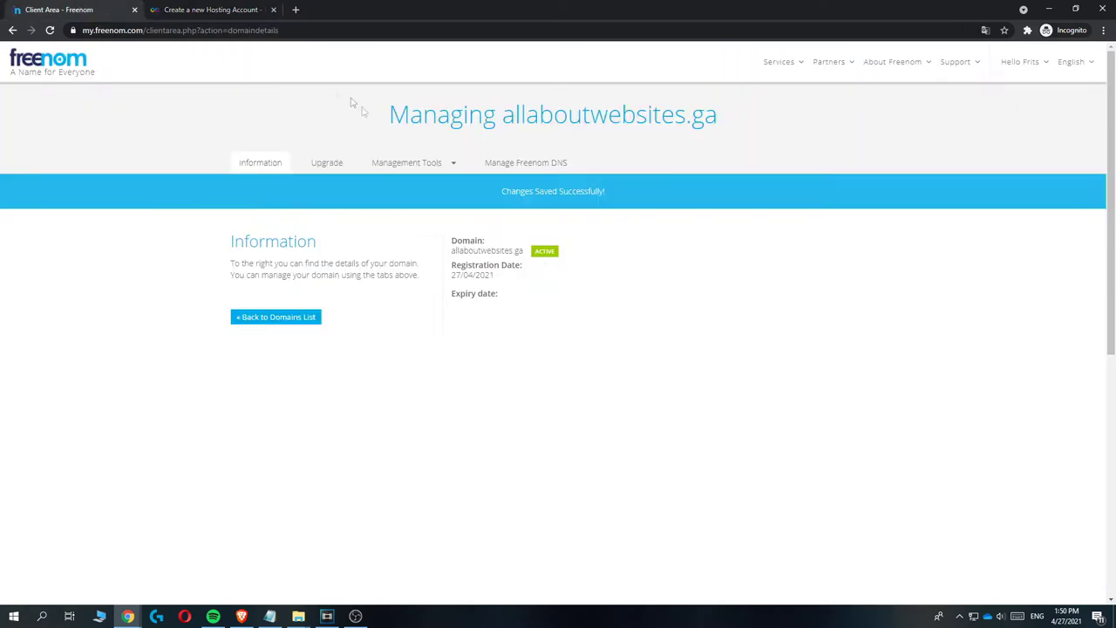
{"action": "left_click", "coordinate": [218, 10]}
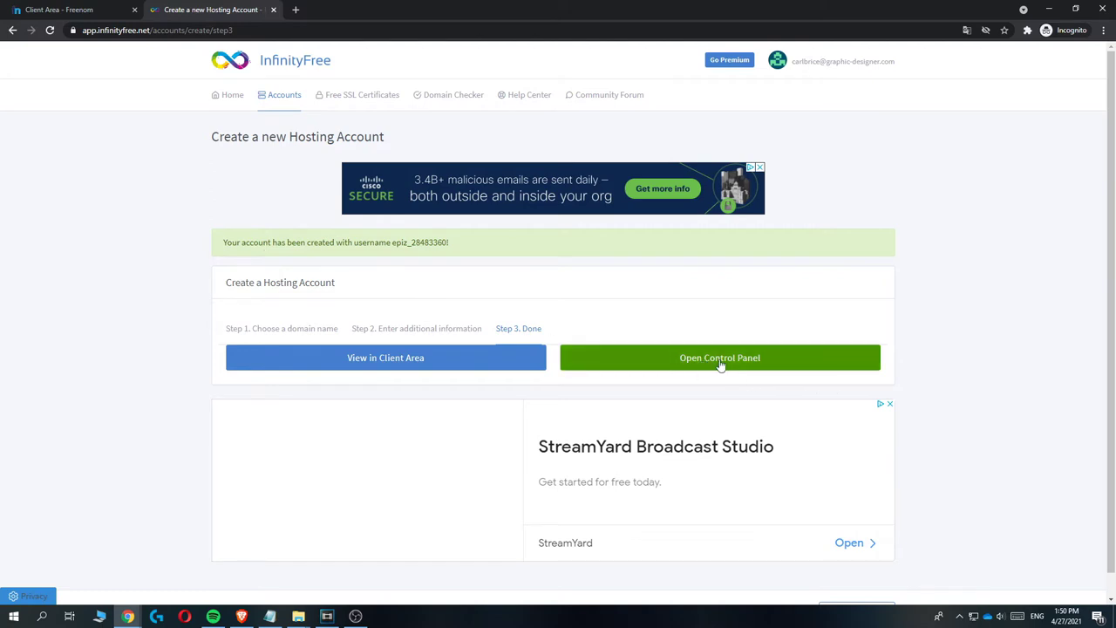
{"action": "left_click", "coordinate": [688, 366]}
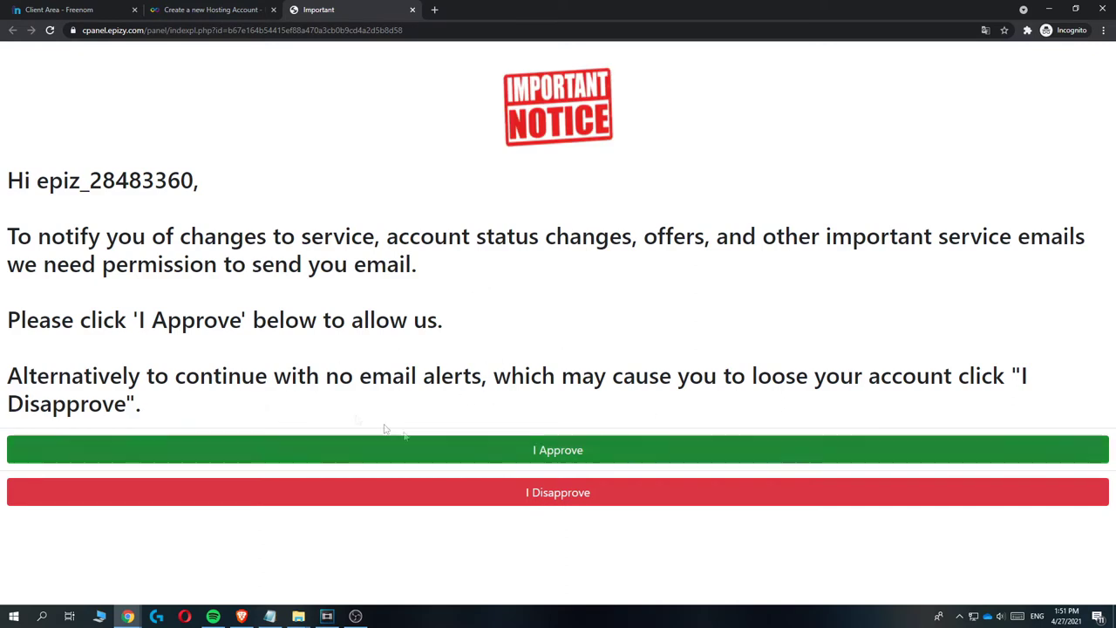
Approve the service-email notice and launch Softaculous Apps Installer from the control panel.
{"action": "left_click", "coordinate": [530, 453]}
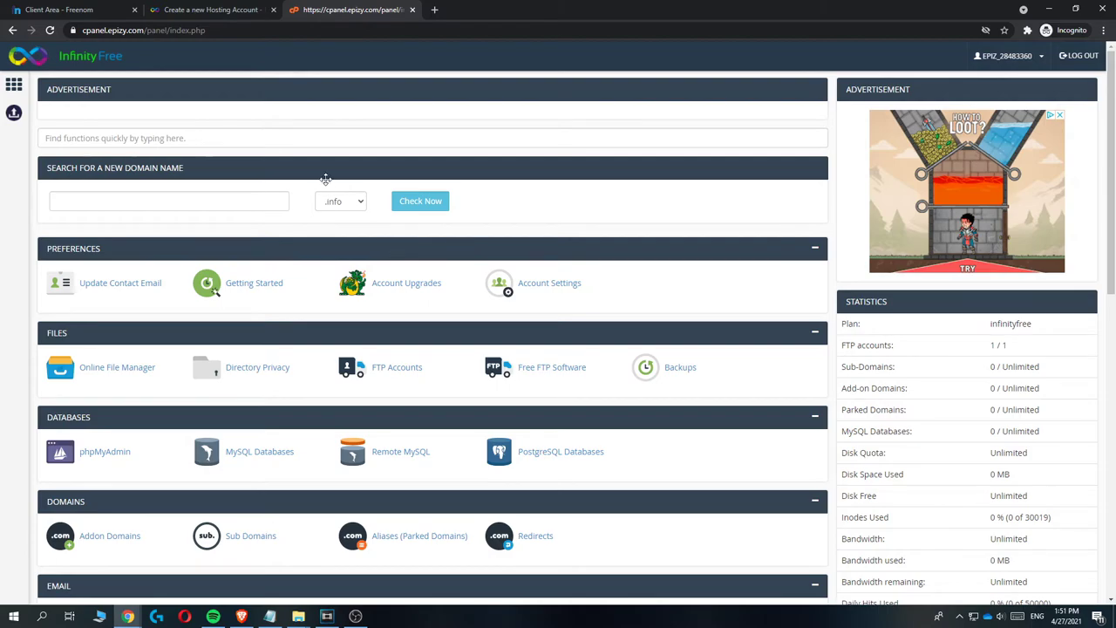
{"action": "scroll", "coordinate": [267, 187], "scroll_direction": "down", "scroll_amount": 1}
{"action": "scroll", "coordinate": [250, 162], "scroll_direction": "up", "scroll_amount": 1}
{"action": "scroll", "coordinate": [348, 159], "scroll_direction": "down", "scroll_amount": 8}
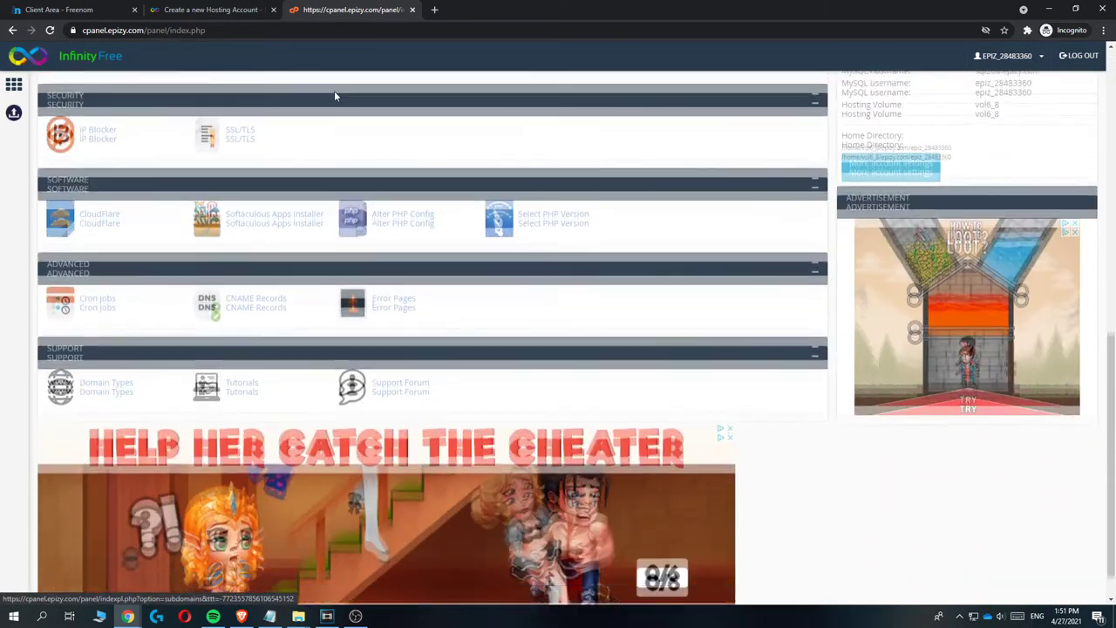
{"action": "scroll", "coordinate": [262, 209], "scroll_direction": "up", "scroll_amount": 1}
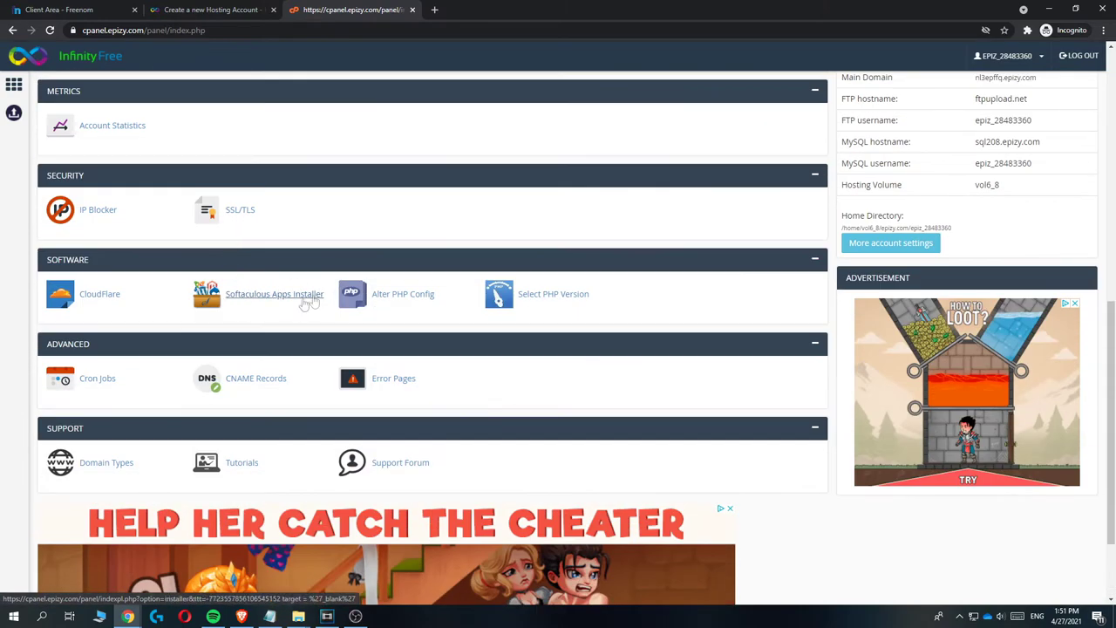
{"action": "left_click", "coordinate": [241, 296]}
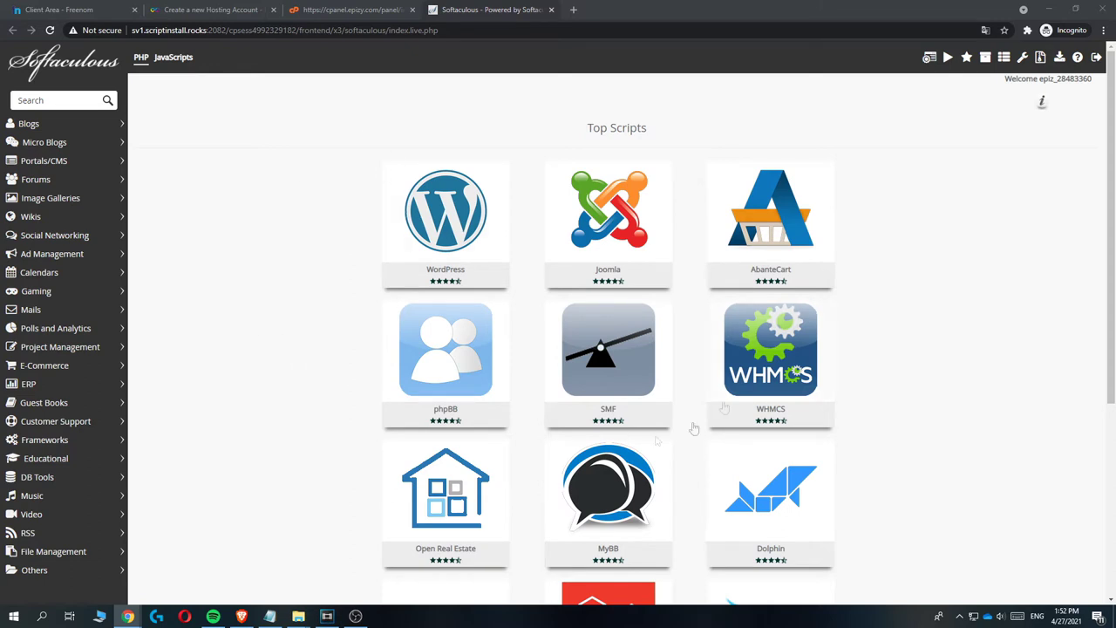
Start a WordPress install with version 5.7.1 and site name My Blog.
{"action": "mouse_move", "coordinate": [429, 200]}
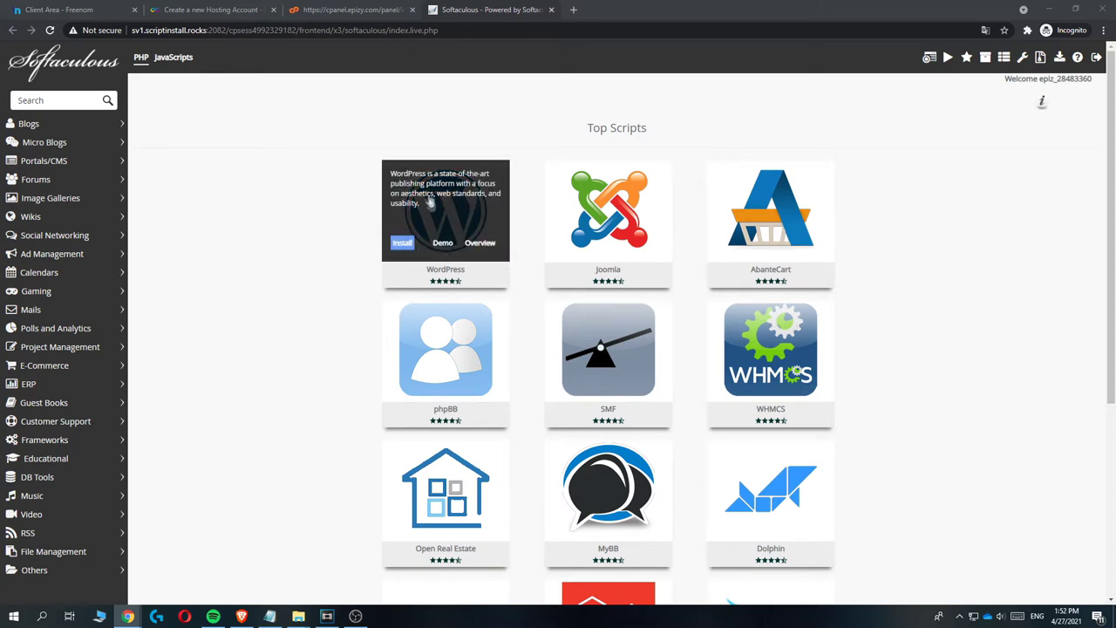
{"action": "left_click", "coordinate": [402, 243]}
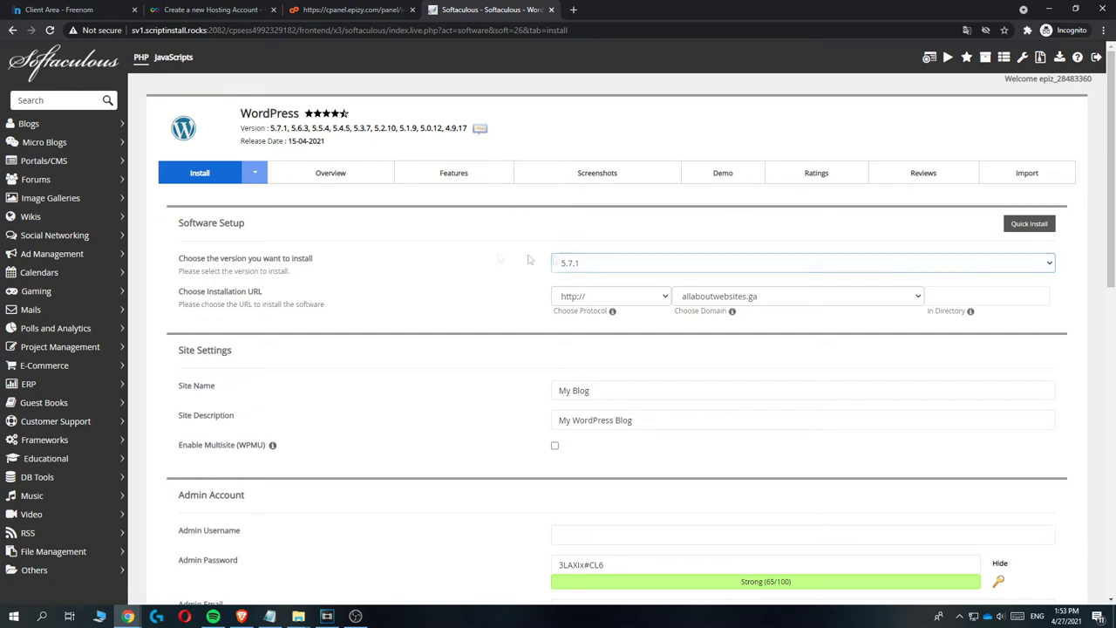
{"action": "left_click", "coordinate": [610, 263]}
{"action": "left_click", "coordinate": [573, 280]}
{"action": "scroll", "coordinate": [563, 259], "scroll_direction": "down", "scroll_amount": 1}
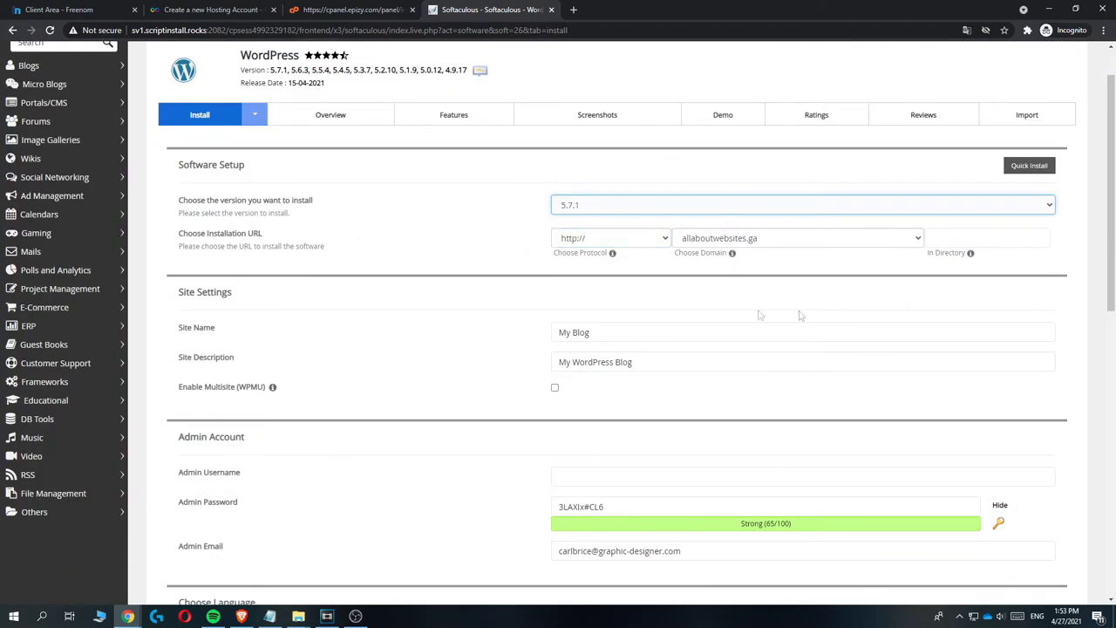
{"action": "scroll", "coordinate": [880, 353], "scroll_direction": "down", "scroll_amount": 2}
{"action": "left_click", "coordinate": [603, 215]}
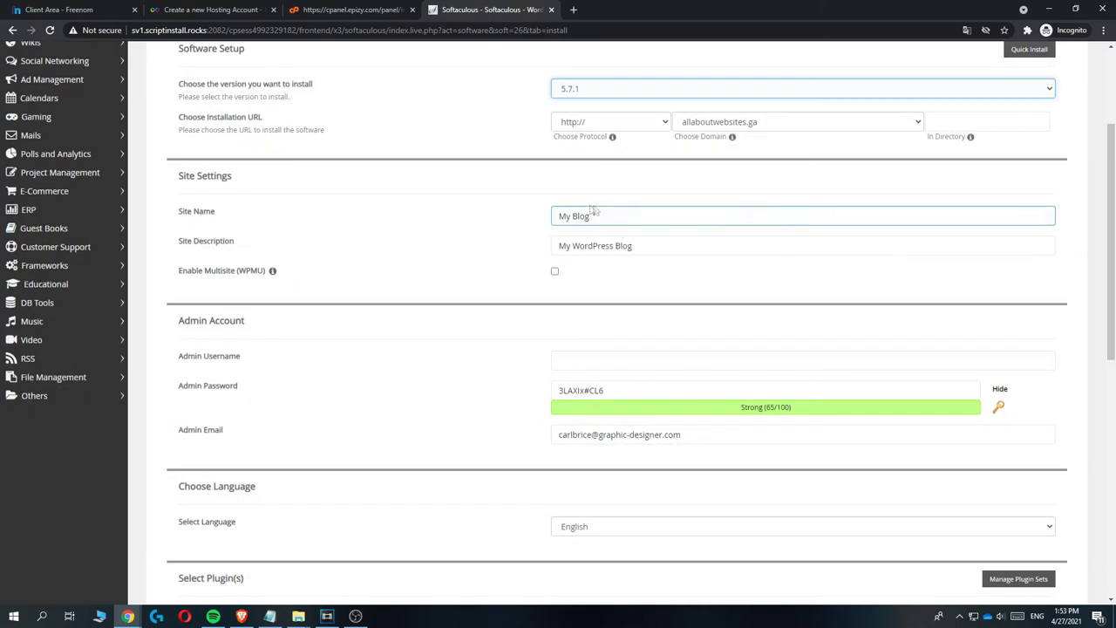
{"action": "left_click_drag", "start_coordinate": [604, 216], "coordinate": [499, 245]}
Enter the admin username, then review the admin email and plugin options.
{"action": "scroll", "coordinate": [366, 254], "scroll_direction": "down", "scroll_amount": 2}
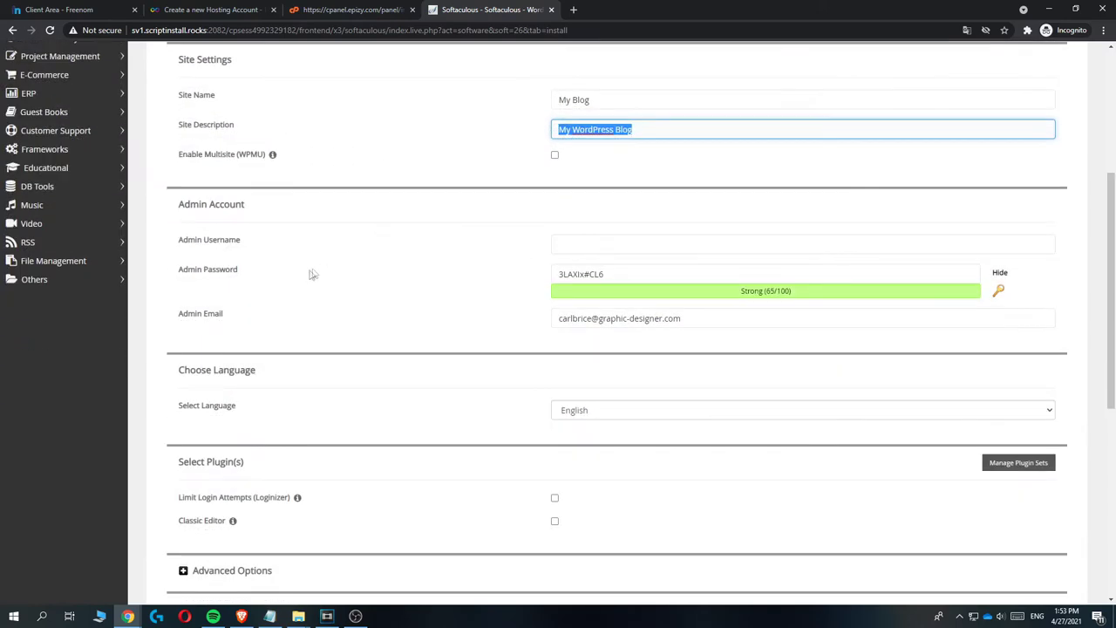
{"action": "triple_click", "coordinate": [221, 247]}
{"action": "left_click", "coordinate": [585, 248]}
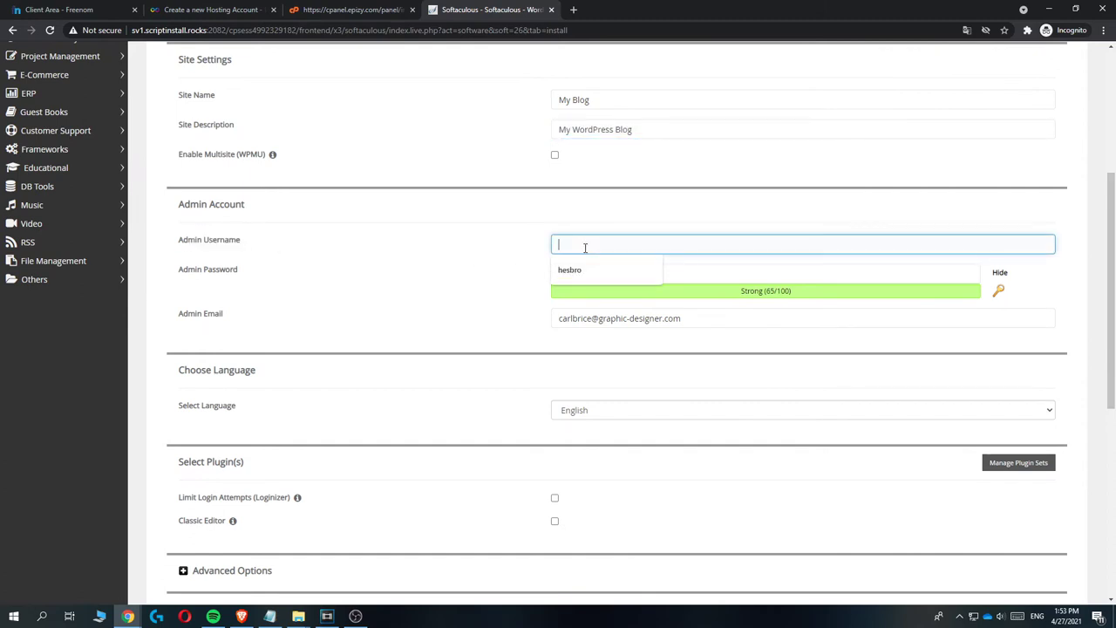
{"action": "type", "text": "fir"}
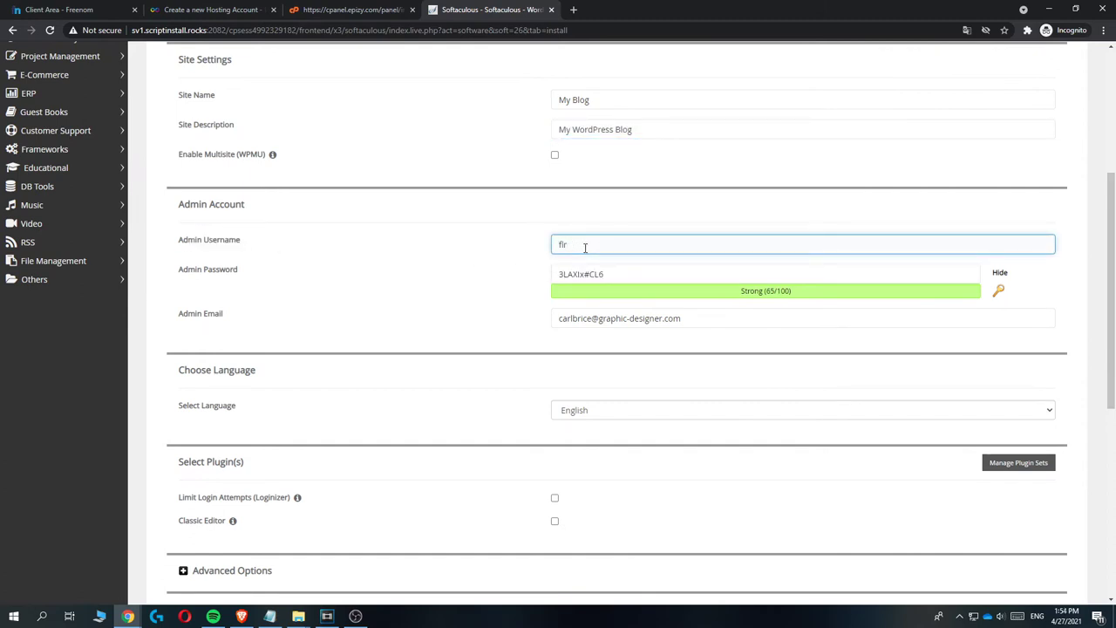
{"action": "type", "text": "ris"}
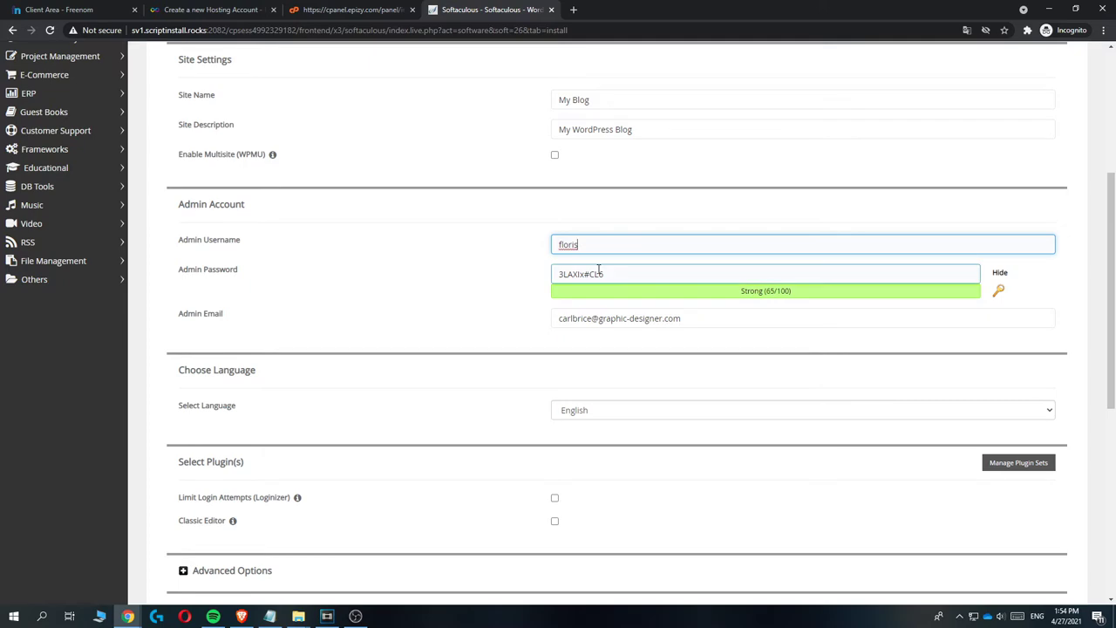
{"action": "scroll", "coordinate": [663, 279], "scroll_direction": "down", "scroll_amount": 1}
{"action": "left_click", "coordinate": [662, 260]}
{"action": "left_click_drag", "start_coordinate": [663, 260], "coordinate": [531, 269]}
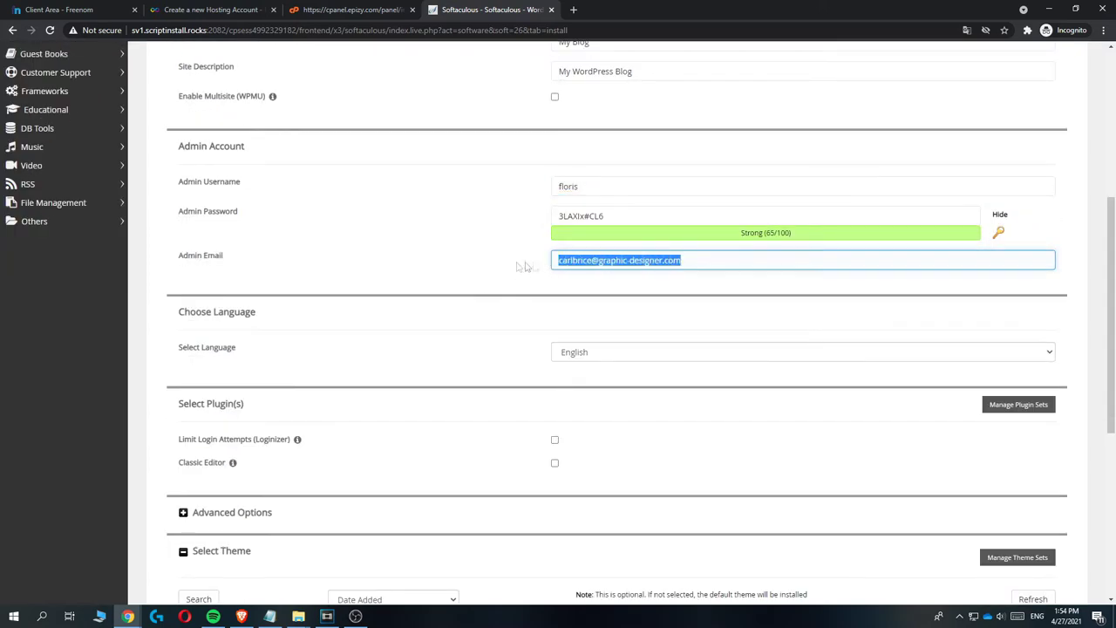
{"action": "left_click", "coordinate": [500, 267]}
{"action": "scroll", "coordinate": [503, 272], "scroll_direction": "down", "scroll_amount": 2}
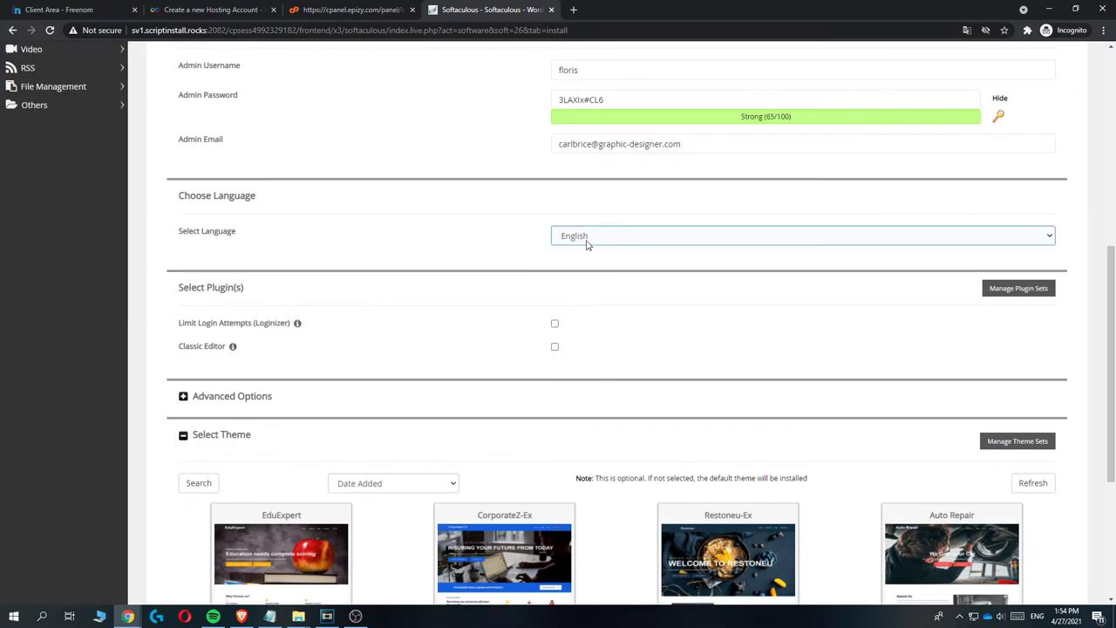
{"action": "left_click_drag", "start_coordinate": [184, 287], "coordinate": [450, 374]}
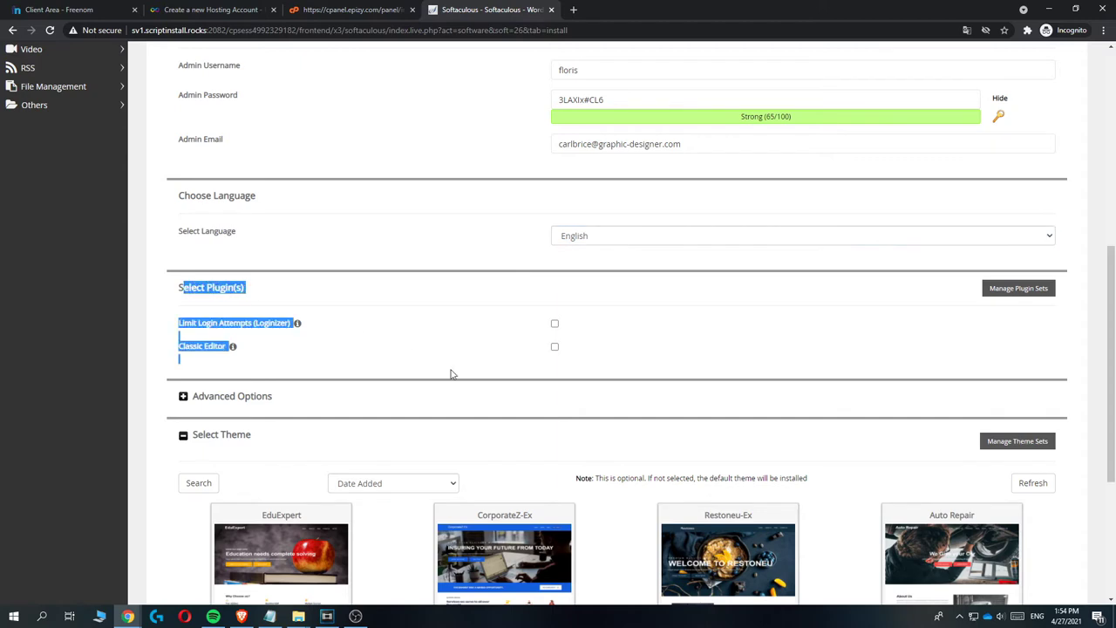
{"action": "left_click", "coordinate": [425, 347]}
{"action": "scroll", "coordinate": [409, 288], "scroll_direction": "down", "scroll_amount": 3}
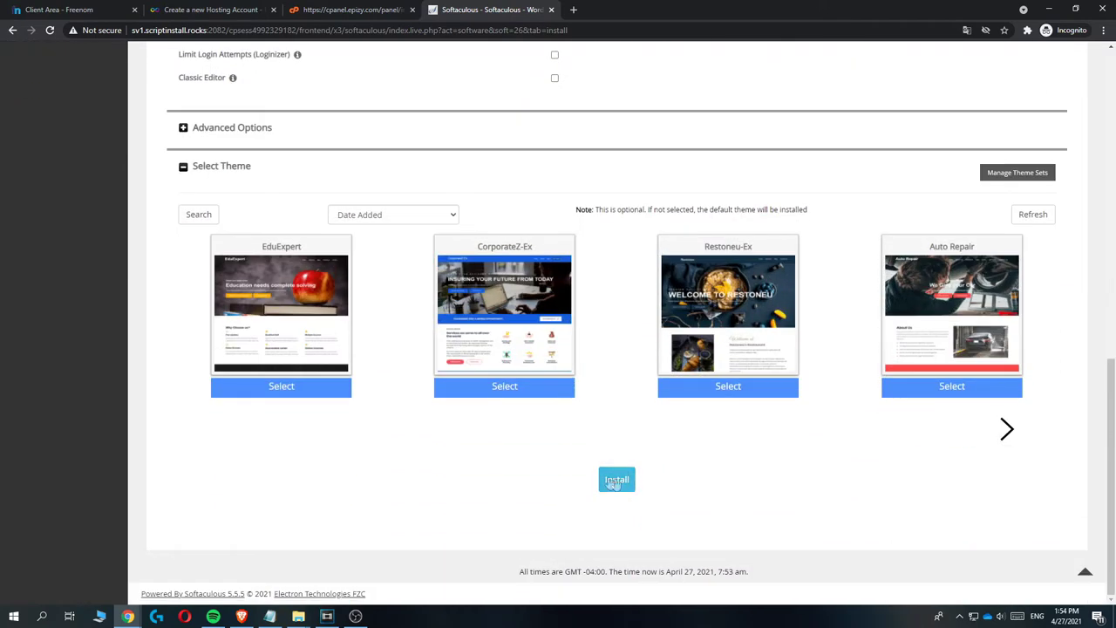
Install WordPress and wait for the installation success message.
{"action": "left_click", "coordinate": [615, 488]}
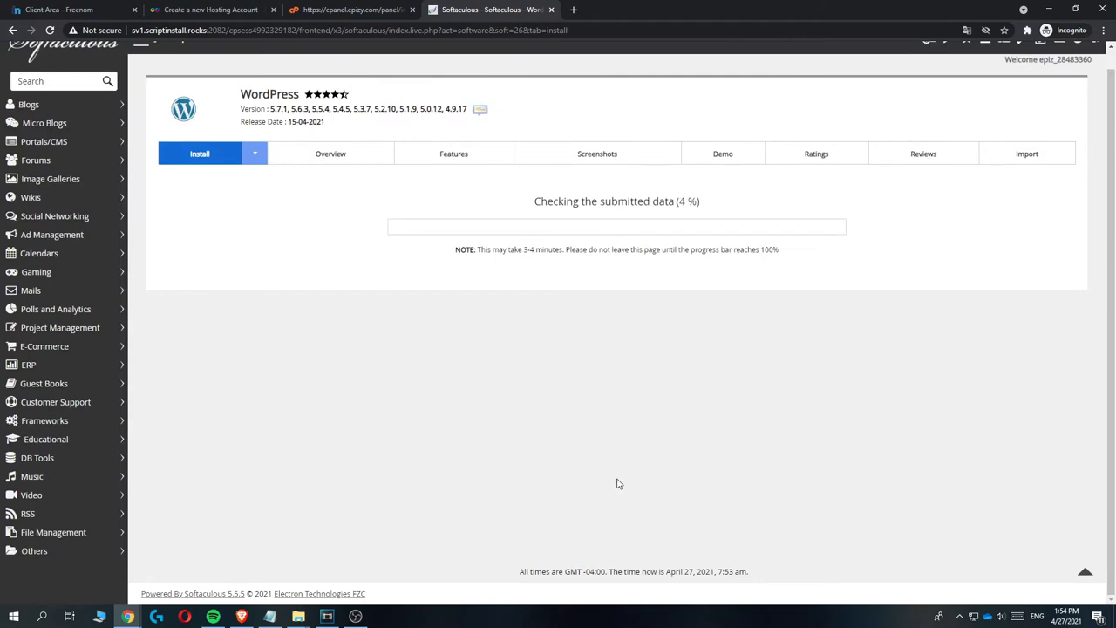
{"action": "left_click_drag", "start_coordinate": [527, 249], "coordinate": [556, 259]}
{"action": "left_click", "coordinate": [563, 263]}
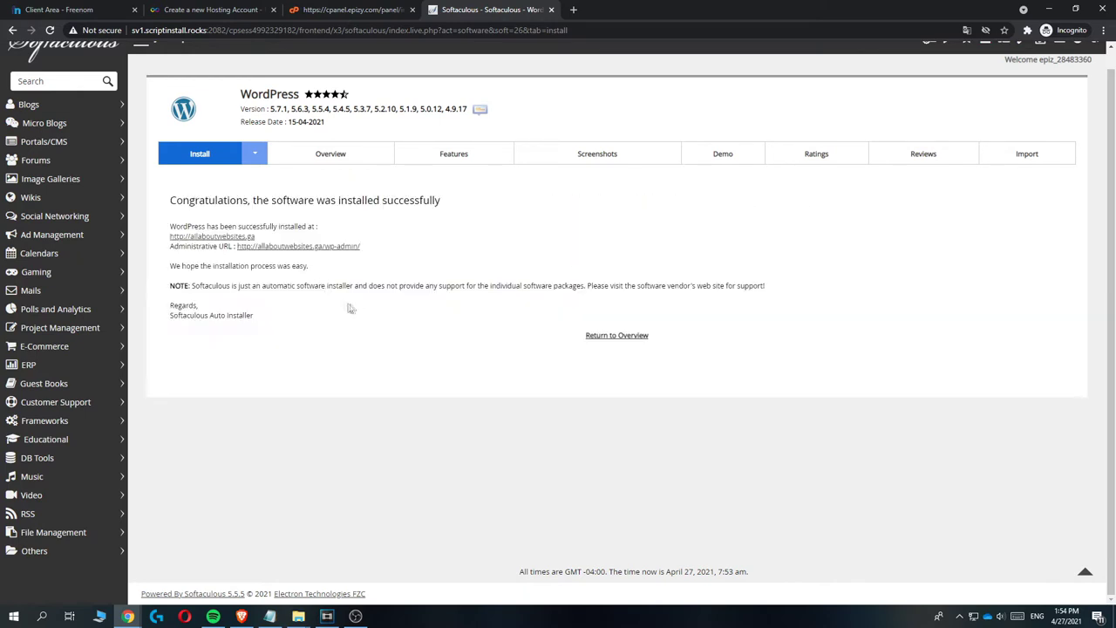
{"action": "left_click_drag", "start_coordinate": [171, 200], "coordinate": [418, 201]}
{"action": "left_click", "coordinate": [462, 207]}
View the new My Blog site, then open the wp-admin Administrative URL login page.
{"action": "left_click", "coordinate": [207, 237]}
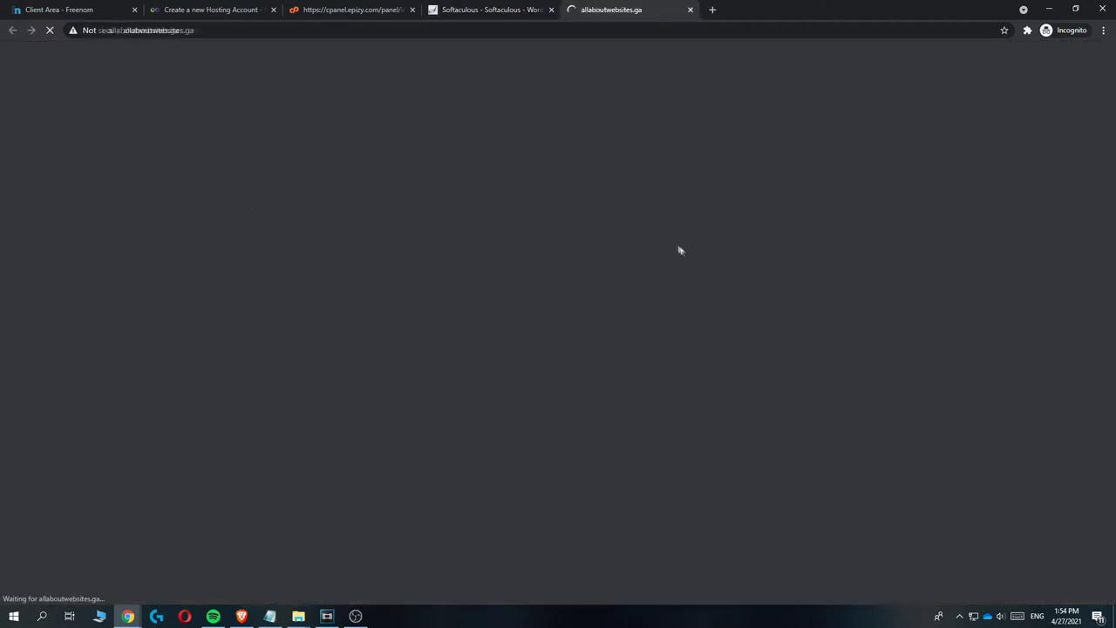
{"action": "scroll", "coordinate": [531, 135], "scroll_direction": "down", "scroll_amount": 3}
{"action": "scroll", "coordinate": [529, 147], "scroll_direction": "up", "scroll_amount": 2}
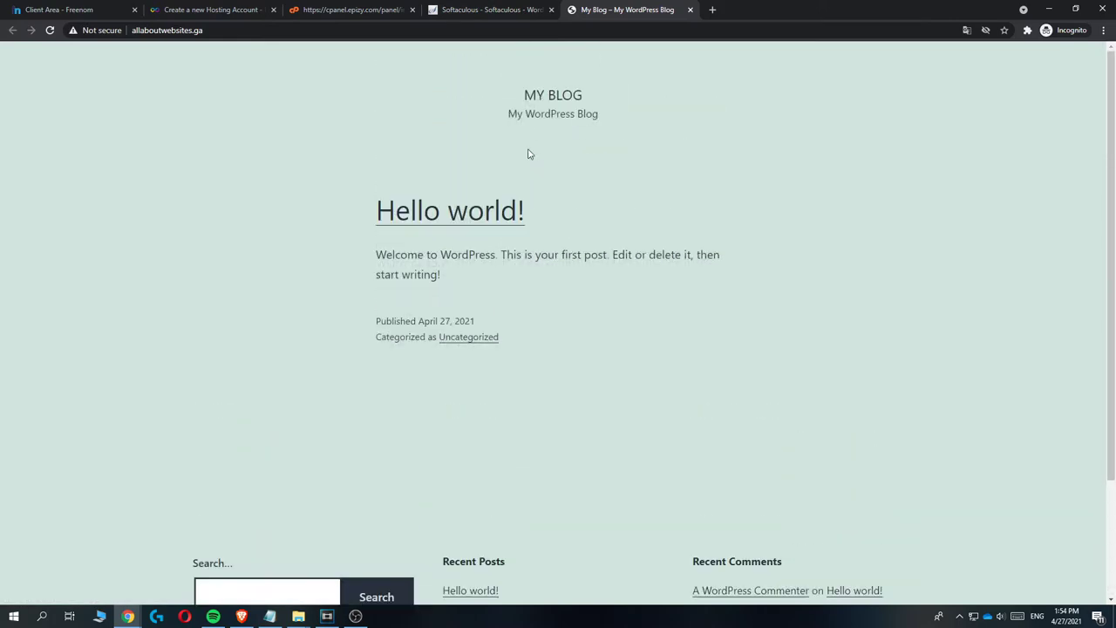
{"action": "scroll", "coordinate": [488, 157], "scroll_direction": "down", "scroll_amount": 1}
{"action": "scroll", "coordinate": [489, 183], "scroll_direction": "up", "scroll_amount": 1}
{"action": "left_click", "coordinate": [480, 14]}
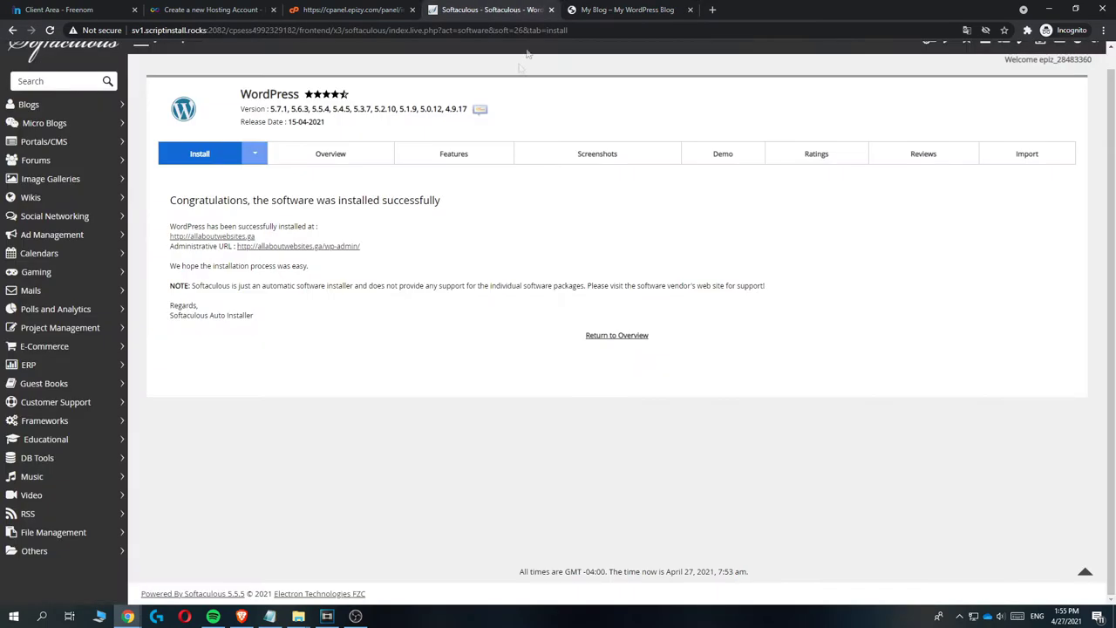
{"action": "left_click_drag", "start_coordinate": [170, 251], "coordinate": [227, 250]}
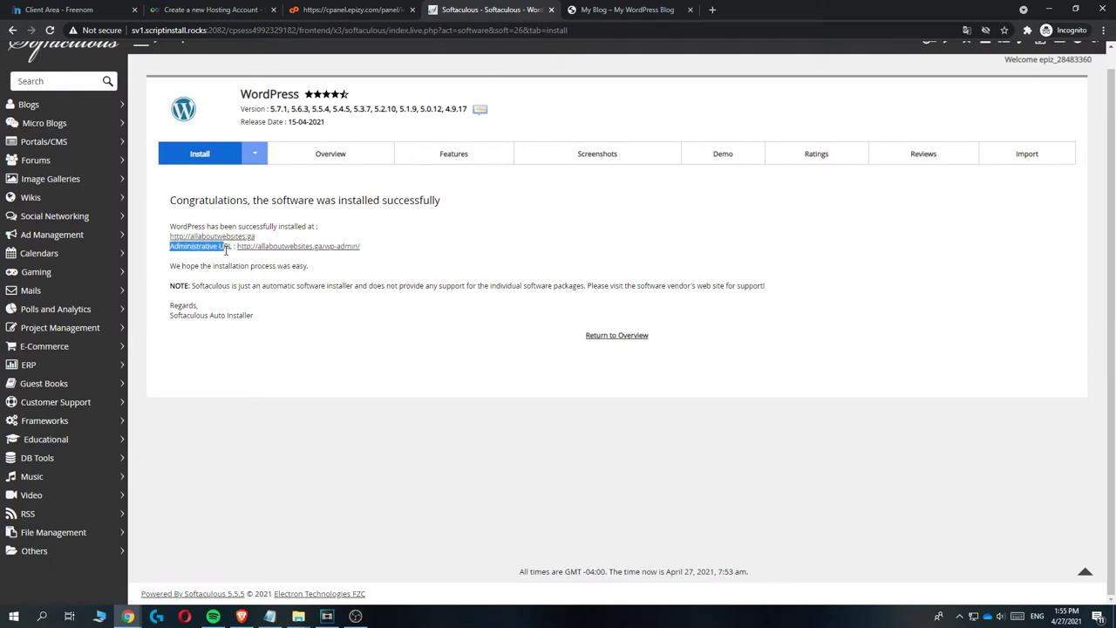
{"action": "left_click", "coordinate": [291, 247]}
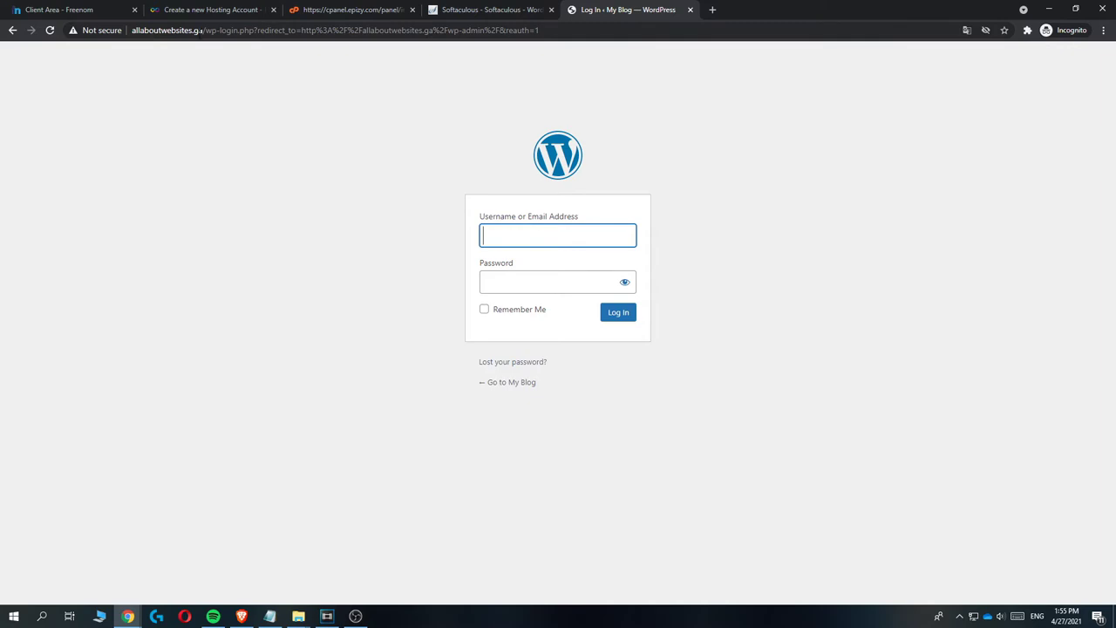
Log in on wp-login with the admin username and pasted password.
{"action": "left_click_drag", "start_coordinate": [206, 31], "coordinate": [237, 31]}
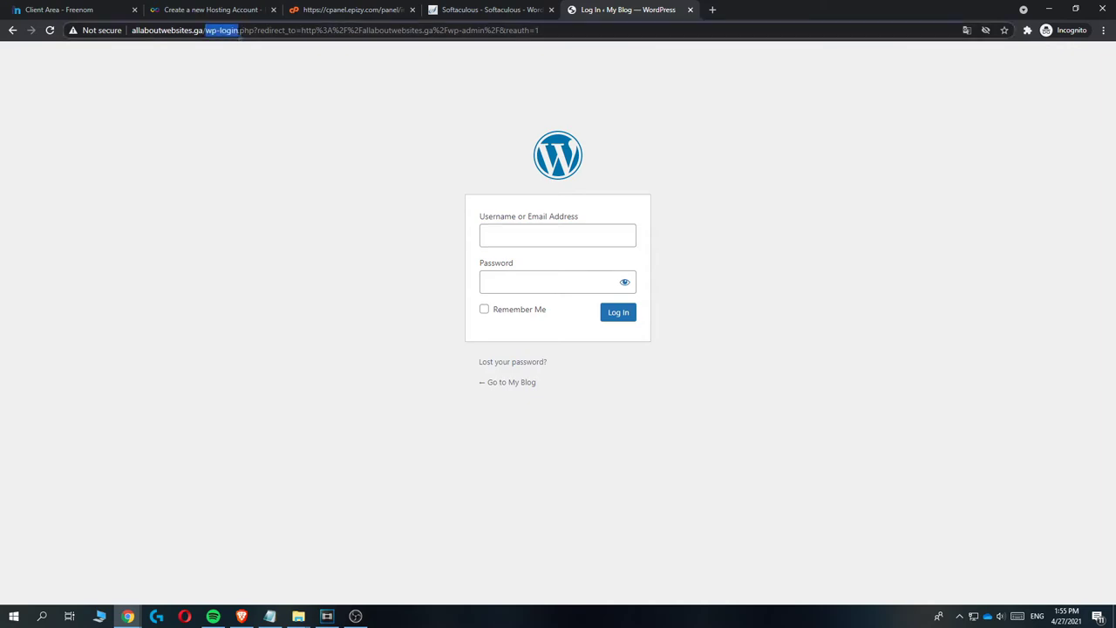
{"action": "left_click", "coordinate": [240, 66]}
{"action": "left_click", "coordinate": [502, 230]}
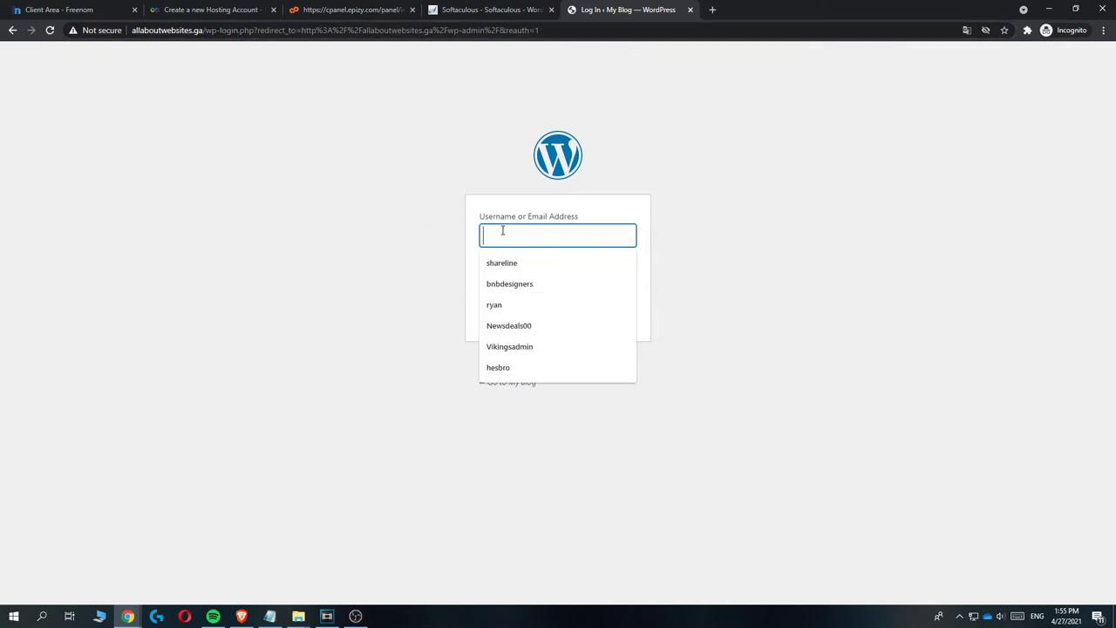
{"action": "type", "text": "floris"}
{"action": "left_click", "coordinate": [503, 288]}
{"action": "key", "text": "ctrl+v"}
{"action": "left_click", "coordinate": [618, 312]}
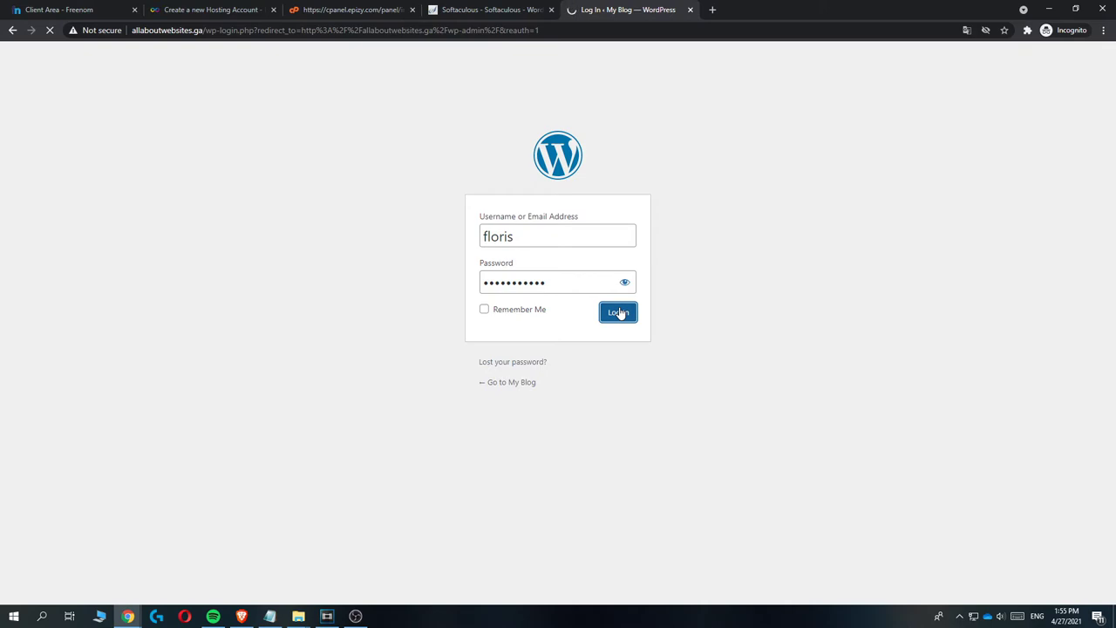
Look over the My Blog admin Dashboard.
{"action": "left_click", "coordinate": [83, 9]}
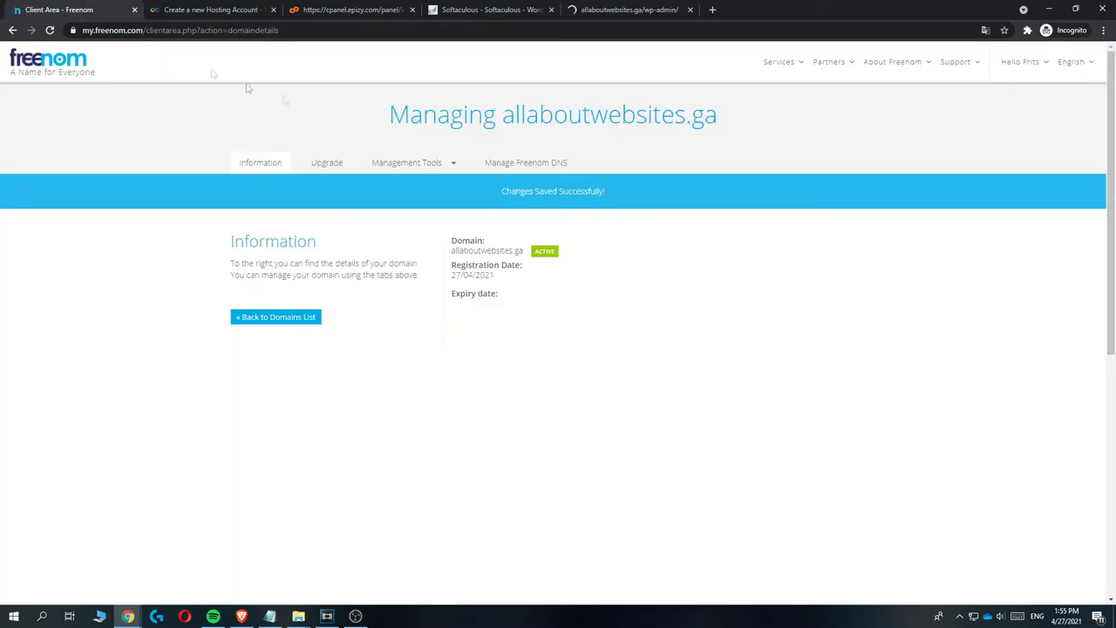
{"action": "left_click", "coordinate": [597, 9]}
{"action": "scroll", "coordinate": [489, 401], "scroll_direction": "down", "scroll_amount": 2}
{"action": "scroll", "coordinate": [488, 401], "scroll_direction": "up", "scroll_amount": 2}
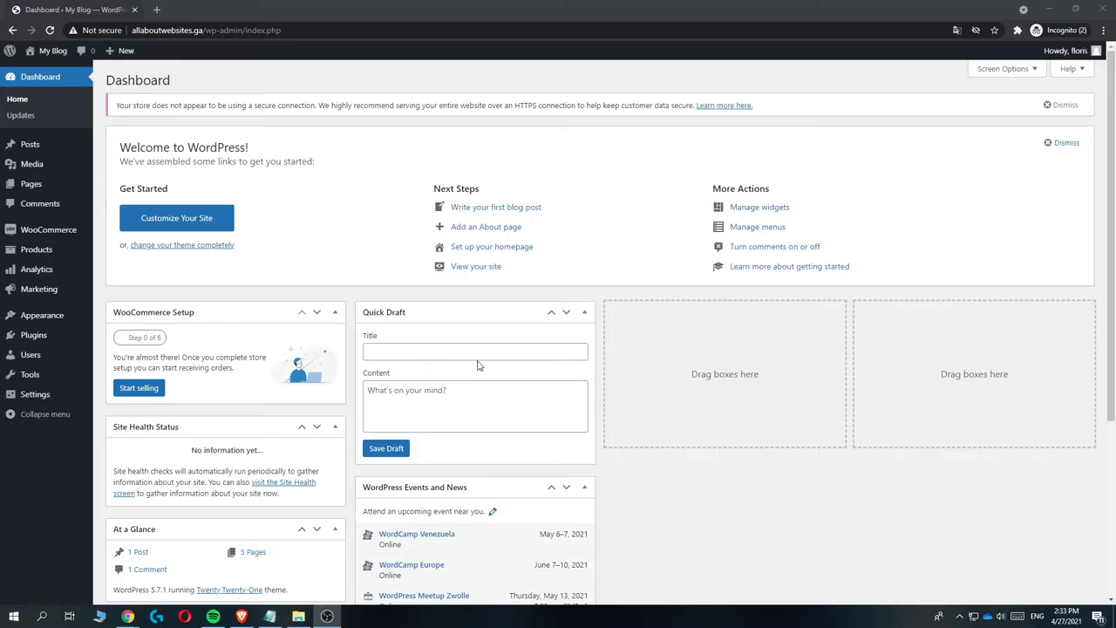
{"action": "scroll", "coordinate": [451, 354], "scroll_direction": "down", "scroll_amount": 1}
{"action": "scroll", "coordinate": [430, 341], "scroll_direction": "up", "scroll_amount": 1}
{"action": "scroll", "coordinate": [501, 385], "scroll_direction": "down", "scroll_amount": 2}
{"action": "scroll", "coordinate": [512, 347], "scroll_direction": "up", "scroll_amount": 2}
Load allaboutwebsites.ga in a new tab to see the Hello world! post, then return to Dashboard.
{"action": "left_click", "coordinate": [157, 10]}
{"action": "type", "text": "allabout"}
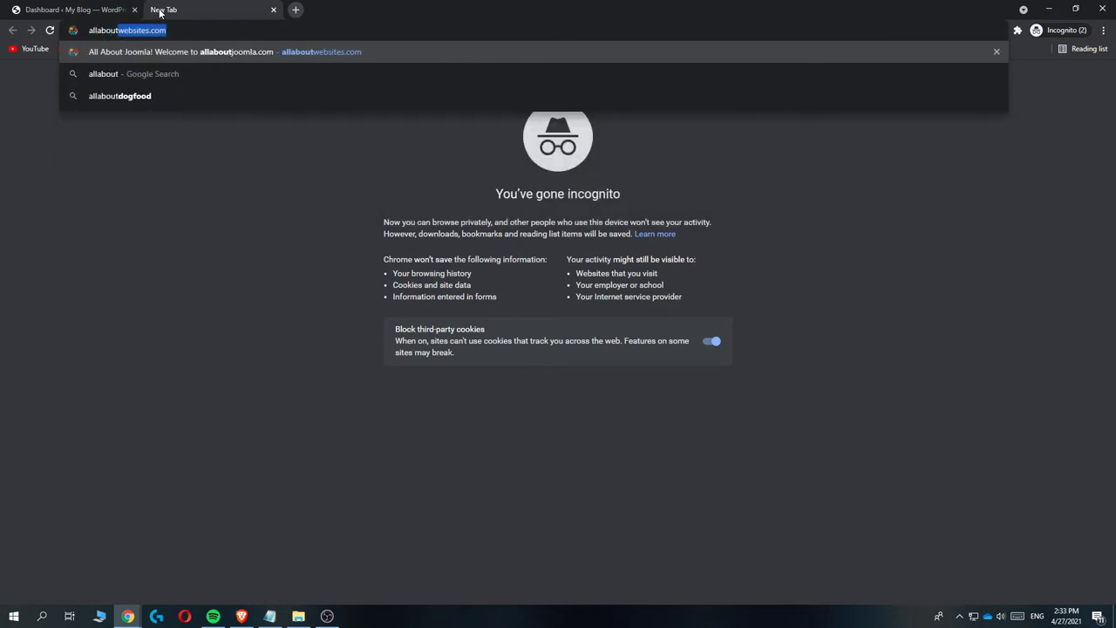
{"action": "type", "text": "websites.ga"}
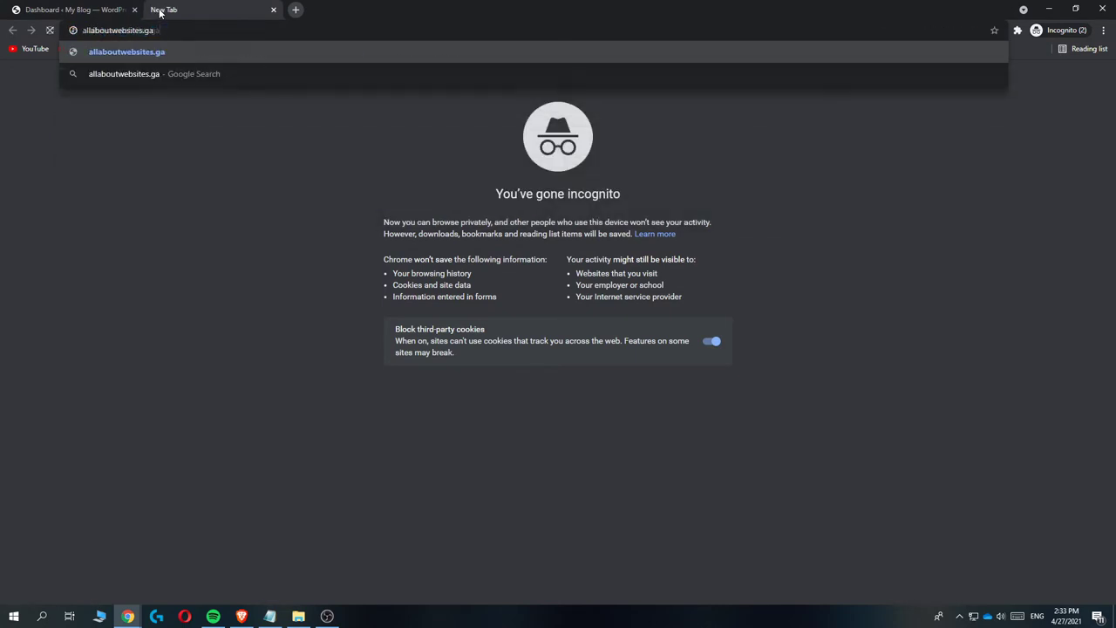
{"action": "key", "text": "Return"}
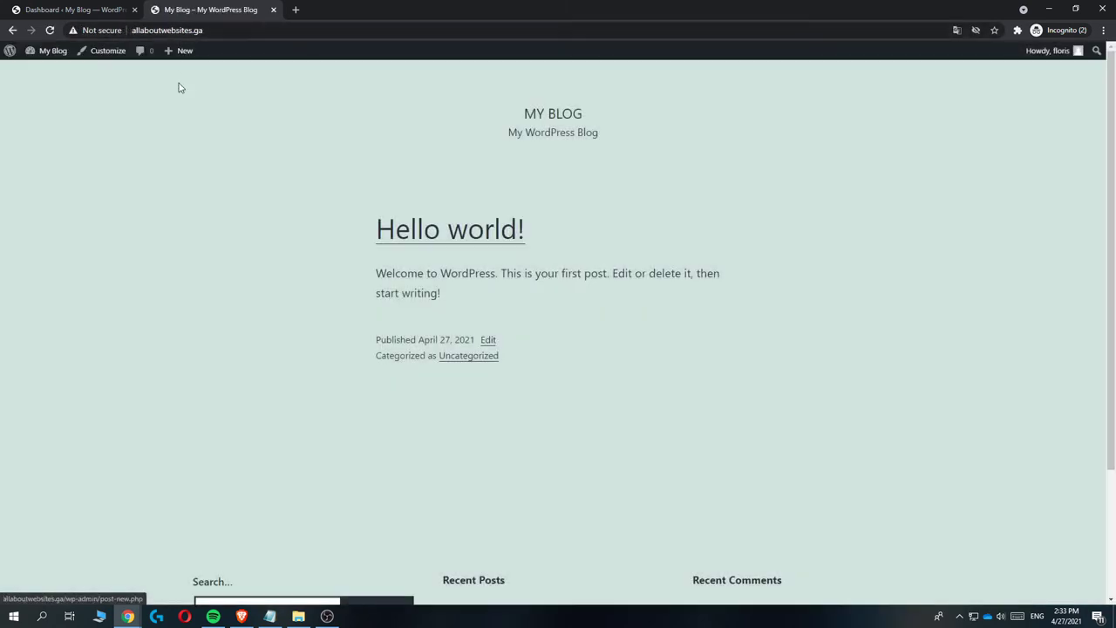
{"action": "scroll", "coordinate": [500, 140], "scroll_direction": "down", "scroll_amount": 2}
{"action": "scroll", "coordinate": [500, 140], "scroll_direction": "up", "scroll_amount": 2}
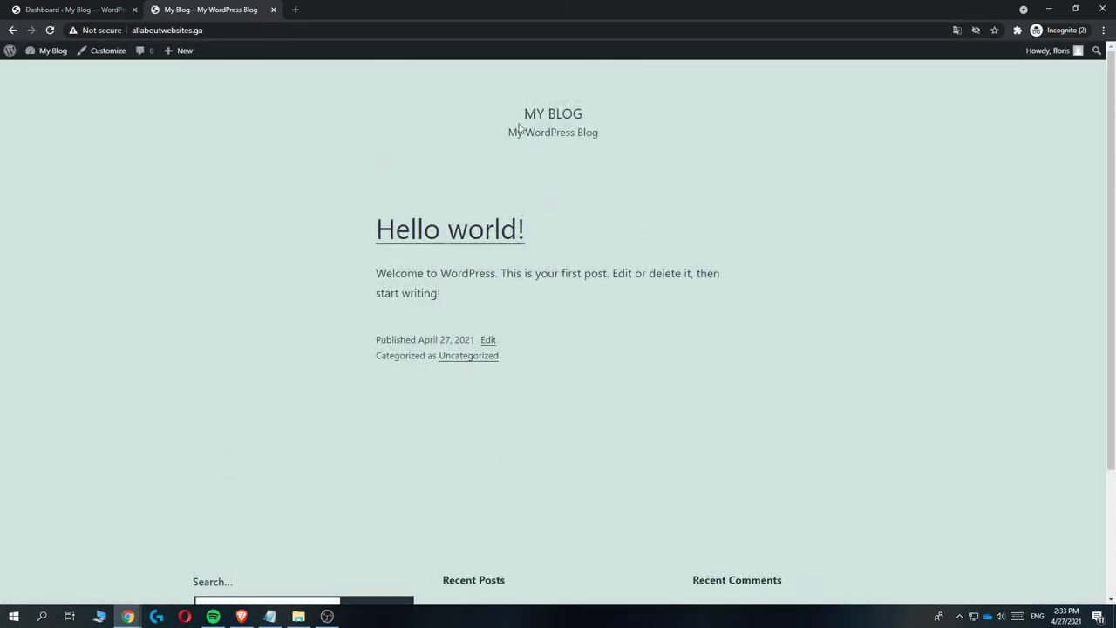
{"action": "left_click", "coordinate": [74, 10]}
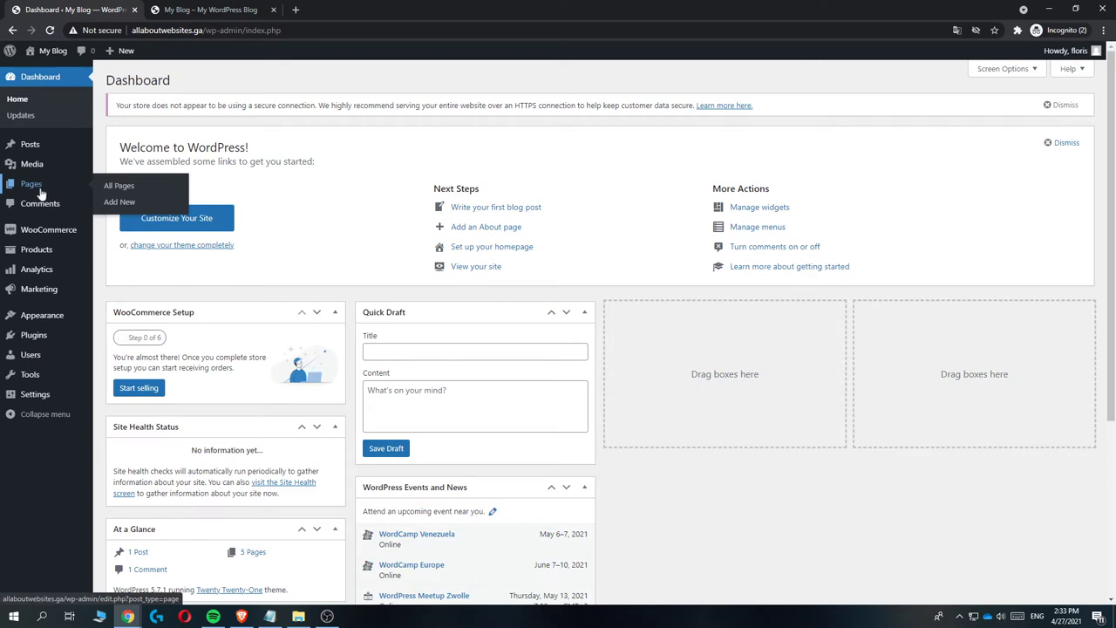
Search plugins for 'astra', then install and activate Starter Templates.
{"action": "left_click", "coordinate": [35, 336]}
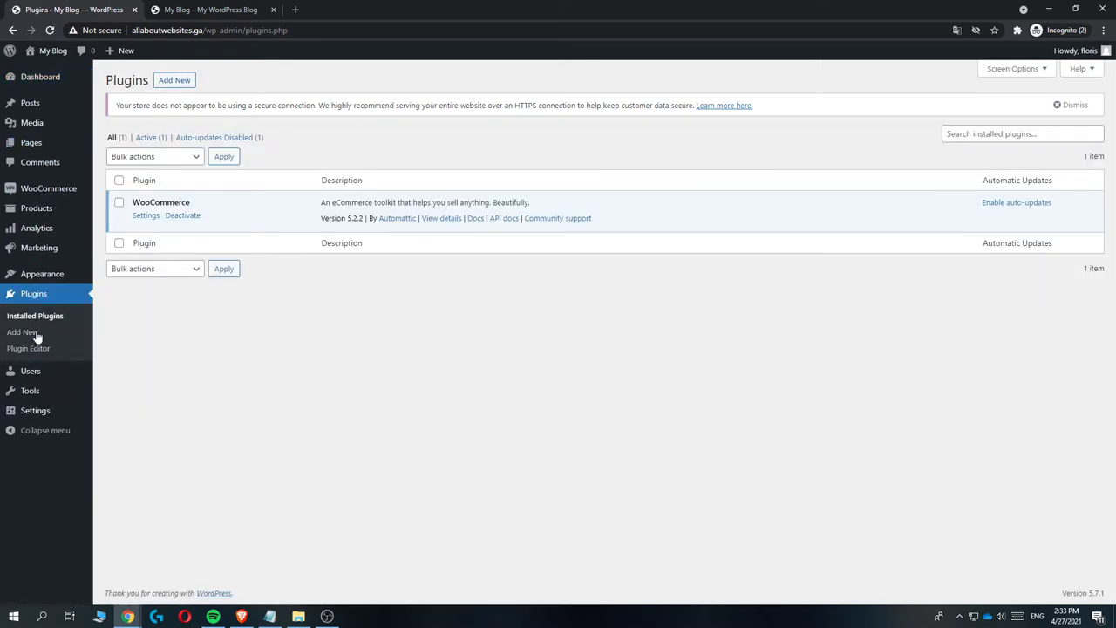
{"action": "left_click", "coordinate": [193, 80]}
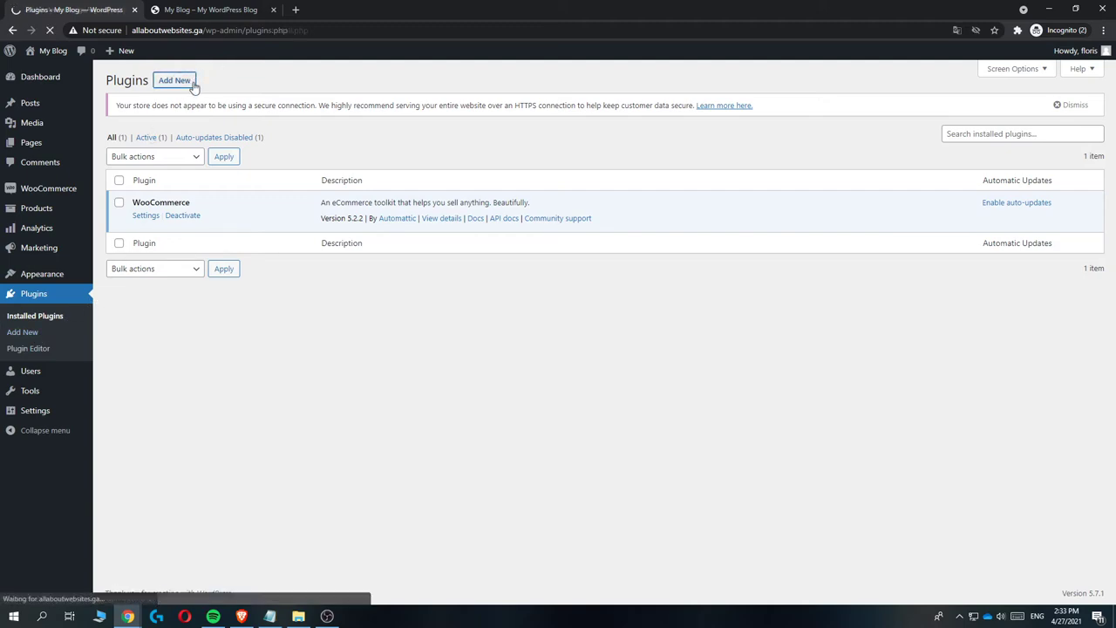
{"action": "left_click", "coordinate": [965, 114]}
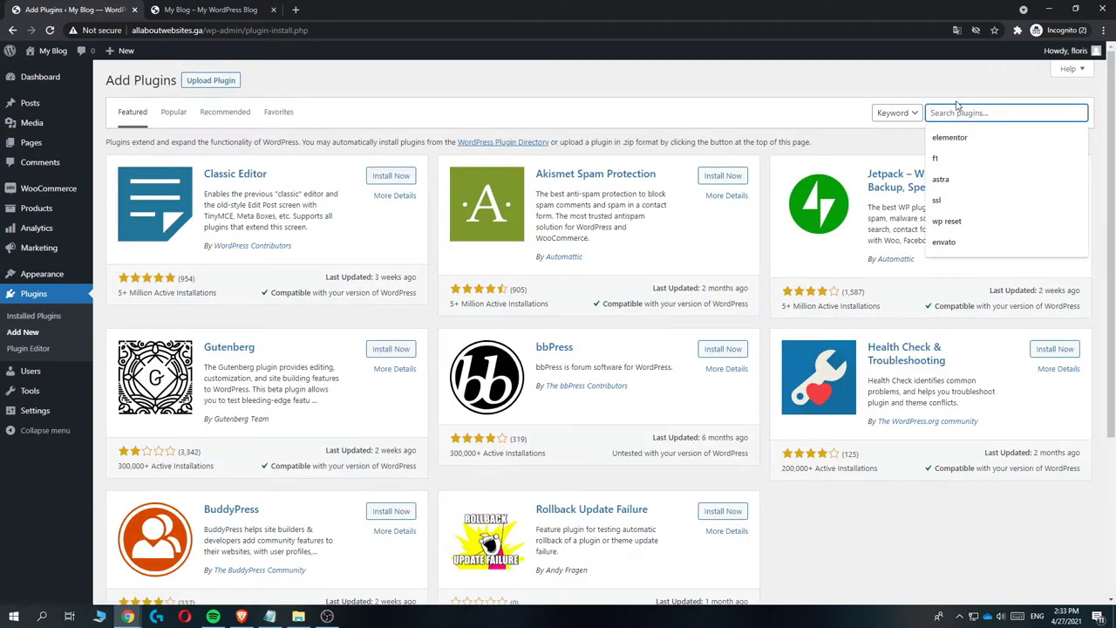
{"action": "type", "text": "astra"}
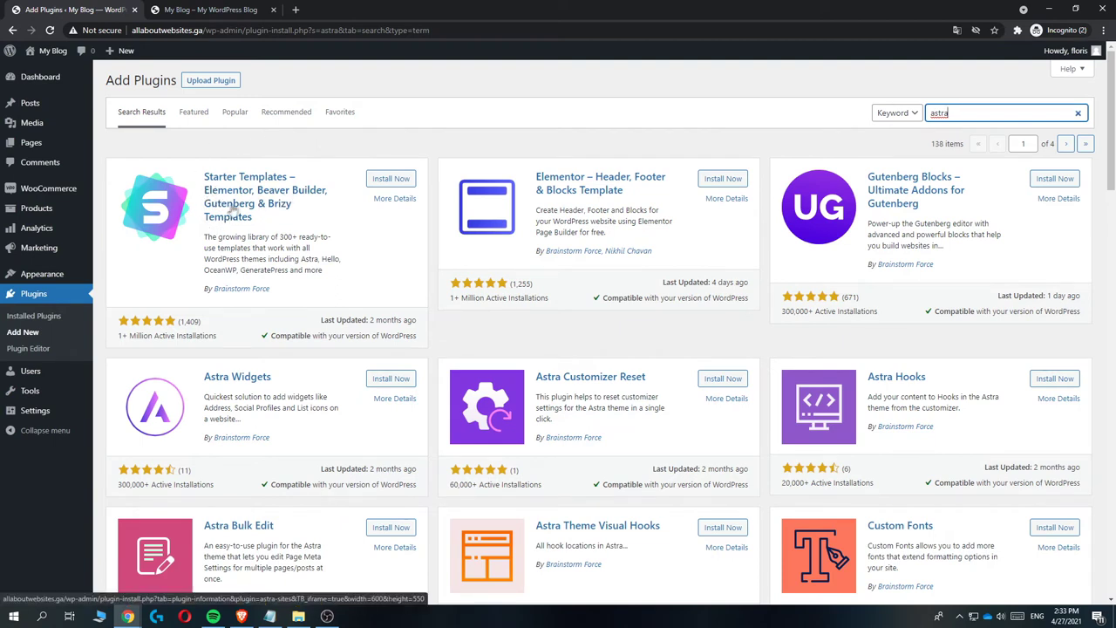
{"action": "left_click", "coordinate": [375, 178]}
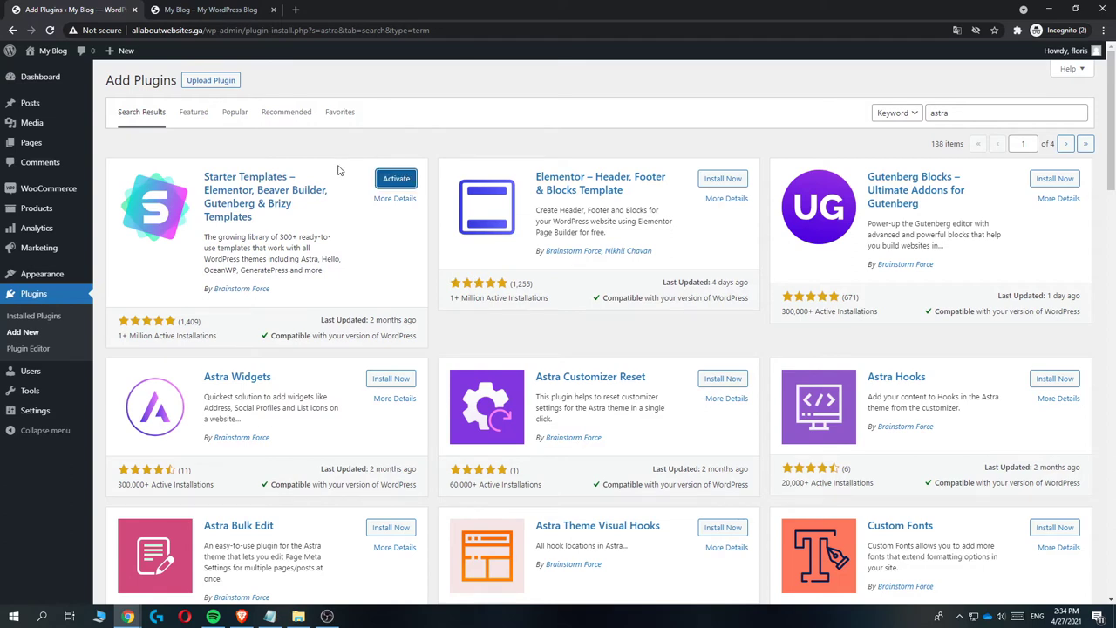
{"action": "left_click", "coordinate": [395, 178]}
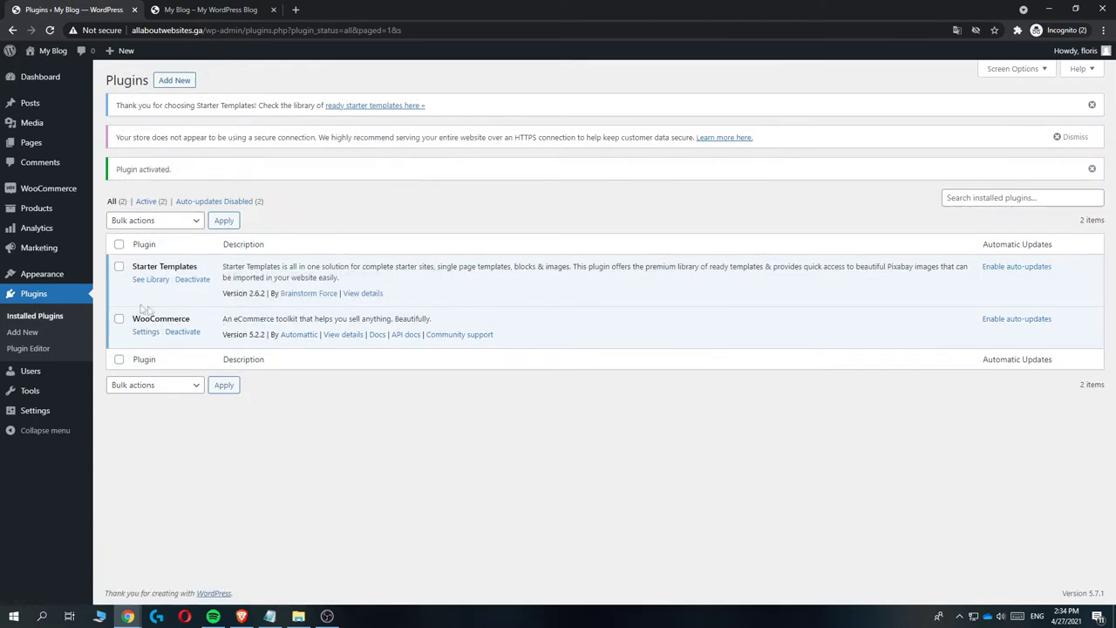
{"action": "mouse_move", "coordinate": [33, 275]}
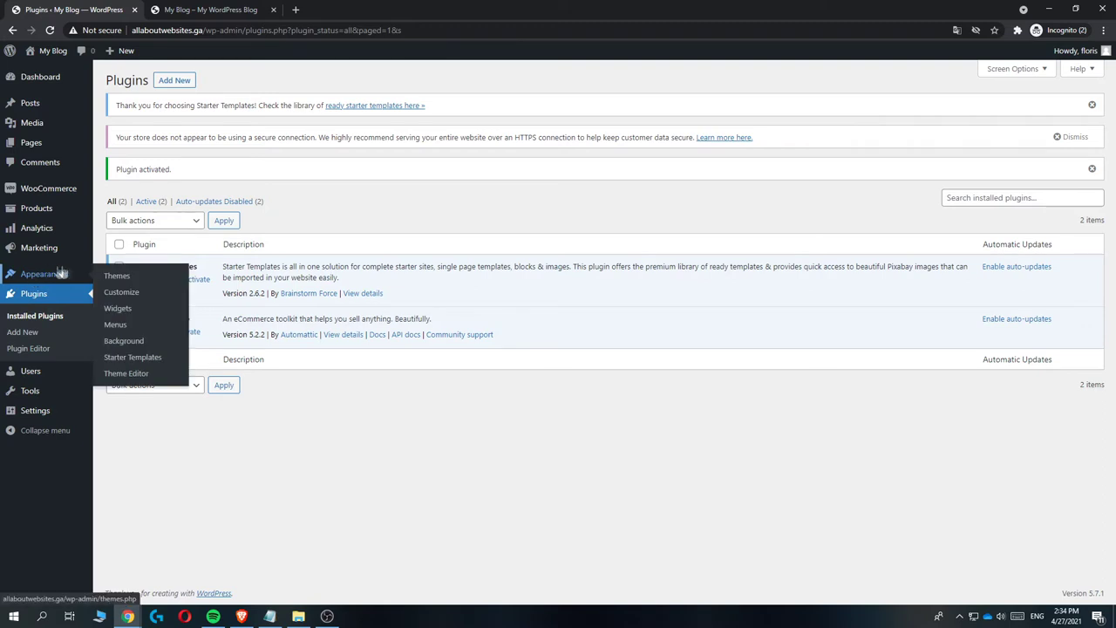
Search themes for 'astra' and install the Astra theme.
{"action": "left_click", "coordinate": [117, 276]}
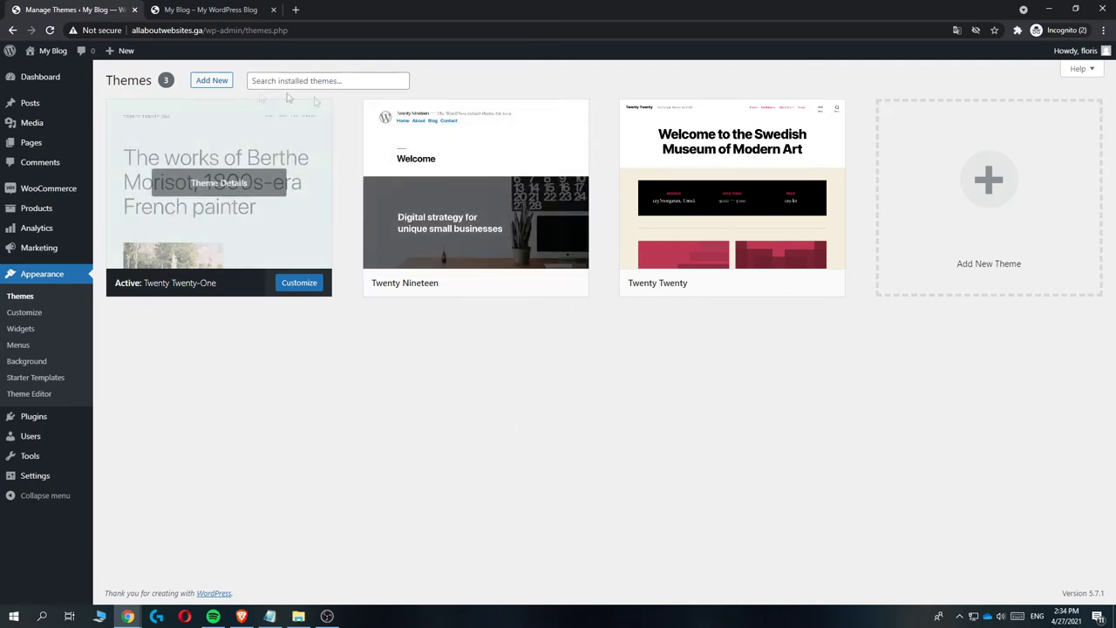
{"action": "left_click", "coordinate": [211, 82]}
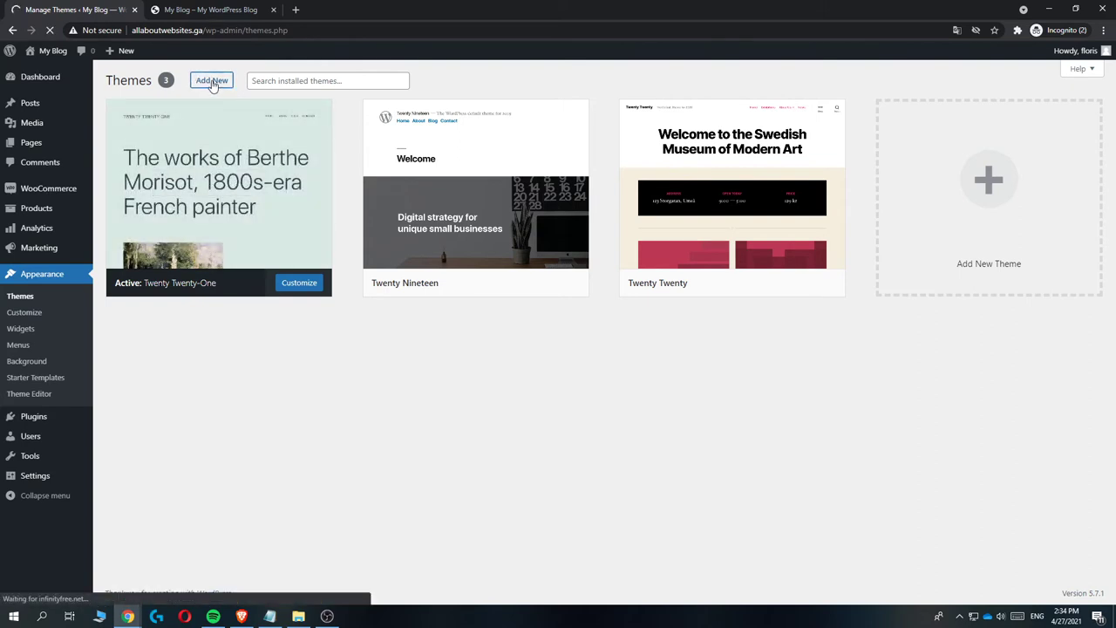
{"action": "left_click", "coordinate": [959, 112]}
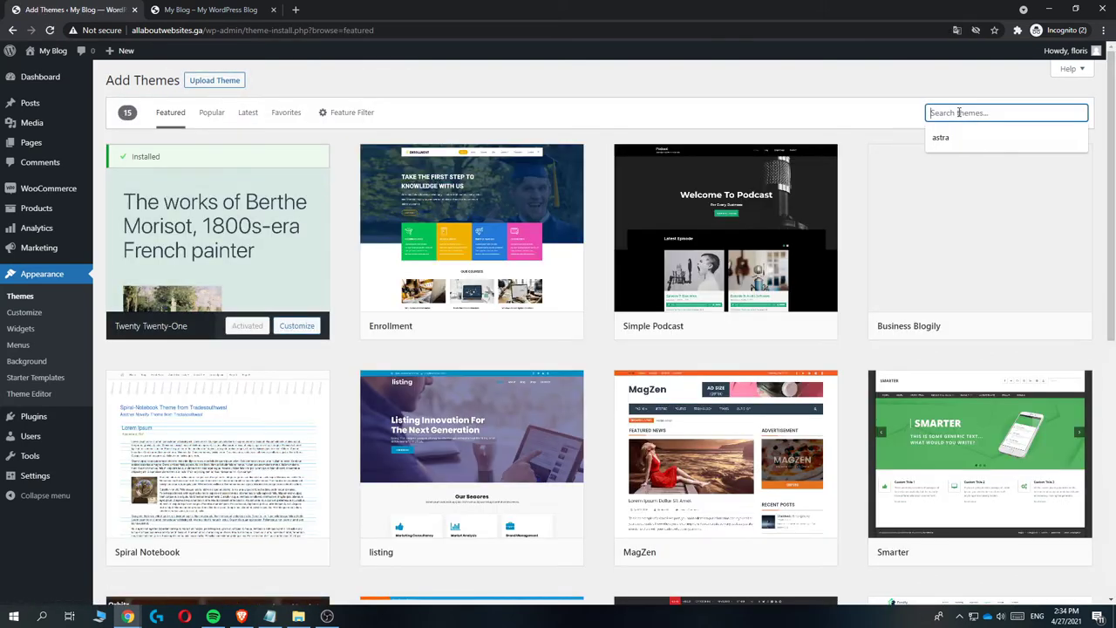
{"action": "type", "text": "astra"}
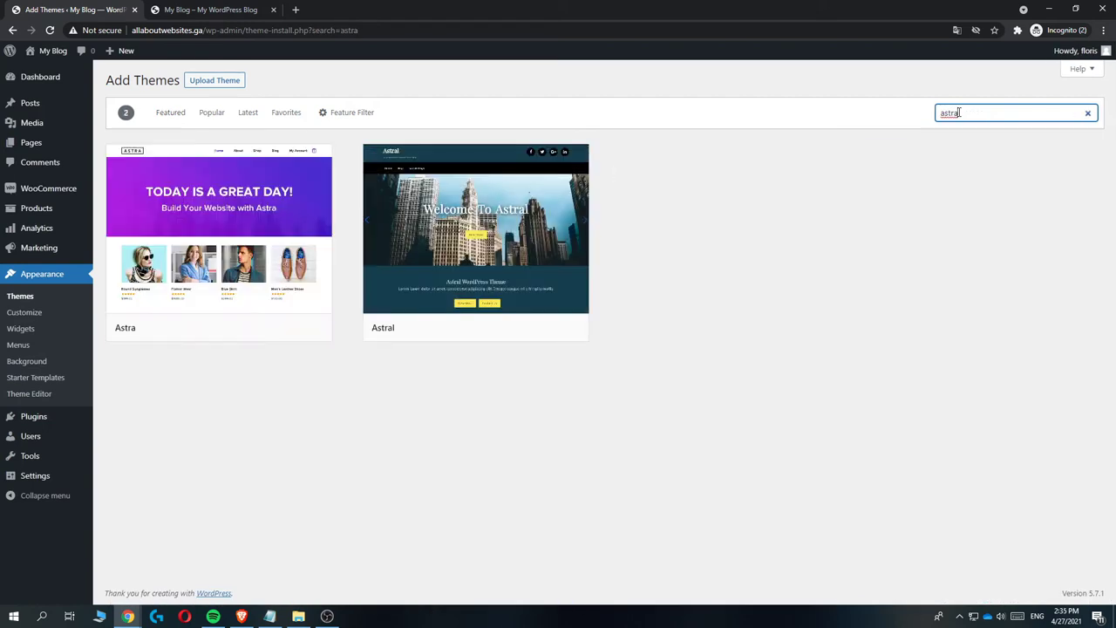
{"action": "left_click", "coordinate": [260, 327]}
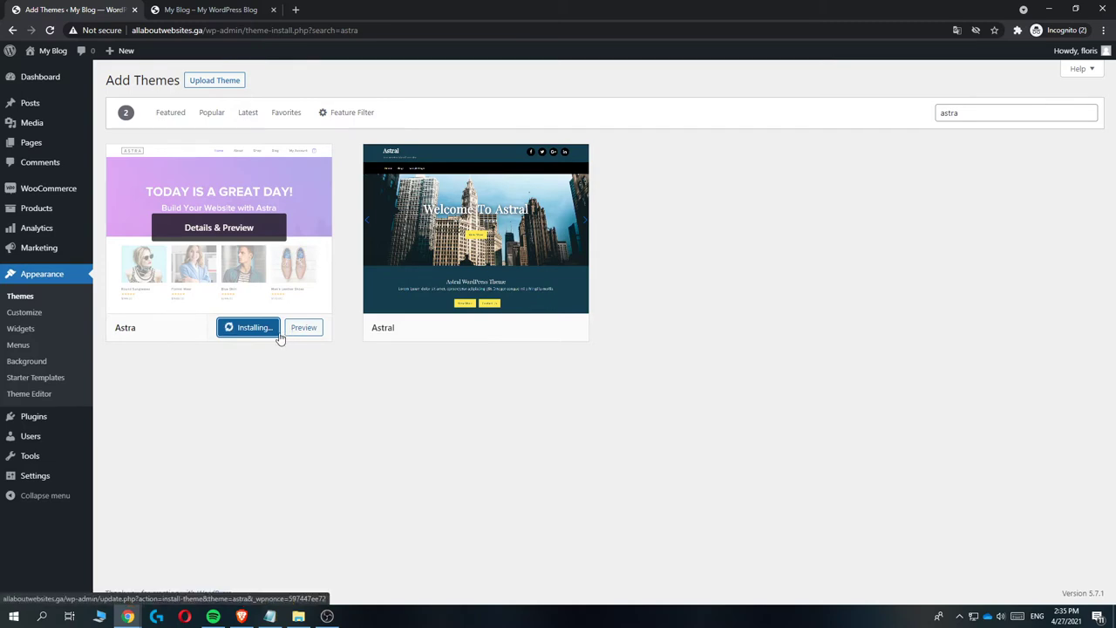
Activate Astra and reload the live blog to check its new layout and footer.
{"action": "key", "text": "ctrl+Tab"}
{"action": "scroll", "coordinate": [358, 174], "scroll_direction": "down", "scroll_amount": 2}
{"action": "scroll", "coordinate": [357, 175], "scroll_direction": "up", "scroll_amount": 2}
{"action": "left_click", "coordinate": [82, 8]}
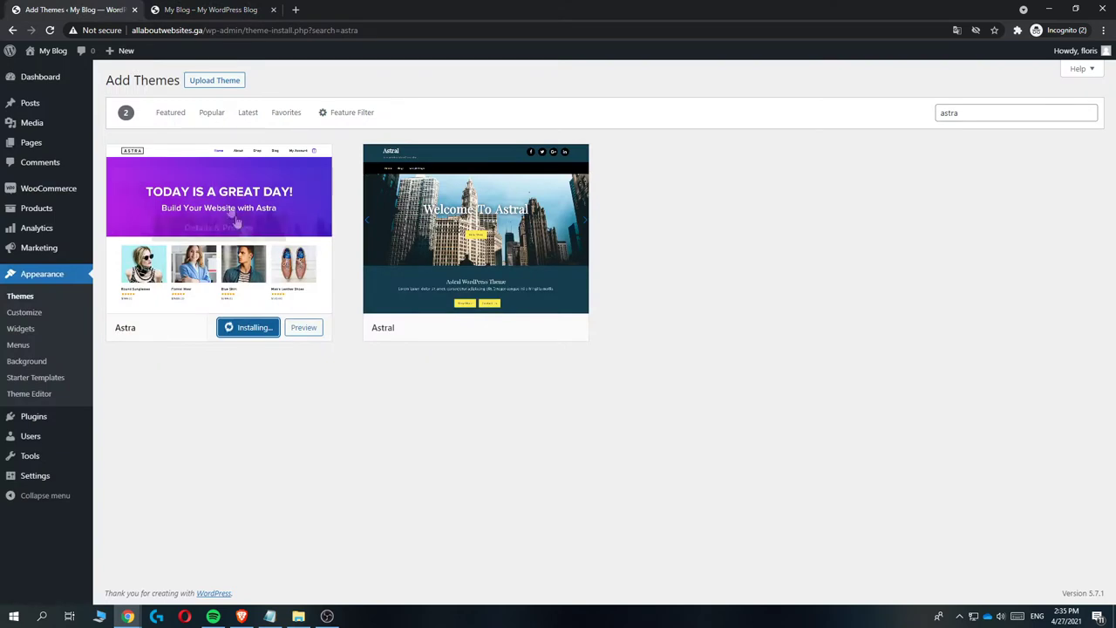
{"action": "left_click", "coordinate": [247, 331]}
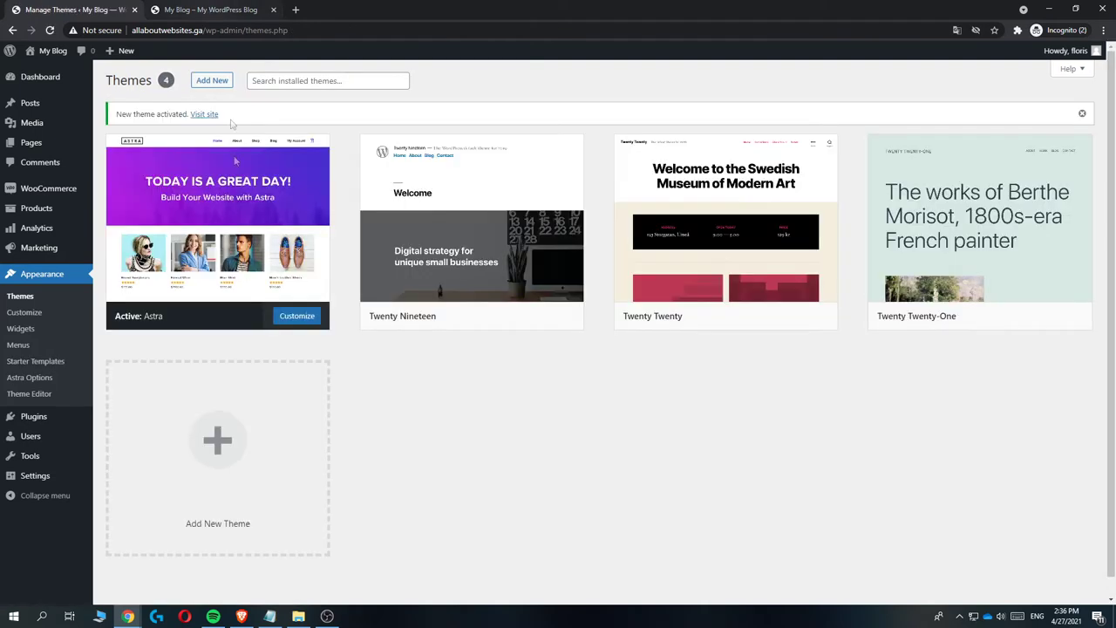
{"action": "left_click", "coordinate": [214, 9]}
{"action": "left_click", "coordinate": [50, 30]}
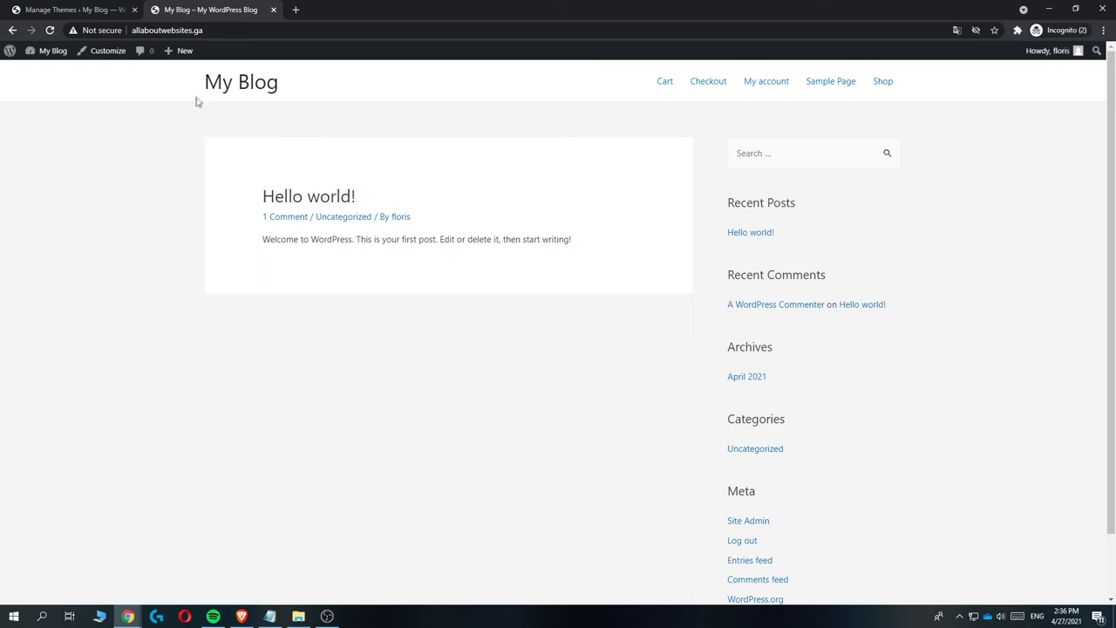
{"action": "scroll", "coordinate": [494, 197], "scroll_direction": "down", "scroll_amount": 2}
{"action": "scroll", "coordinate": [494, 200], "scroll_direction": "up", "scroll_amount": 2}
{"action": "scroll", "coordinate": [494, 201], "scroll_direction": "down", "scroll_amount": 1}
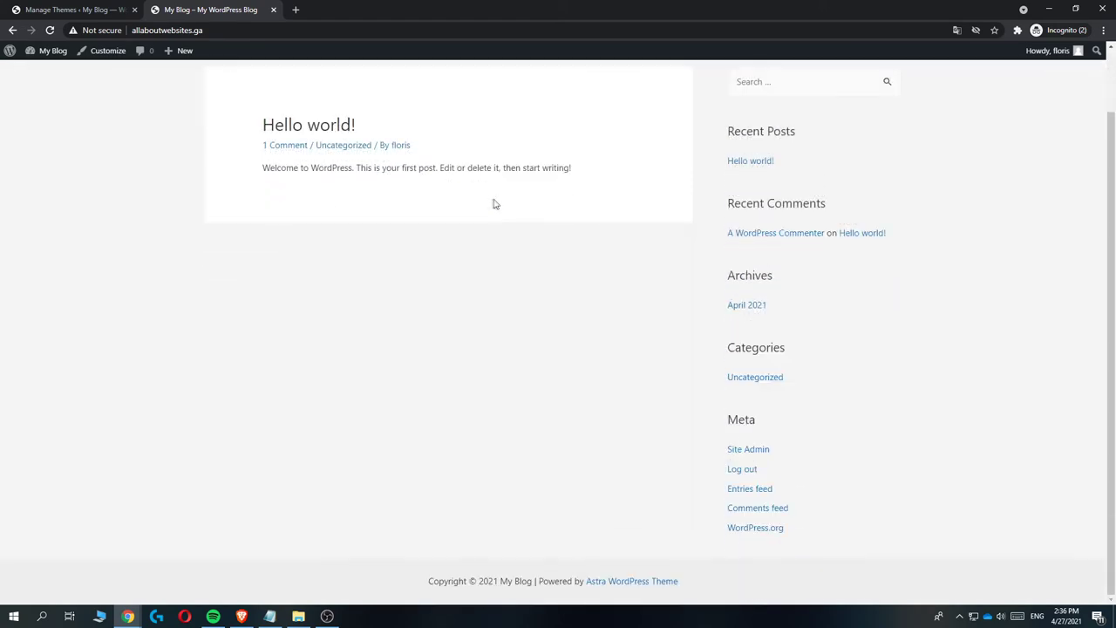
{"action": "left_click", "coordinate": [83, 9]}
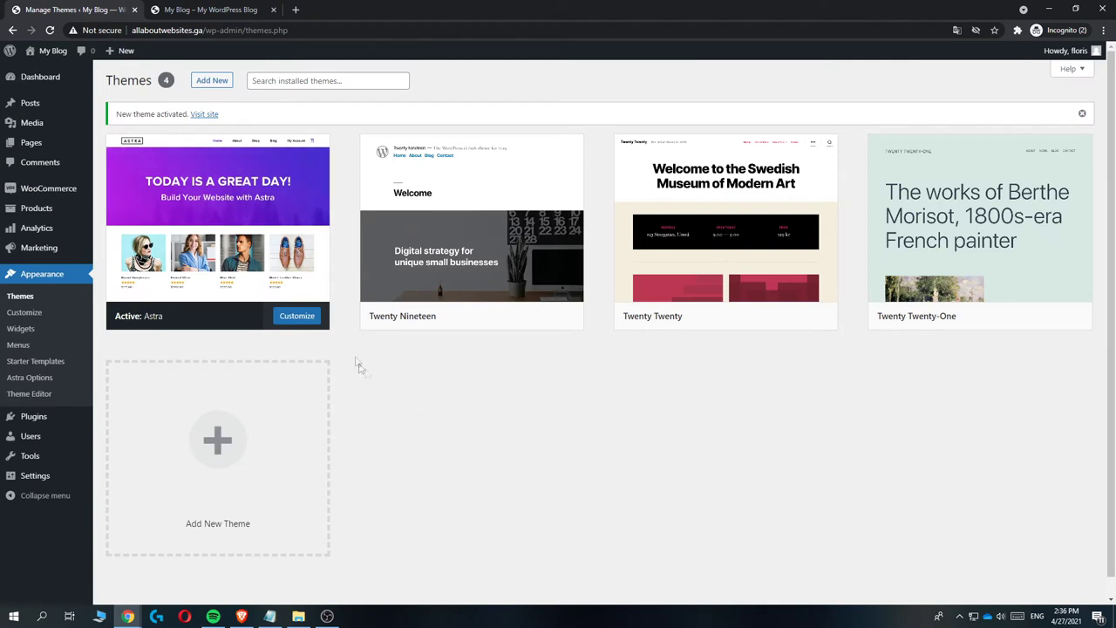
Open the Starter Templates library from the Plugins list and choose Elementor as page builder.
{"action": "mouse_move", "coordinate": [494, 292]}
{"action": "left_click", "coordinate": [35, 416]}
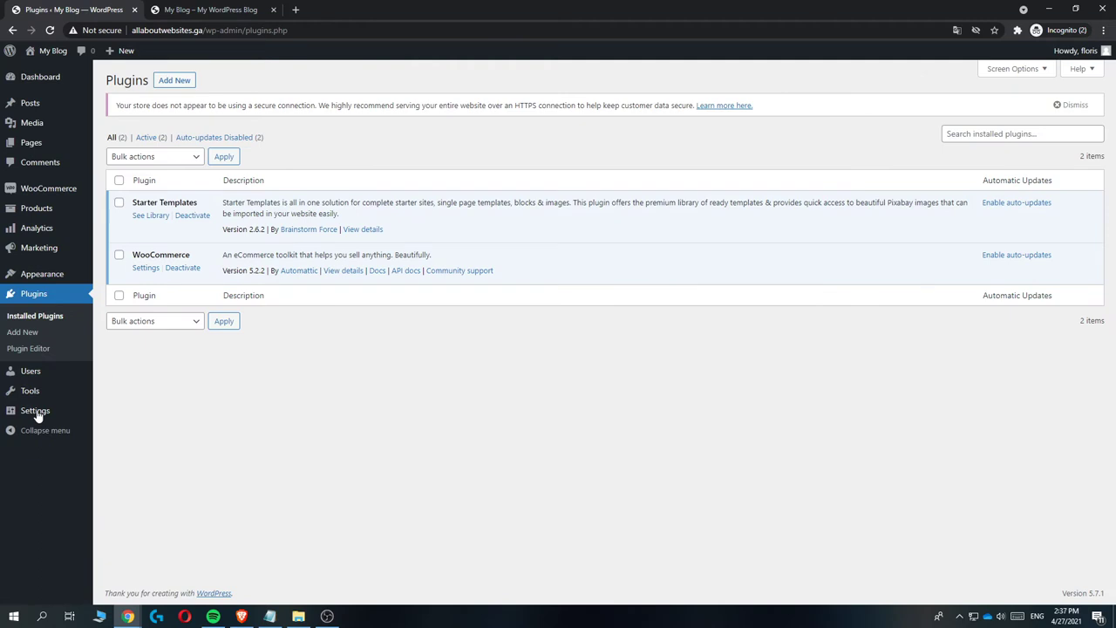
{"action": "left_click", "coordinate": [150, 216]}
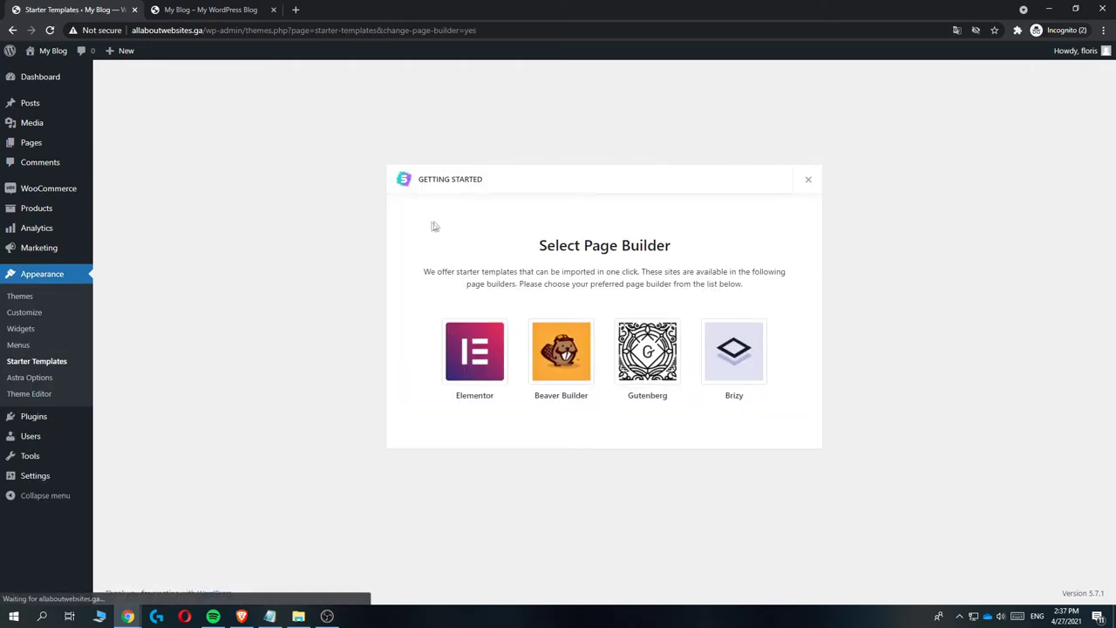
{"action": "left_click_drag", "start_coordinate": [538, 246], "coordinate": [692, 252]}
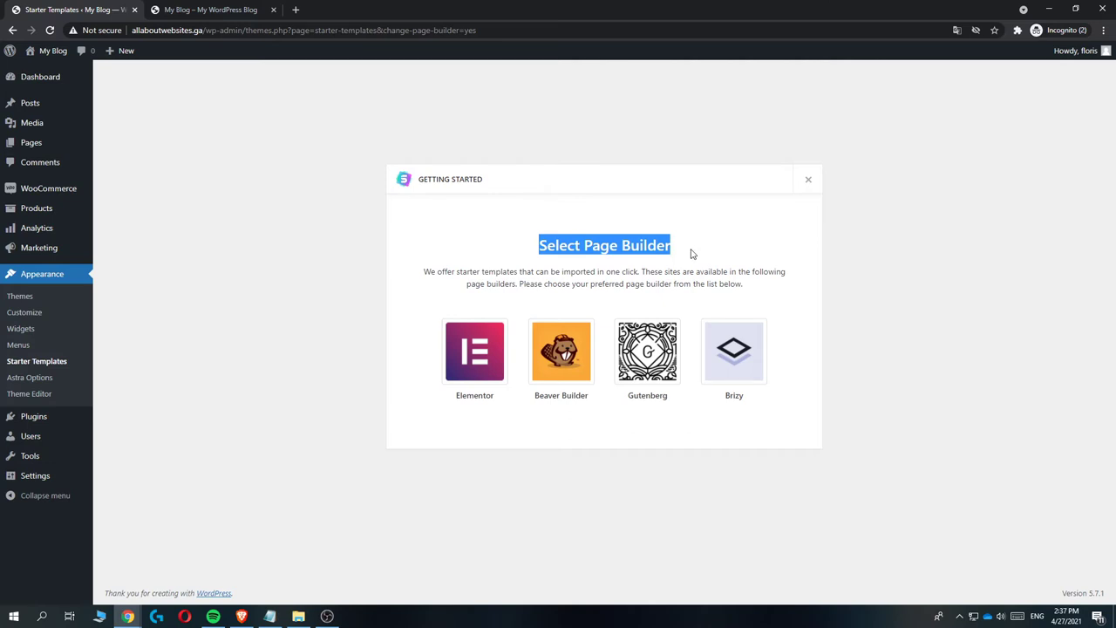
{"action": "left_click", "coordinate": [690, 252]}
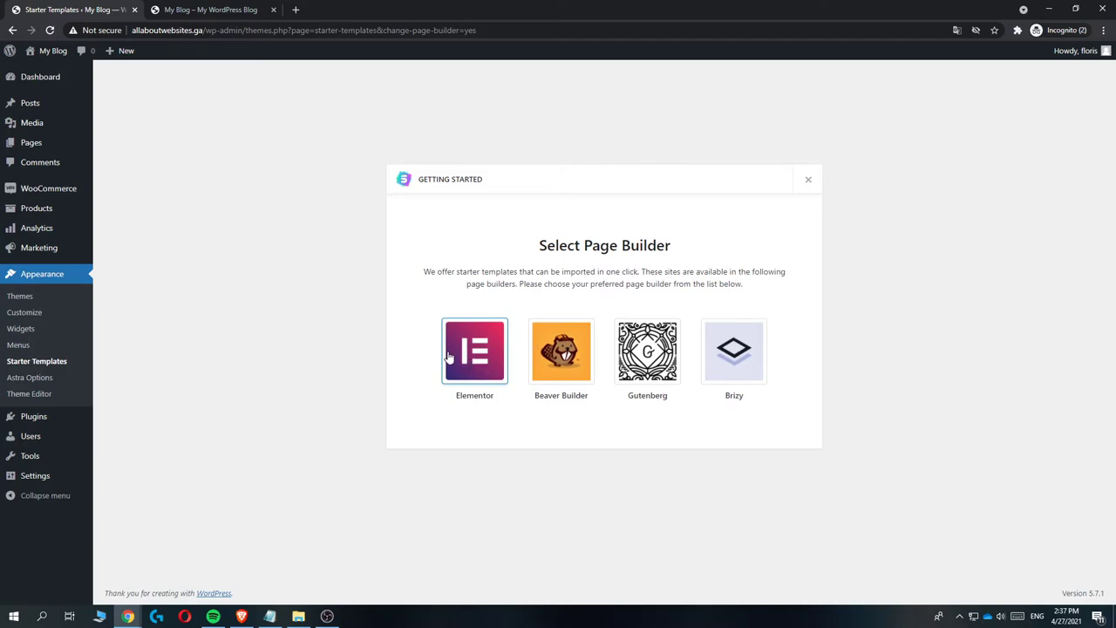
{"action": "left_click", "coordinate": [474, 351]}
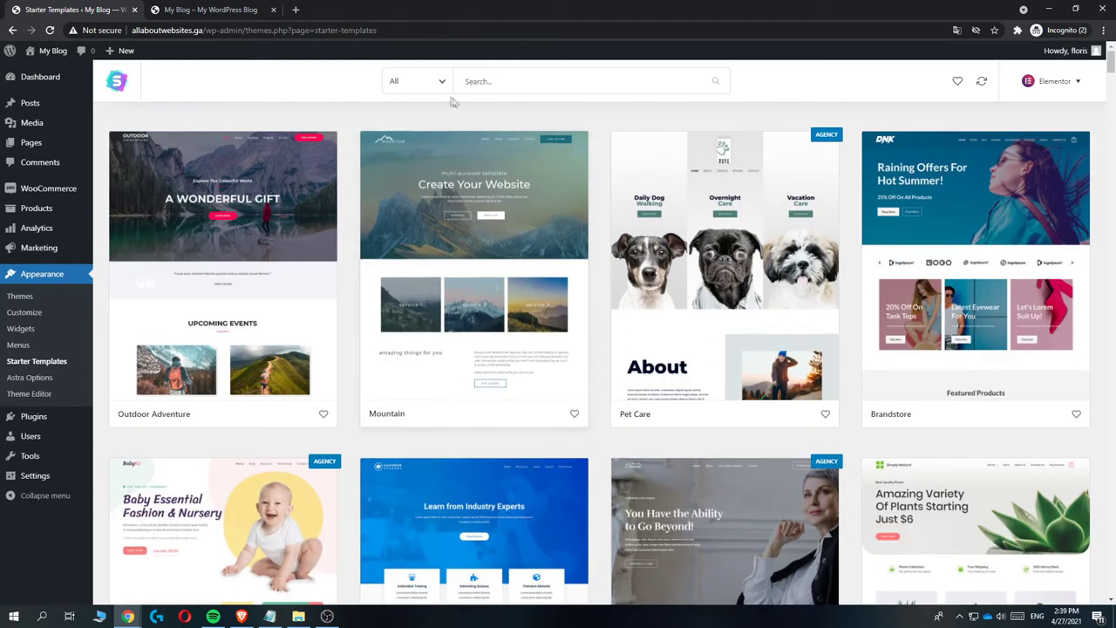
Filter templates to Blog and start a complete-site import of Fashion Lifestyle Blog.
{"action": "left_click", "coordinate": [410, 81]}
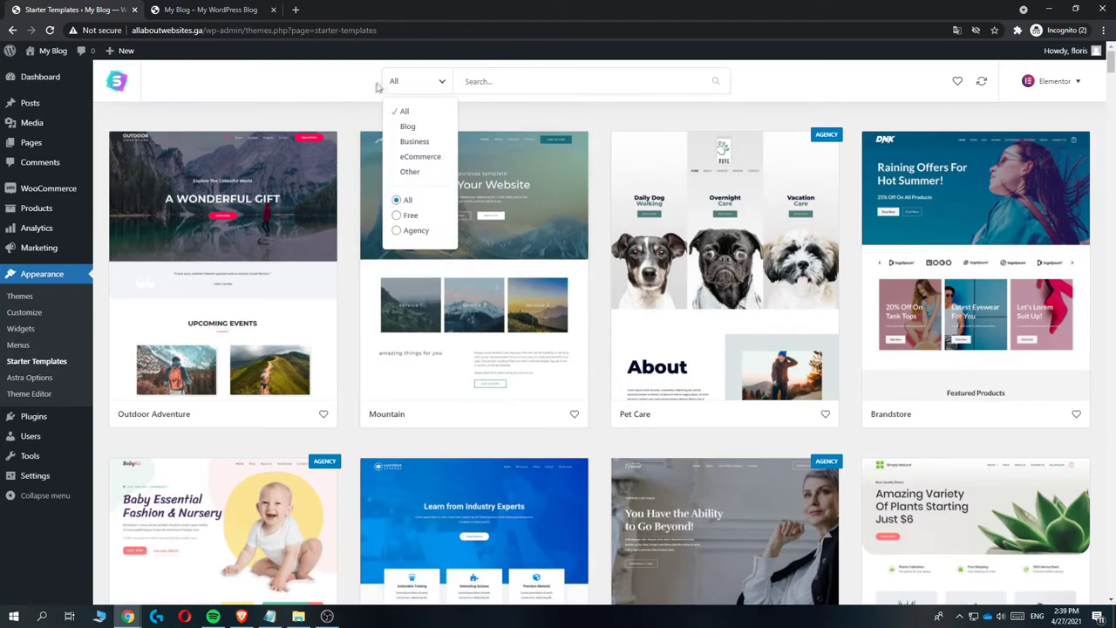
{"action": "left_click", "coordinate": [407, 126]}
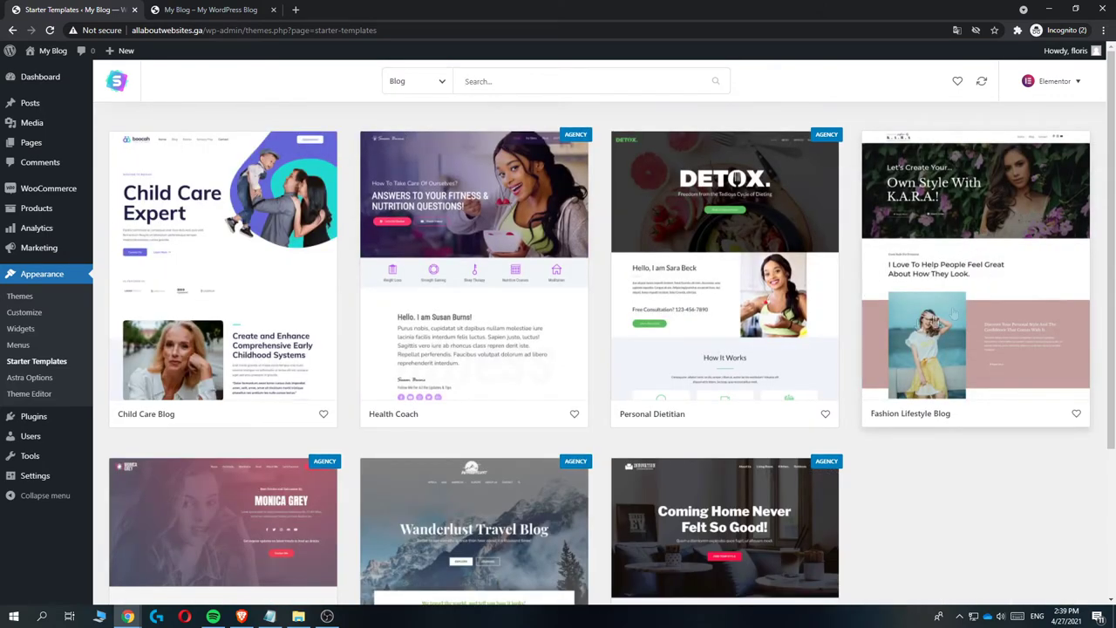
{"action": "left_click", "coordinate": [965, 249]}
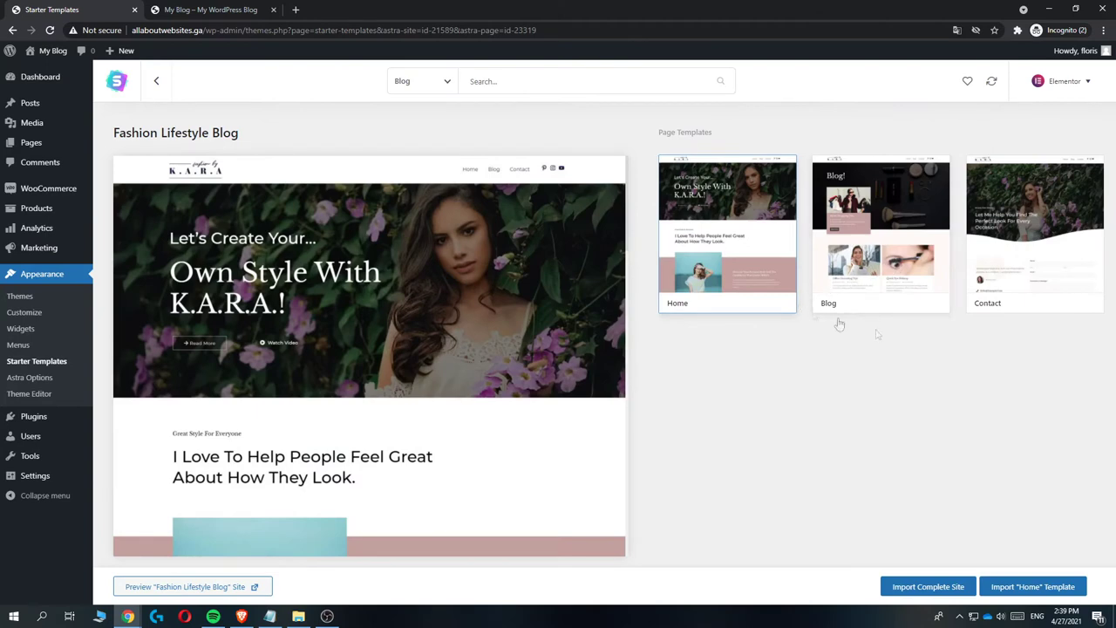
{"action": "left_click", "coordinate": [923, 586]}
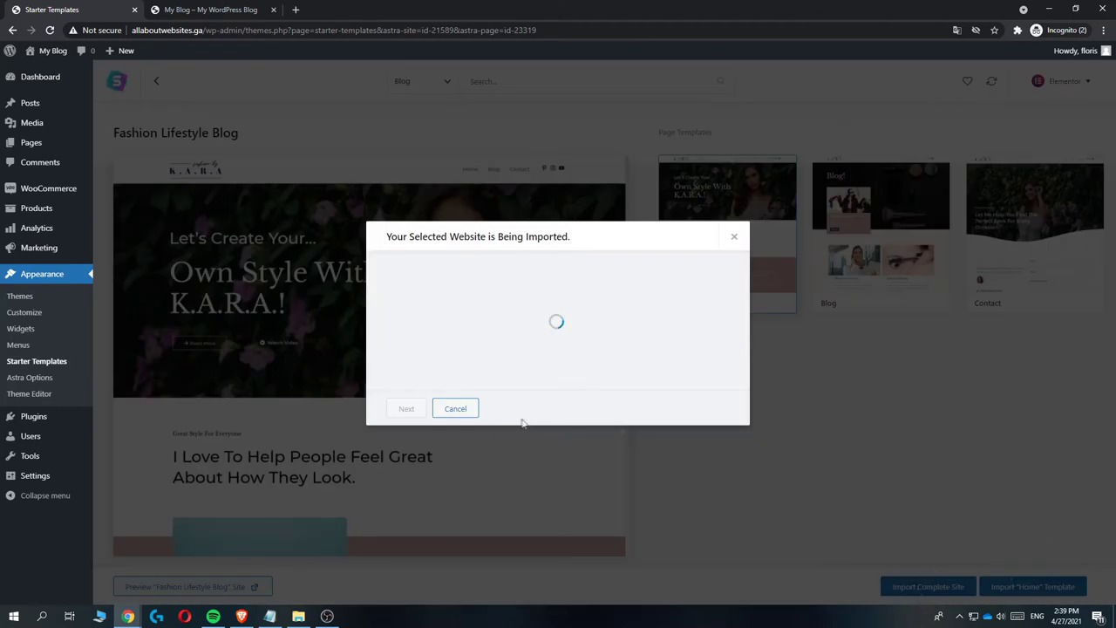
Answer the import questions: Beginner experience level, site built for myself/my company.
{"action": "left_click", "coordinate": [465, 315]}
{"action": "left_click", "coordinate": [484, 335]}
{"action": "left_click", "coordinate": [439, 316]}
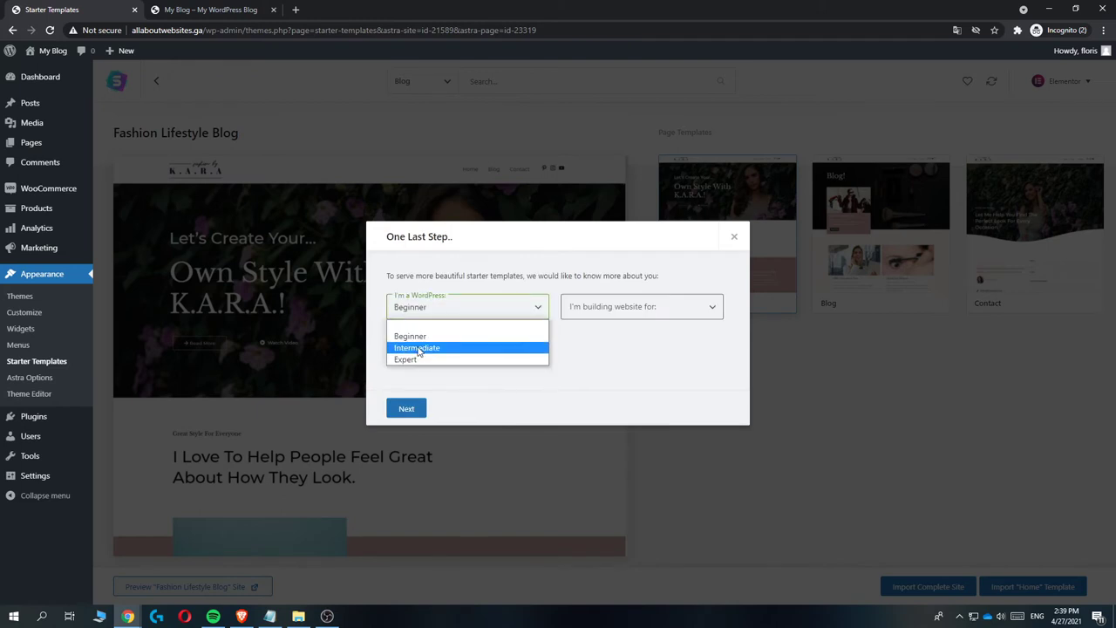
{"action": "left_click", "coordinate": [482, 324]}
{"action": "left_click", "coordinate": [592, 316]}
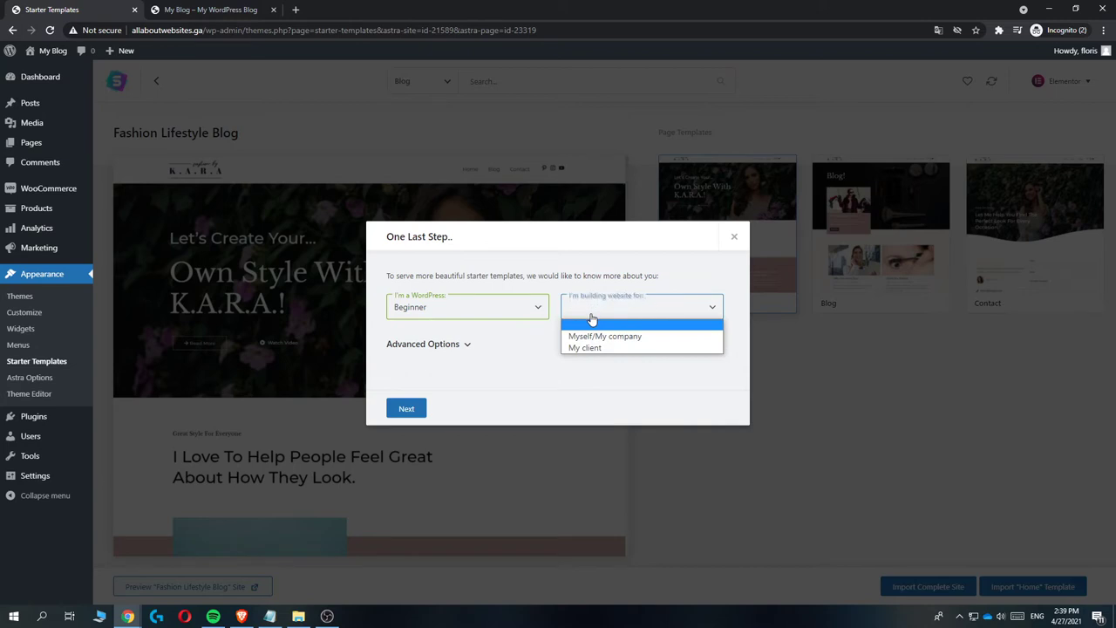
{"action": "left_click", "coordinate": [593, 334]}
{"action": "left_click", "coordinate": [406, 408]}
Fill in the saved first name and e-mail and proceed with the import.
{"action": "left_click", "coordinate": [436, 307]}
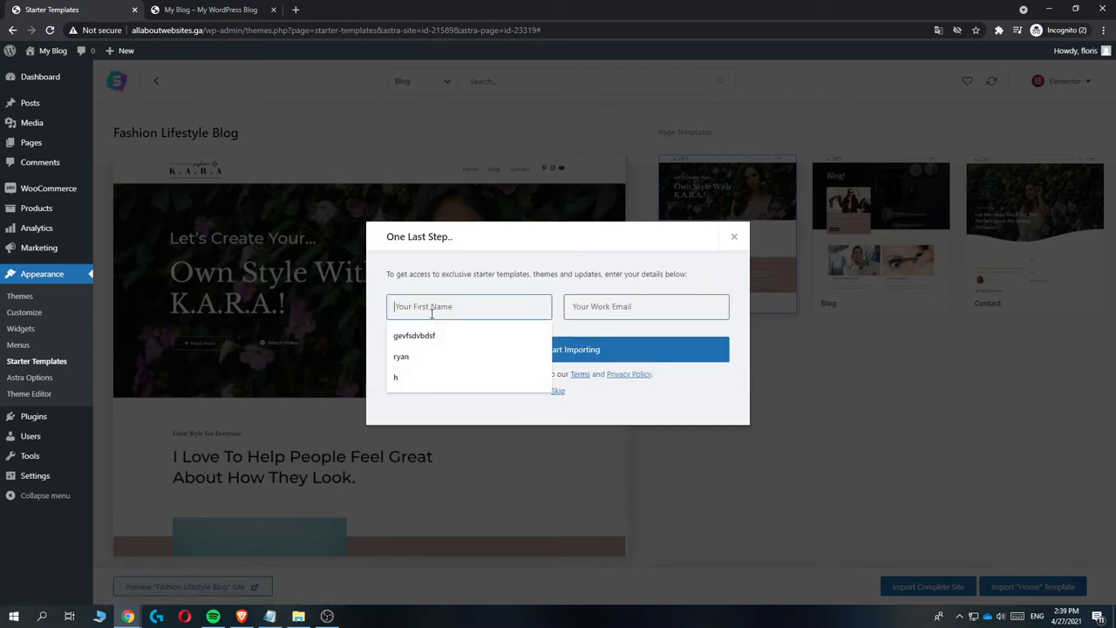
{"action": "left_click", "coordinate": [401, 357]}
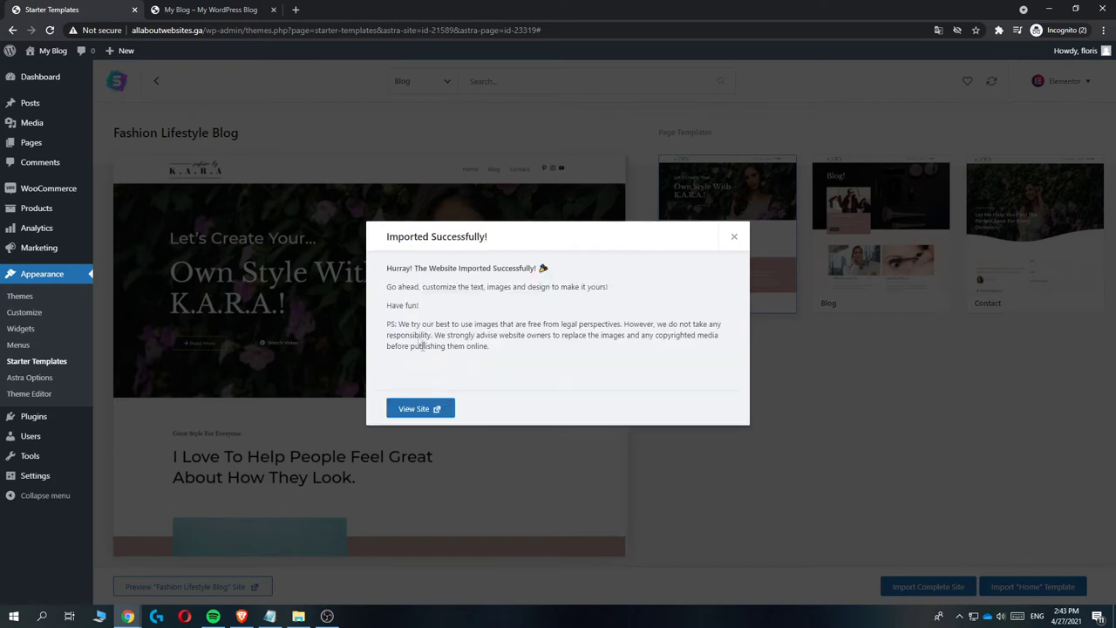
{"action": "left_click_drag", "start_coordinate": [390, 246], "coordinate": [492, 242]}
View the imported K.A.R.A. homepage in a new tab, then return to the admin Dashboard.
{"action": "left_click", "coordinate": [497, 243]}
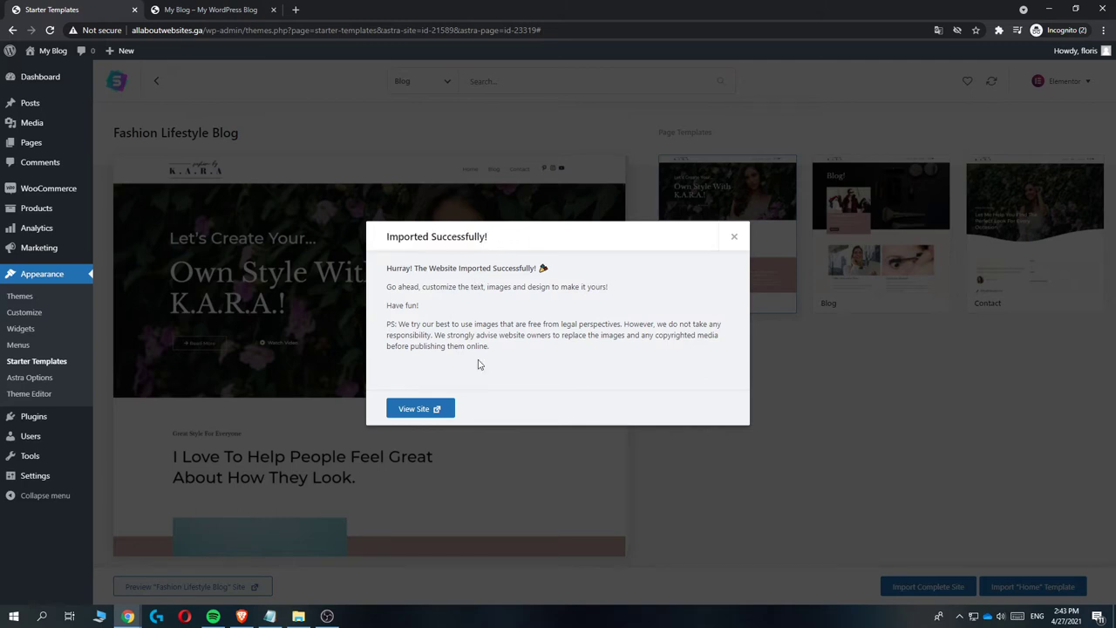
{"action": "left_click", "coordinate": [427, 411]}
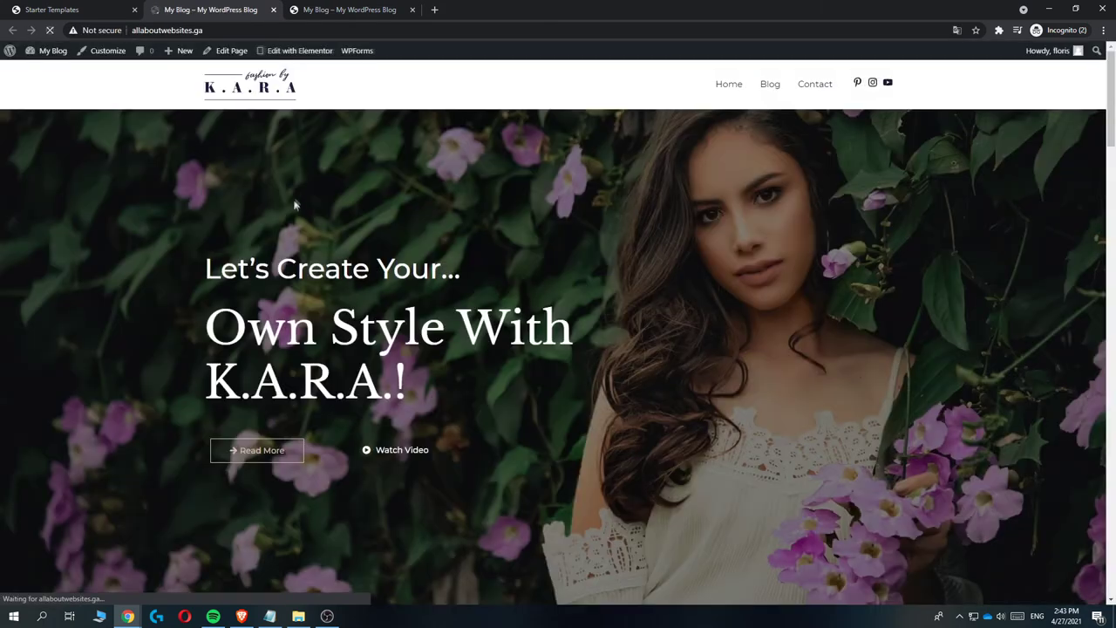
{"action": "scroll", "coordinate": [321, 282], "scroll_direction": "down", "scroll_amount": 20}
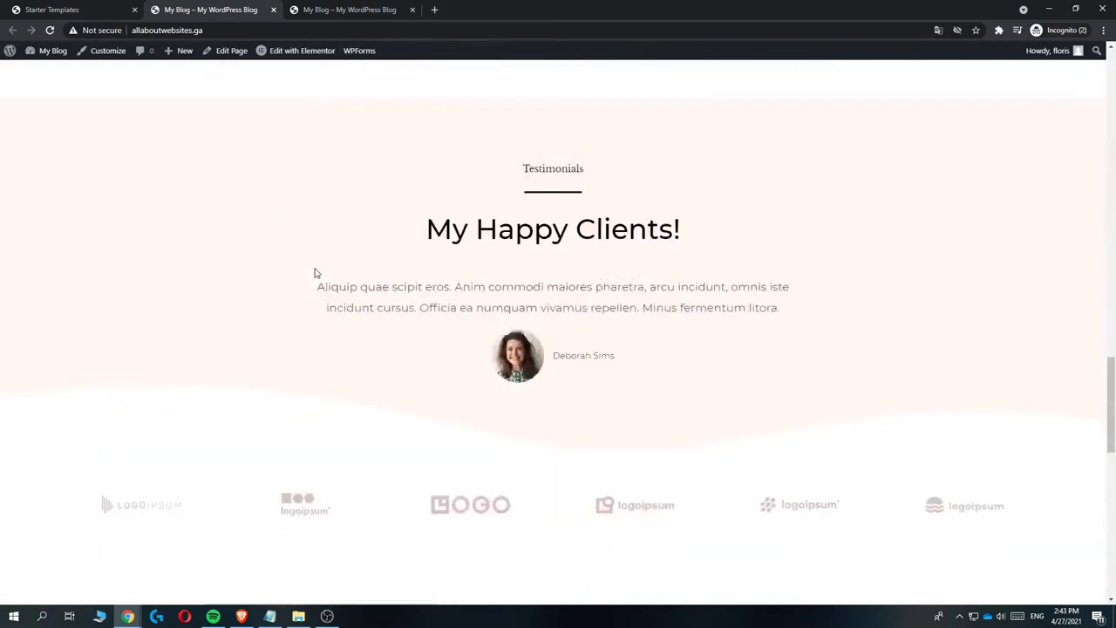
{"action": "scroll", "coordinate": [311, 270], "scroll_direction": "up", "scroll_amount": 20}
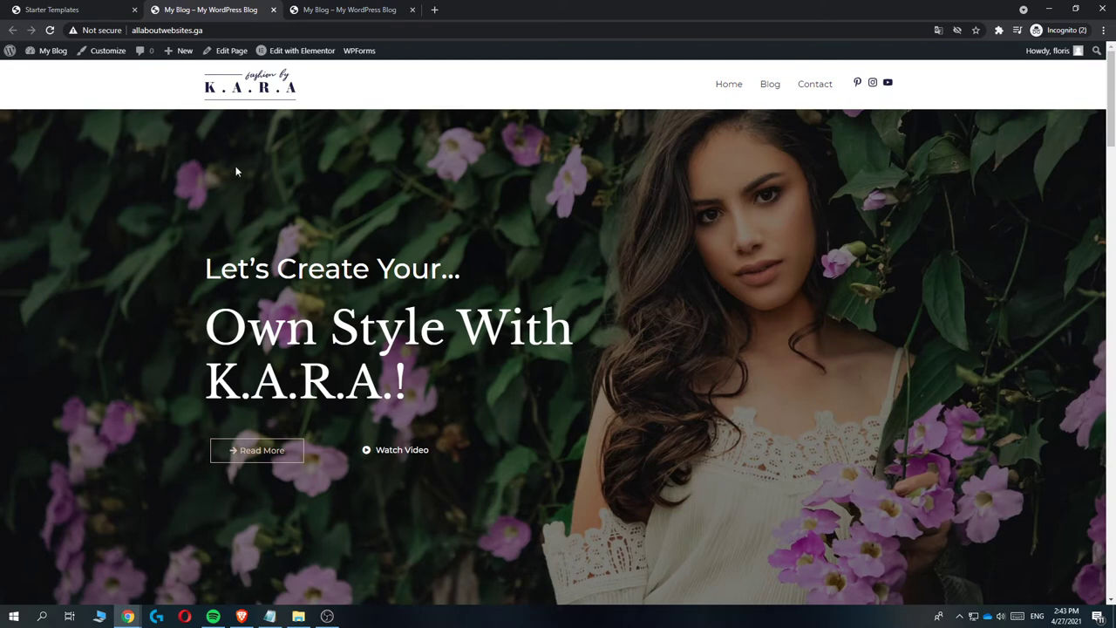
{"action": "mouse_move", "coordinate": [49, 59]}
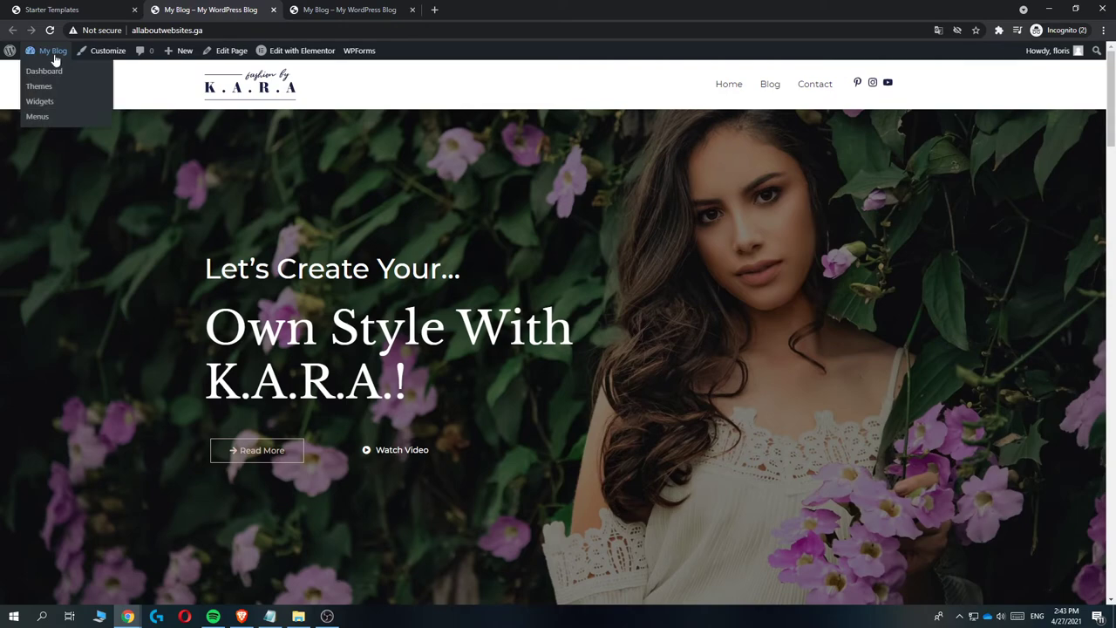
{"action": "left_click", "coordinate": [44, 73]}
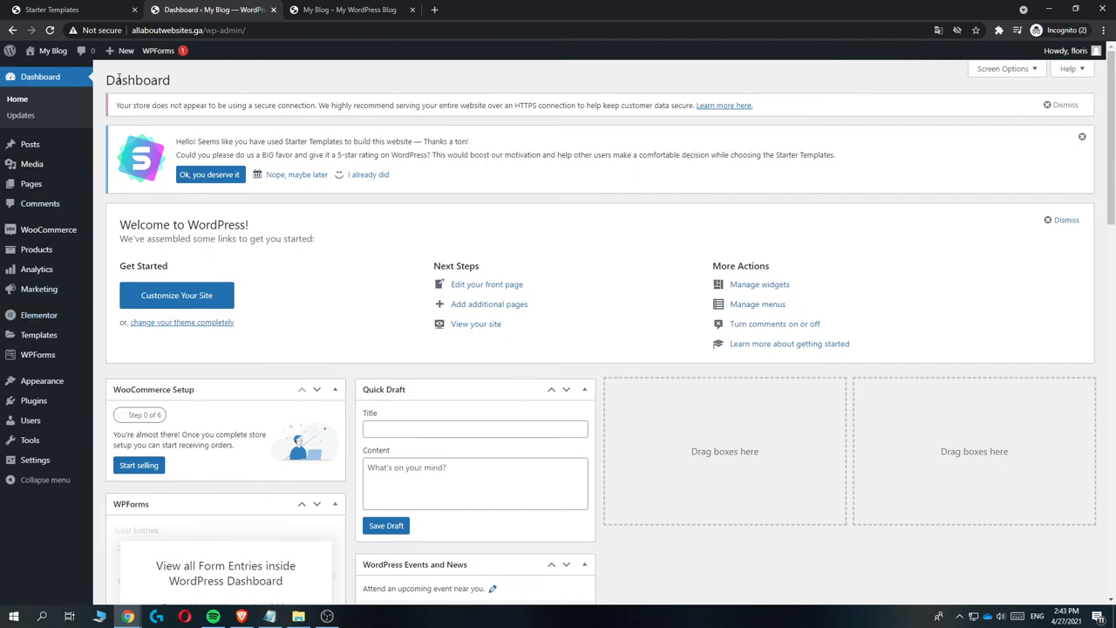
In General Settings, set Site Title 'Allaboutwebsites' and Tagline 'Everything about websites'.
{"action": "mouse_move", "coordinate": [39, 451]}
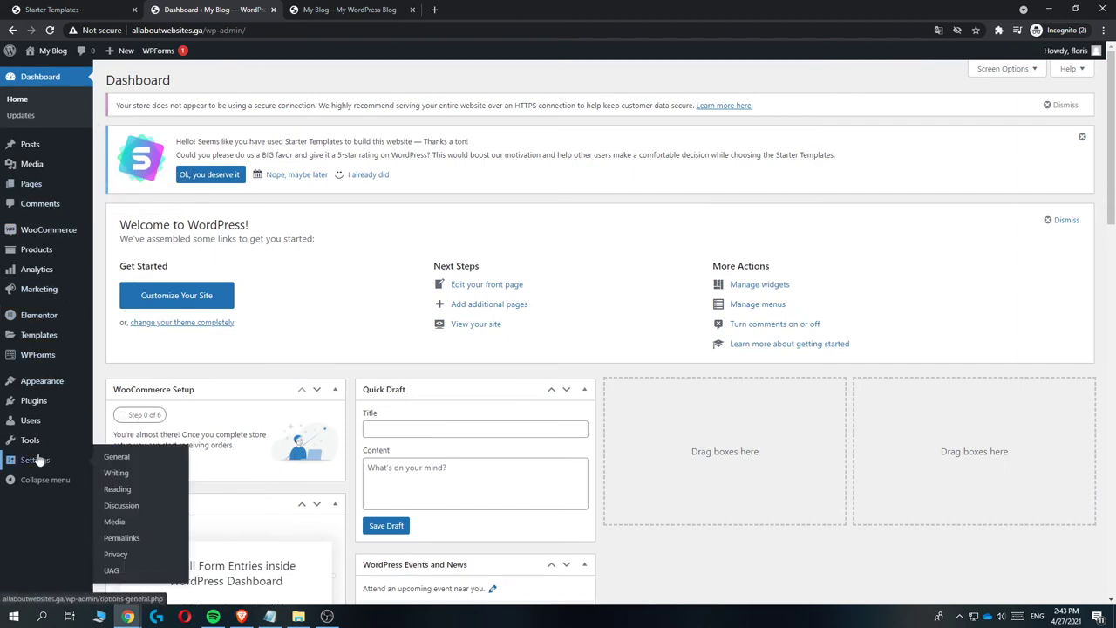
{"action": "left_click", "coordinate": [113, 458]}
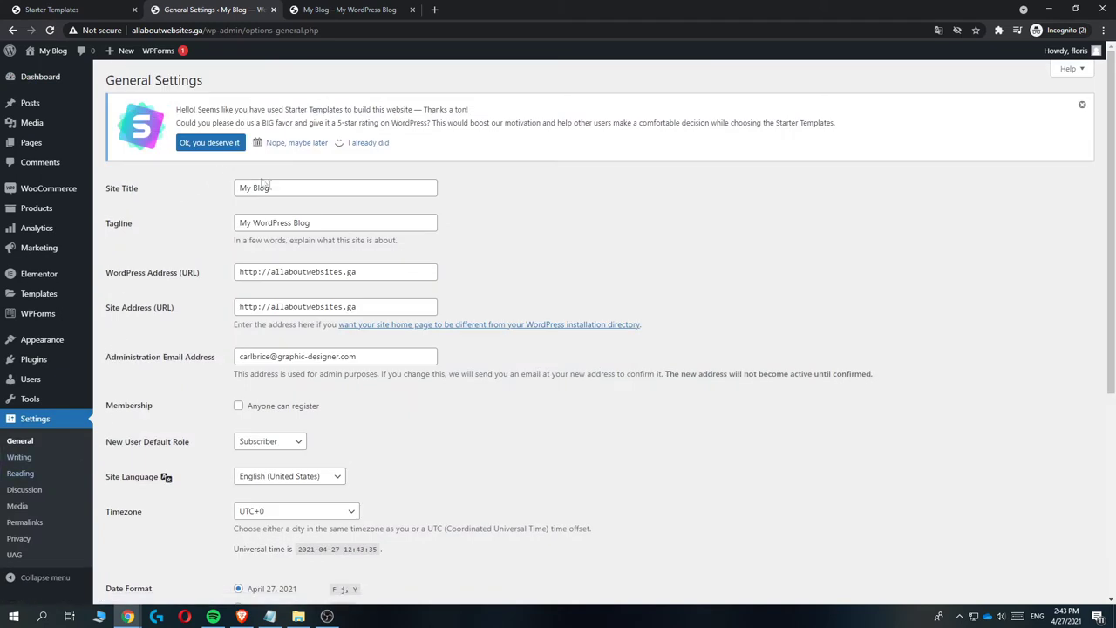
{"action": "left_click_drag", "start_coordinate": [280, 188], "coordinate": [229, 197]}
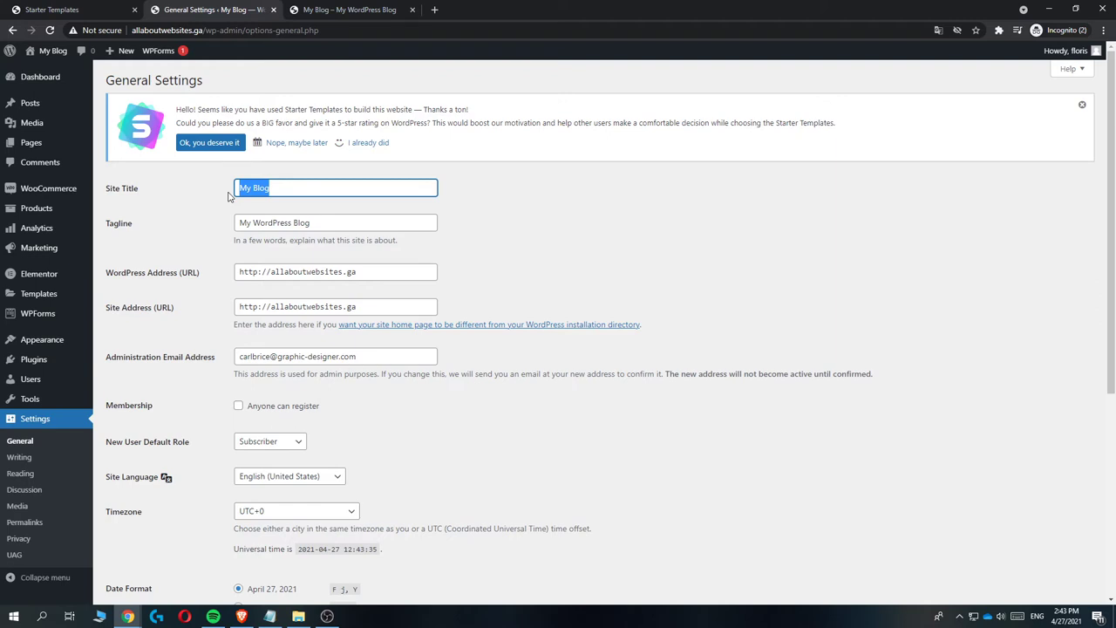
{"action": "type", "text": "Allab"}
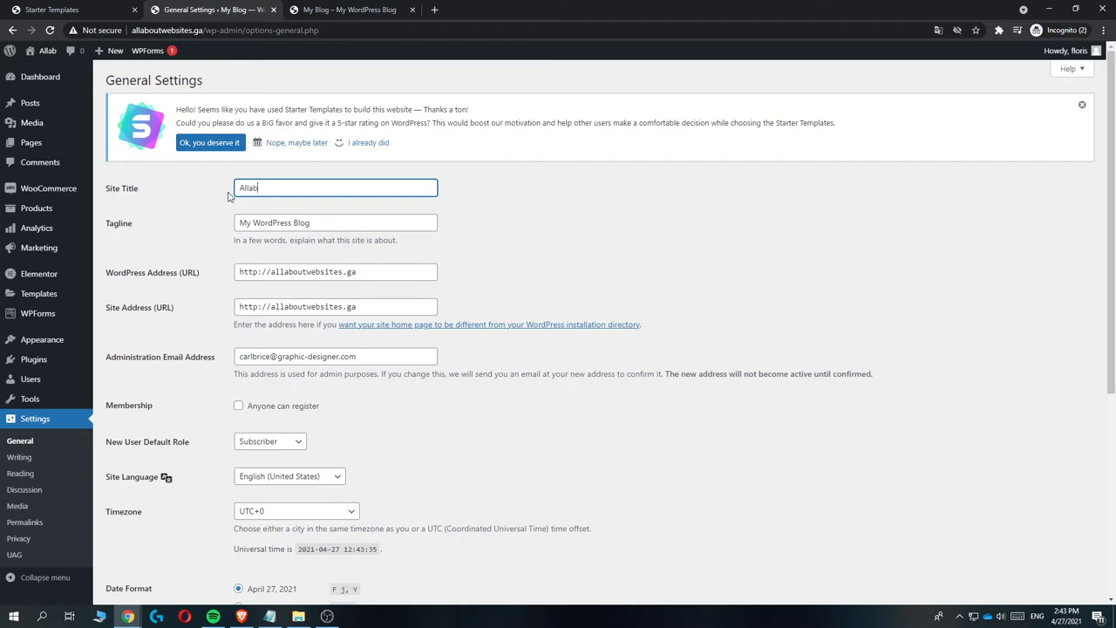
{"action": "type", "text": "outwebs"}
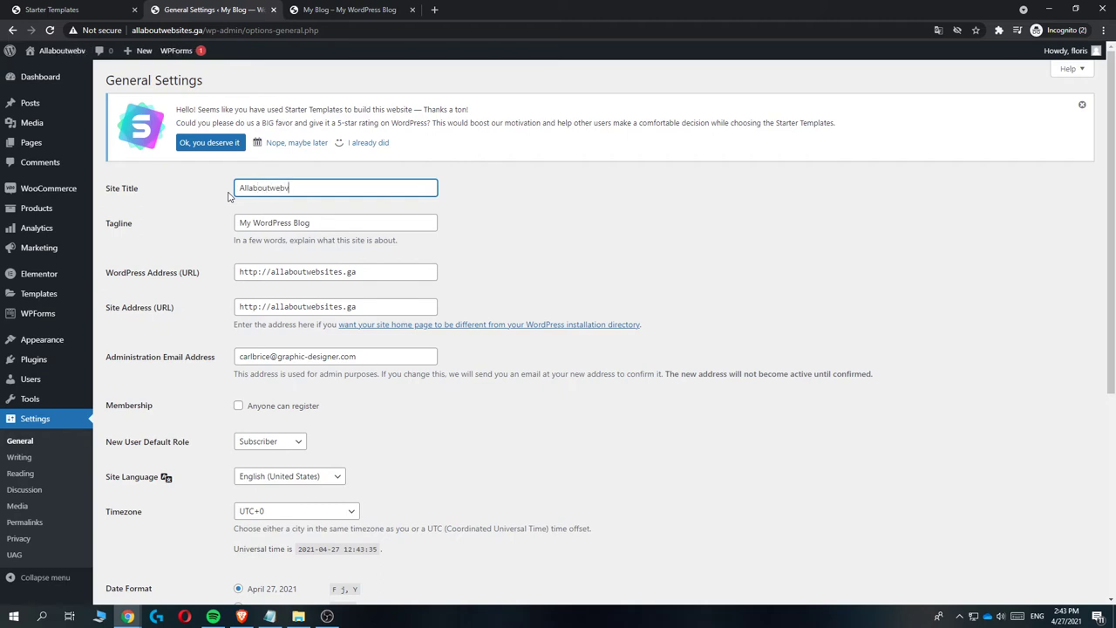
{"action": "type", "text": "ites"}
{"action": "left_click_drag", "start_coordinate": [319, 223], "coordinate": [221, 228]}
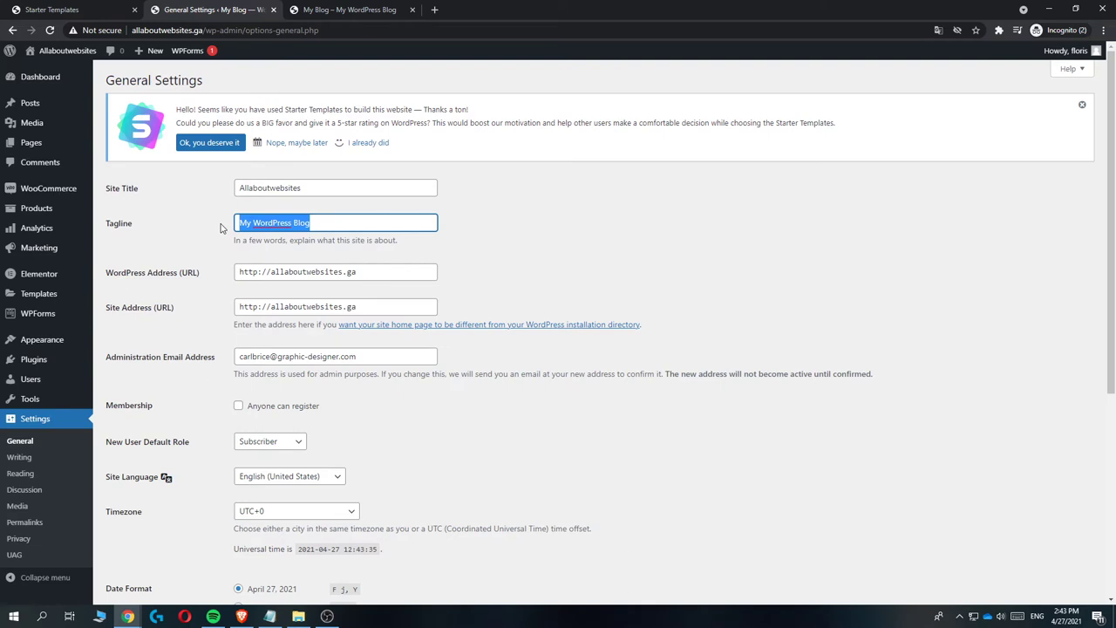
{"action": "type", "text": "Eev"}
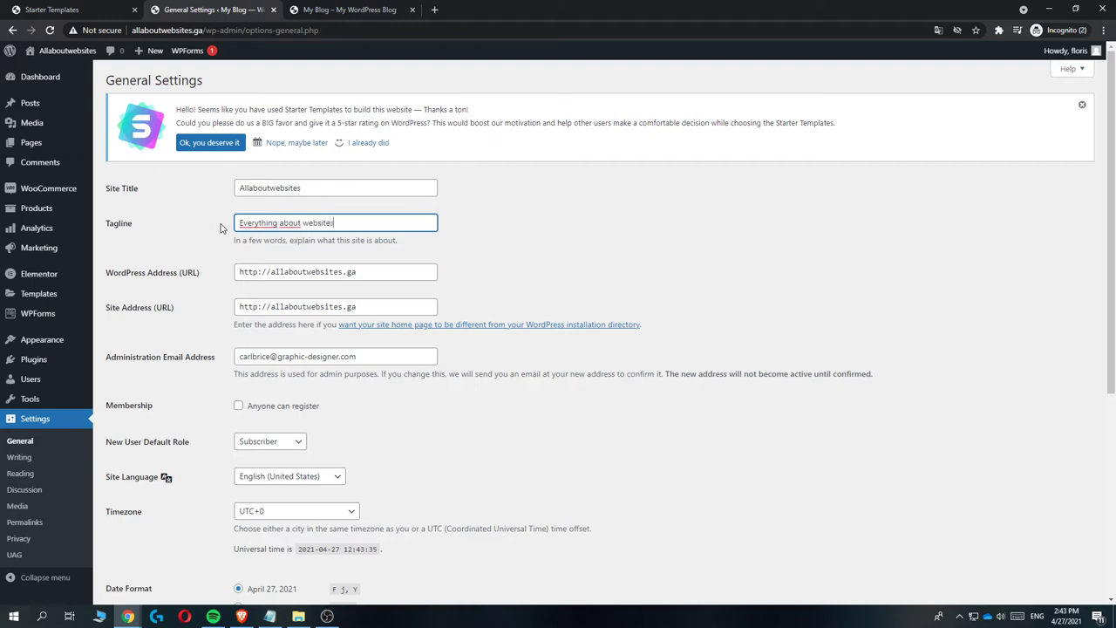
Tick Membership 'Anyone can register' and save the general settings.
{"action": "scroll", "coordinate": [249, 207], "scroll_direction": "down", "scroll_amount": 3}
{"action": "scroll", "coordinate": [256, 201], "scroll_direction": "up", "scroll_amount": 1}
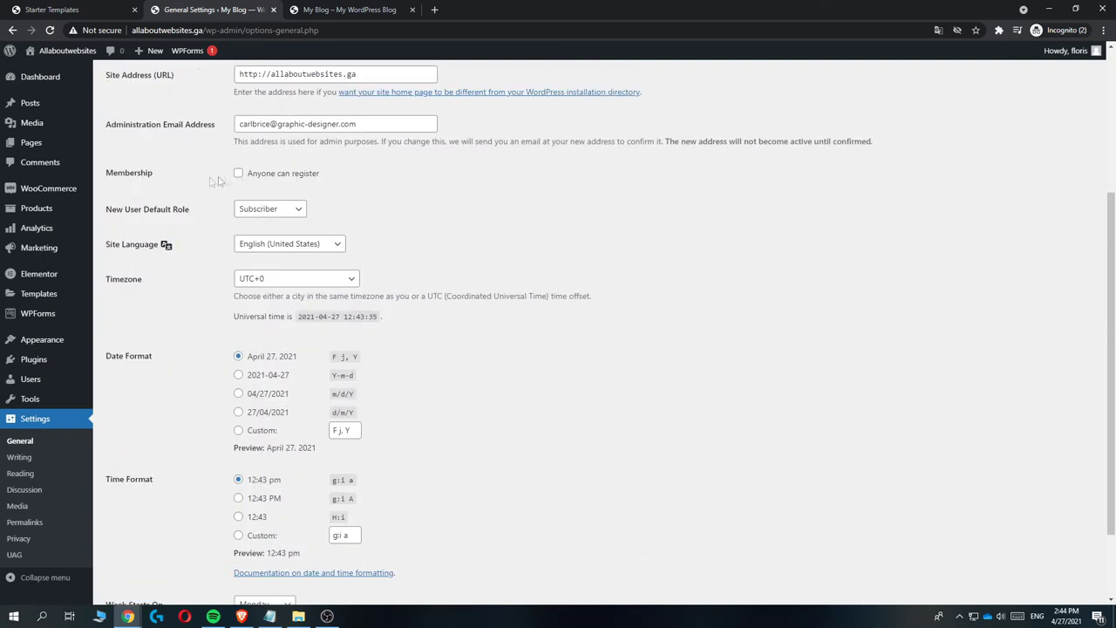
{"action": "left_click", "coordinate": [238, 173]}
{"action": "scroll", "coordinate": [279, 199], "scroll_direction": "down", "scroll_amount": 2}
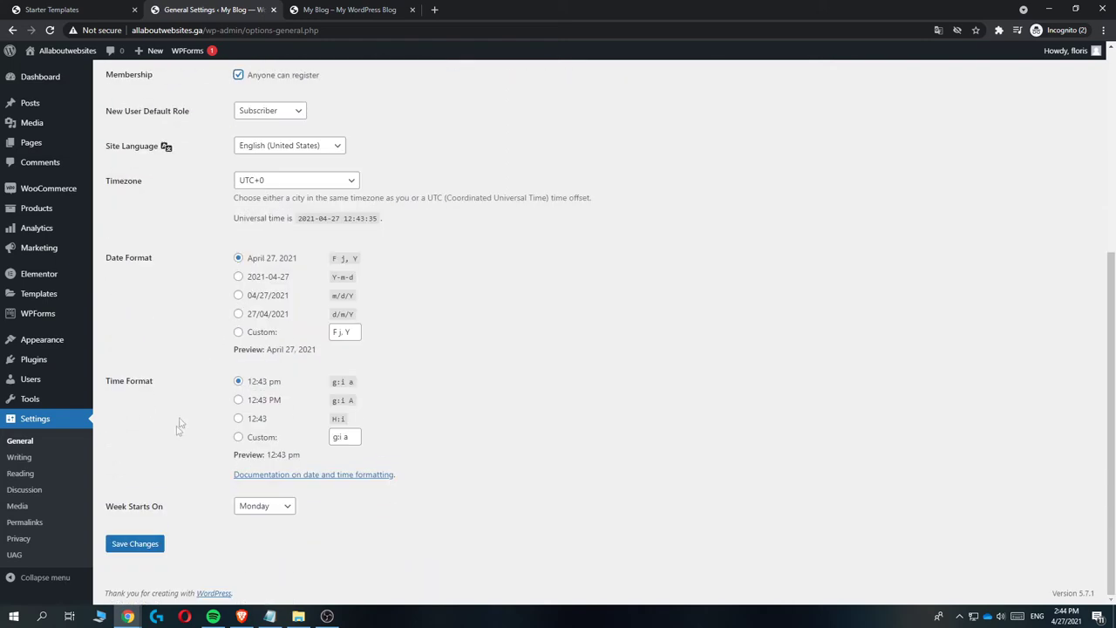
{"action": "left_click", "coordinate": [150, 542]}
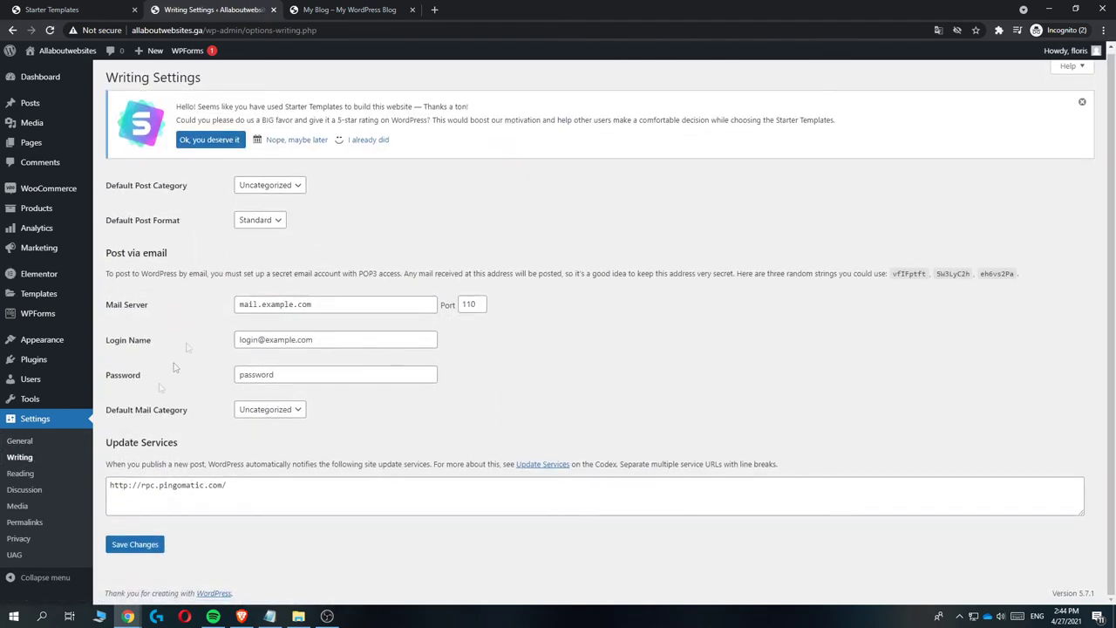
In Reading Settings, keep Home as static homepage, set Blog as posts page, and save.
{"action": "left_click", "coordinate": [21, 474]}
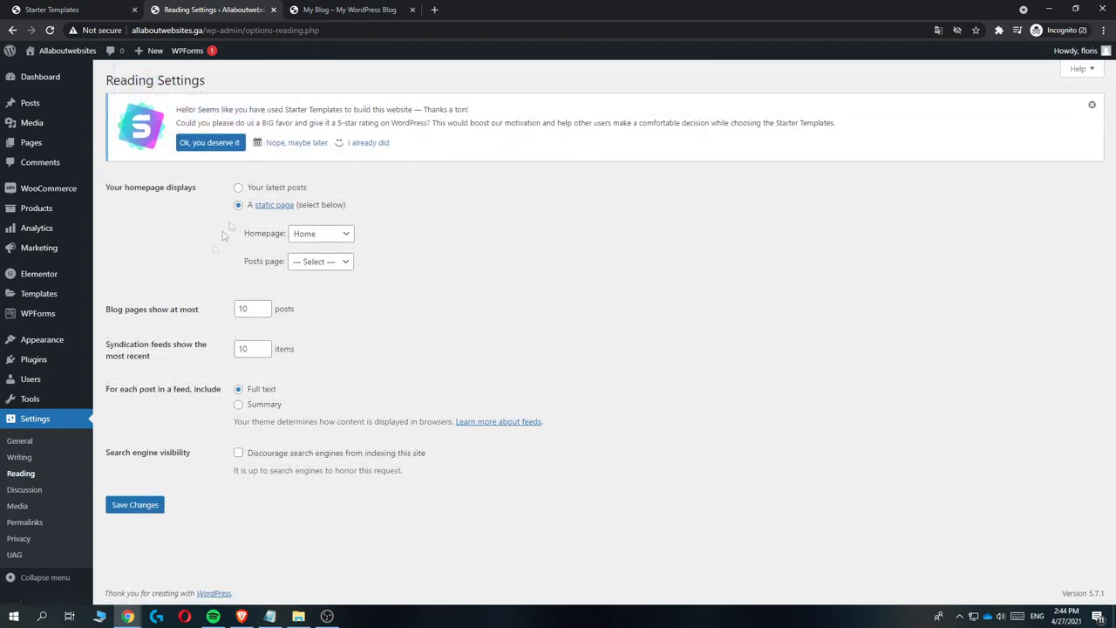
{"action": "left_click_drag", "start_coordinate": [123, 192], "coordinate": [183, 191]}
{"action": "left_click", "coordinate": [189, 221]}
{"action": "left_click", "coordinate": [315, 236]}
{"action": "left_click", "coordinate": [318, 235]}
{"action": "left_click", "coordinate": [299, 262]}
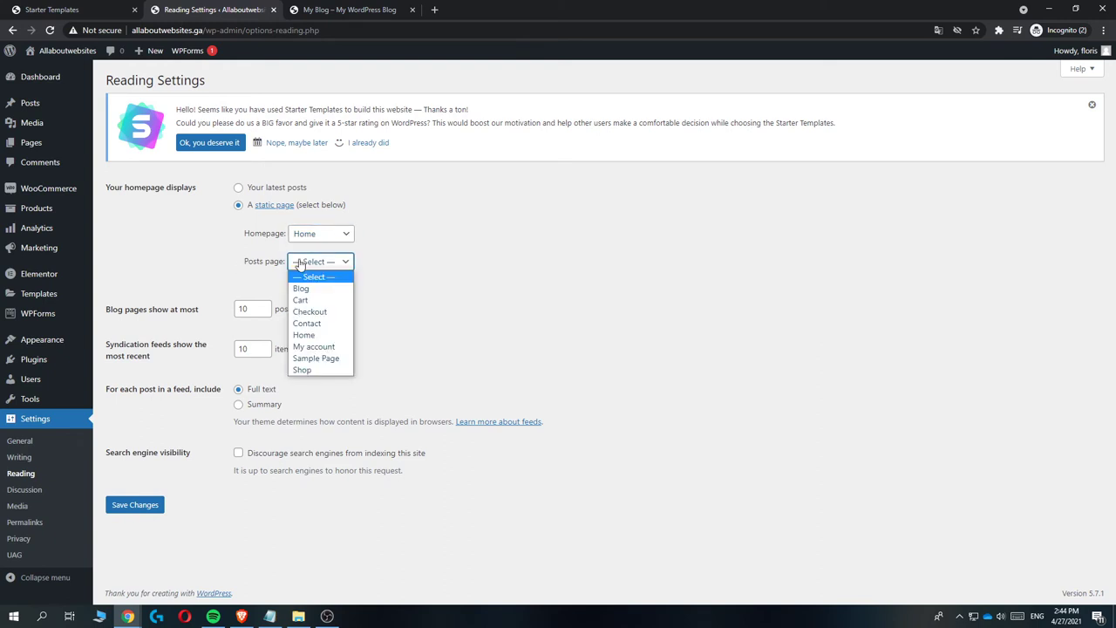
{"action": "left_click", "coordinate": [305, 288]}
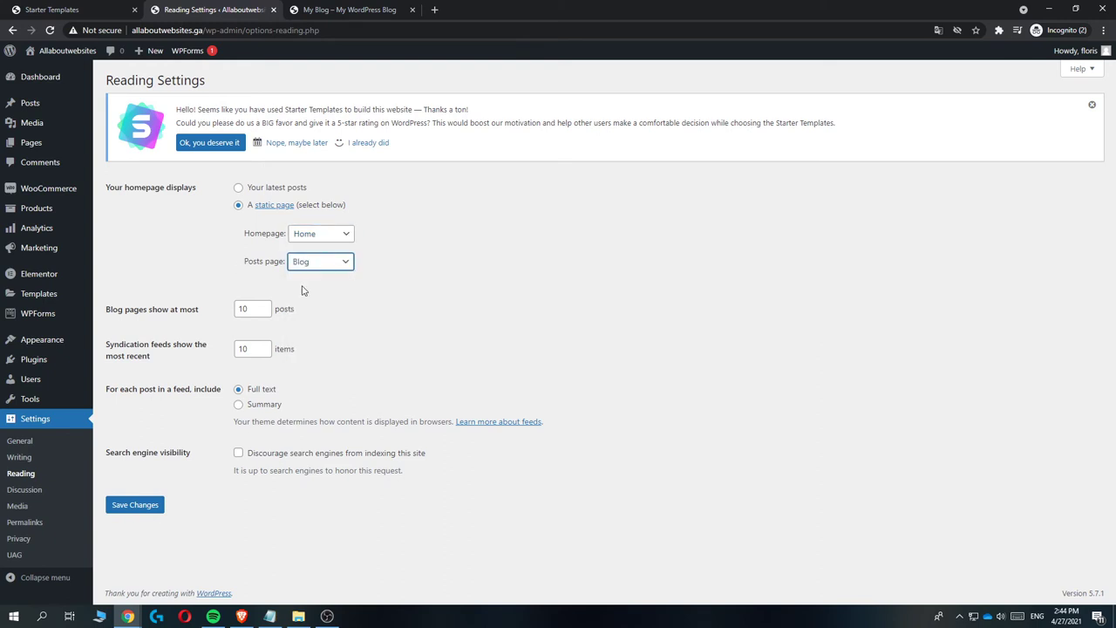
{"action": "left_click", "coordinate": [153, 508]}
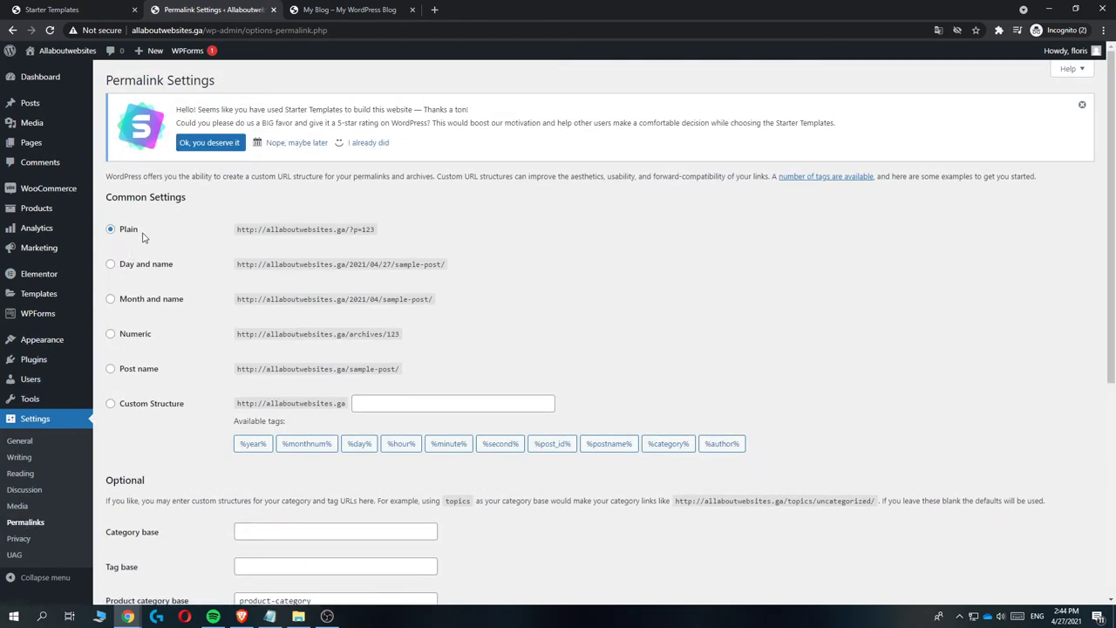
Select the Post name (/%postname%/) permalink structure and save the permalink settings.
{"action": "left_click_drag", "start_coordinate": [381, 236], "coordinate": [347, 232]}
{"action": "left_click", "coordinate": [129, 373]}
{"action": "left_click_drag", "start_coordinate": [412, 373], "coordinate": [276, 383]}
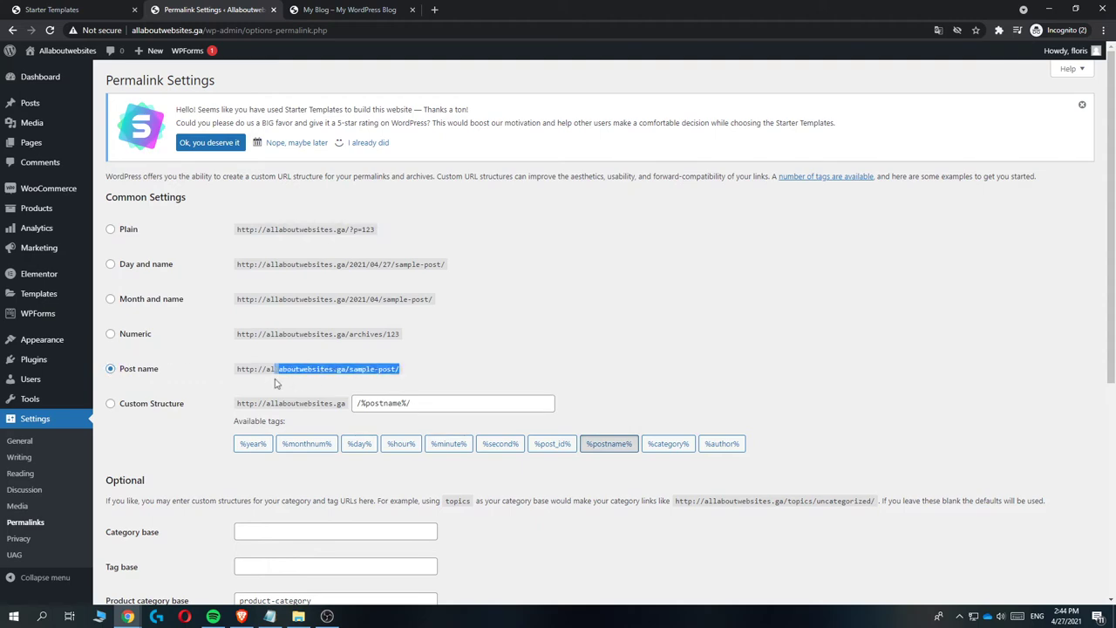
{"action": "left_click", "coordinate": [157, 377]}
{"action": "scroll", "coordinate": [174, 373], "scroll_direction": "down", "scroll_amount": 4}
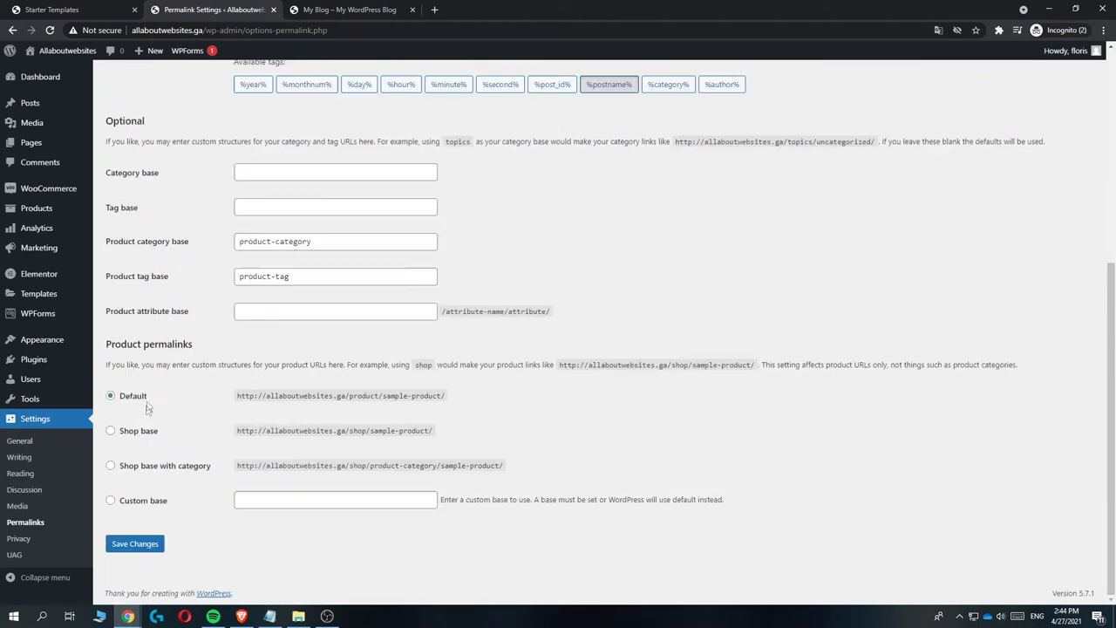
{"action": "left_click", "coordinate": [145, 545]}
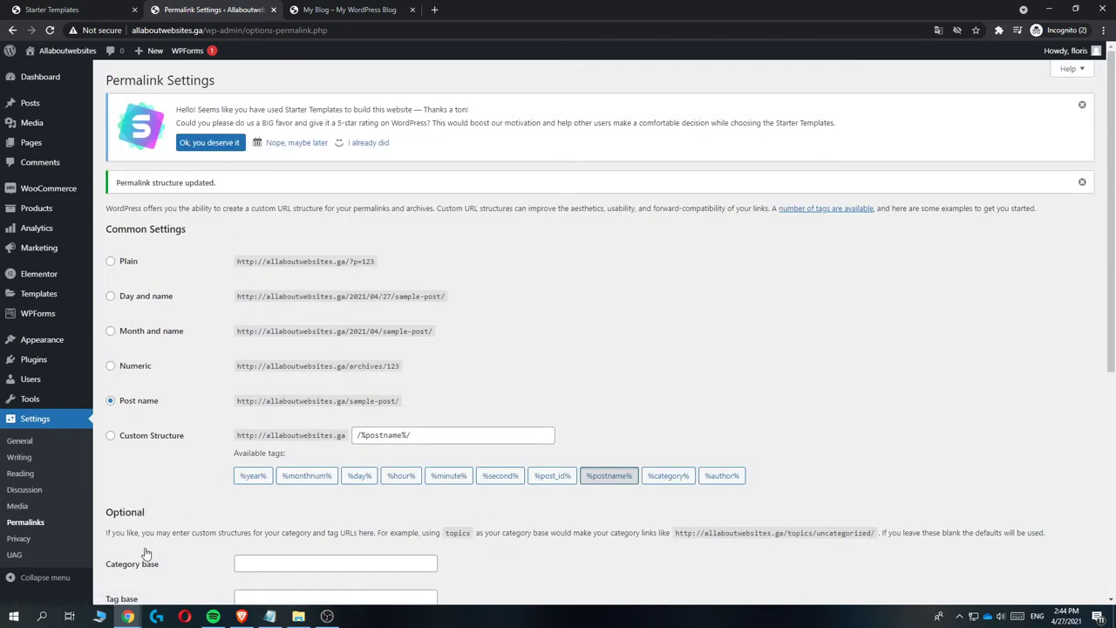
{"action": "mouse_move", "coordinate": [42, 251]}
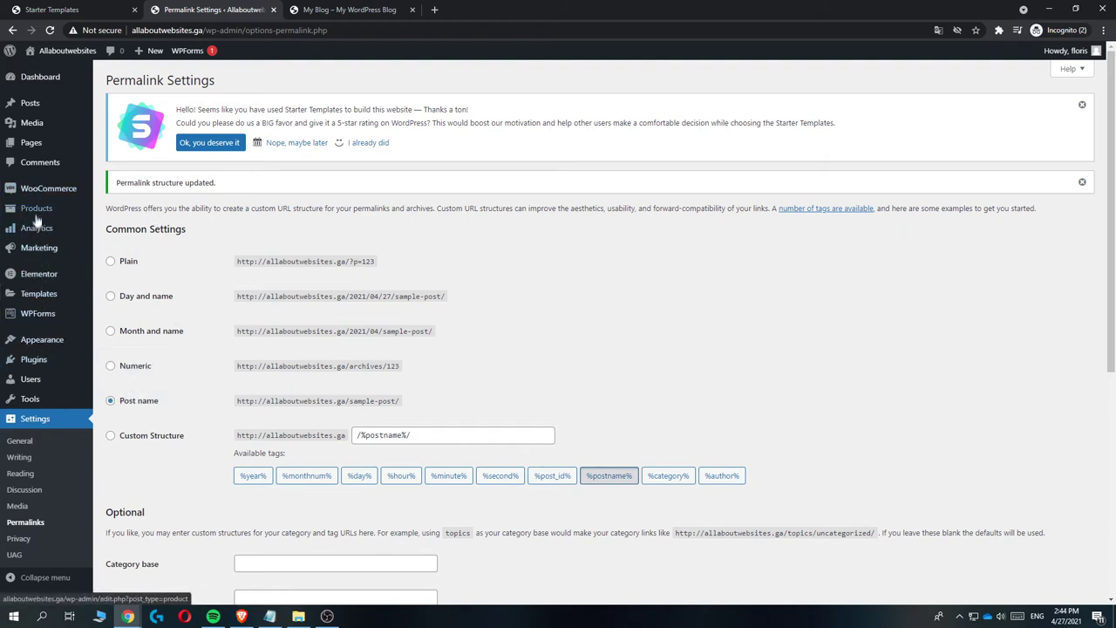
{"action": "mouse_move", "coordinate": [32, 149]}
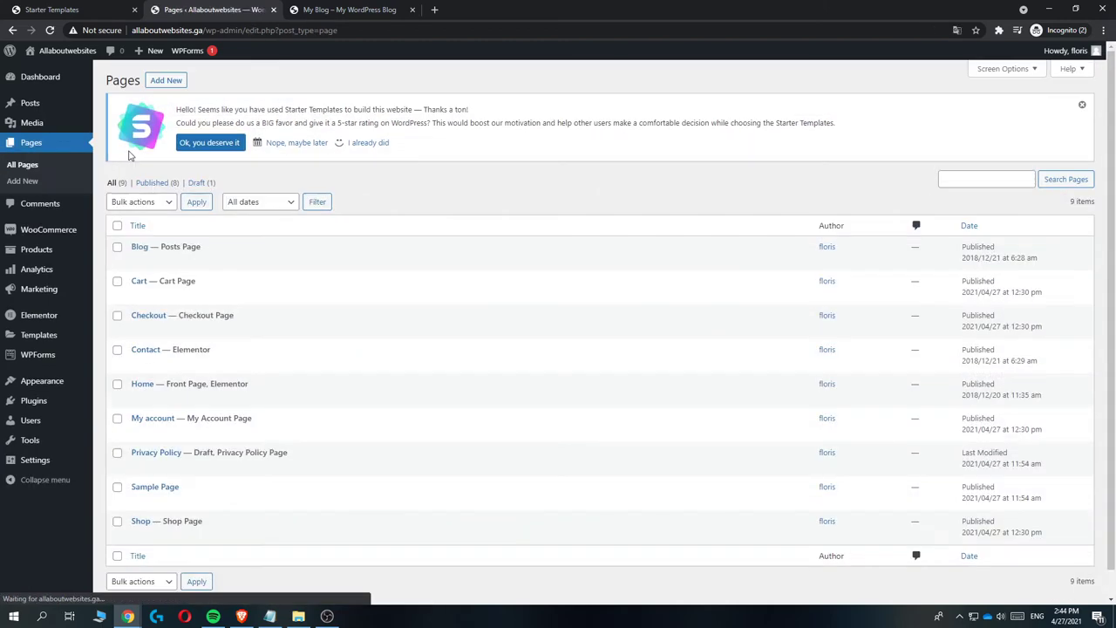
From the Pages list, open the Home page with 'Edit with Elementor'.
{"action": "scroll", "coordinate": [149, 340], "scroll_direction": "down", "scroll_amount": 1}
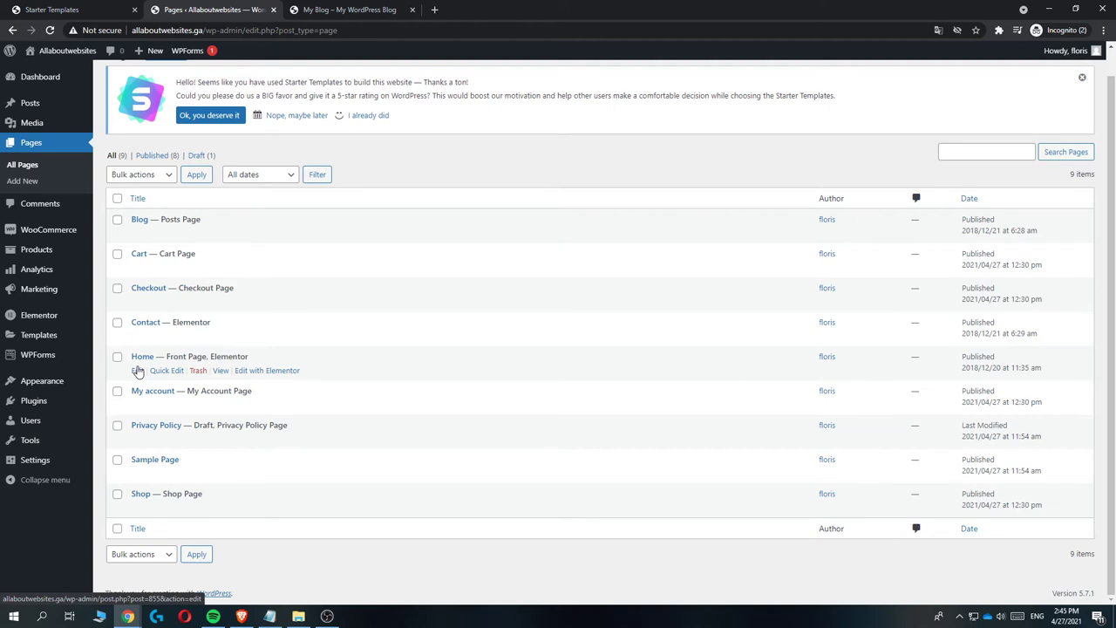
{"action": "left_click", "coordinate": [269, 371]}
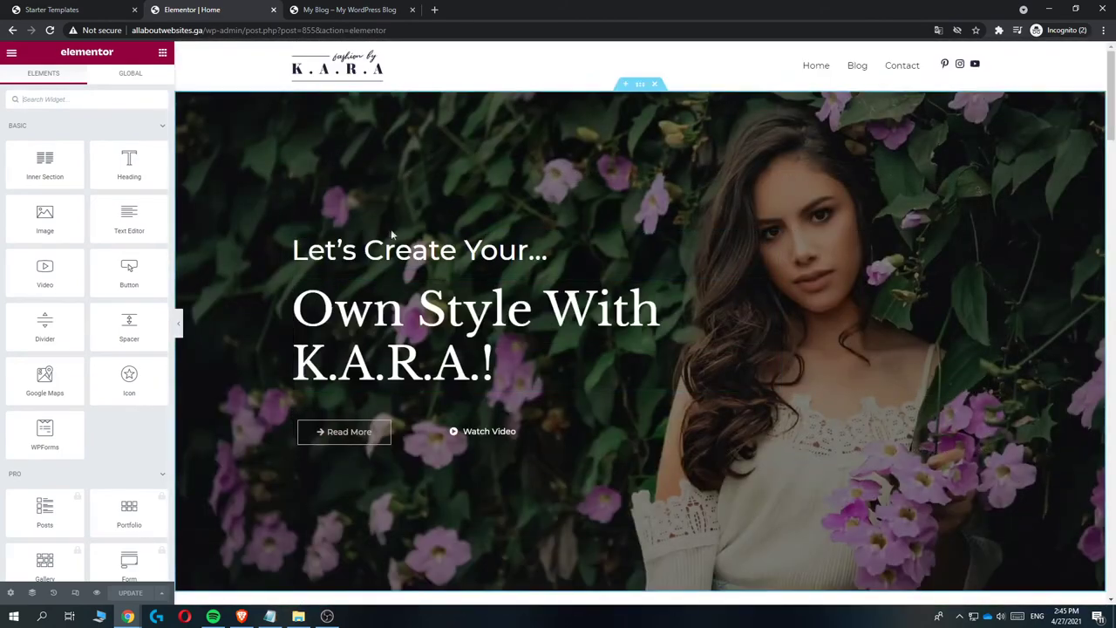
Retitle the hero headings 'Learn Everything About Websits' and 'AllAboutWebsites'.
{"action": "left_click", "coordinate": [392, 249]}
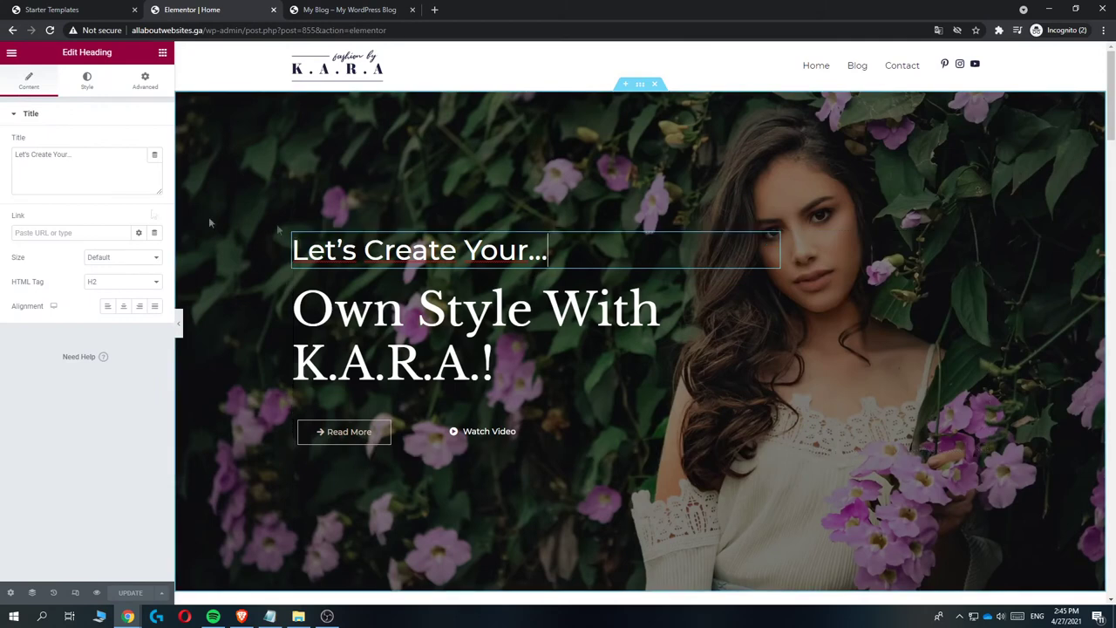
{"action": "triple_click", "coordinate": [84, 153]}
{"action": "type", "text": "Lear"}
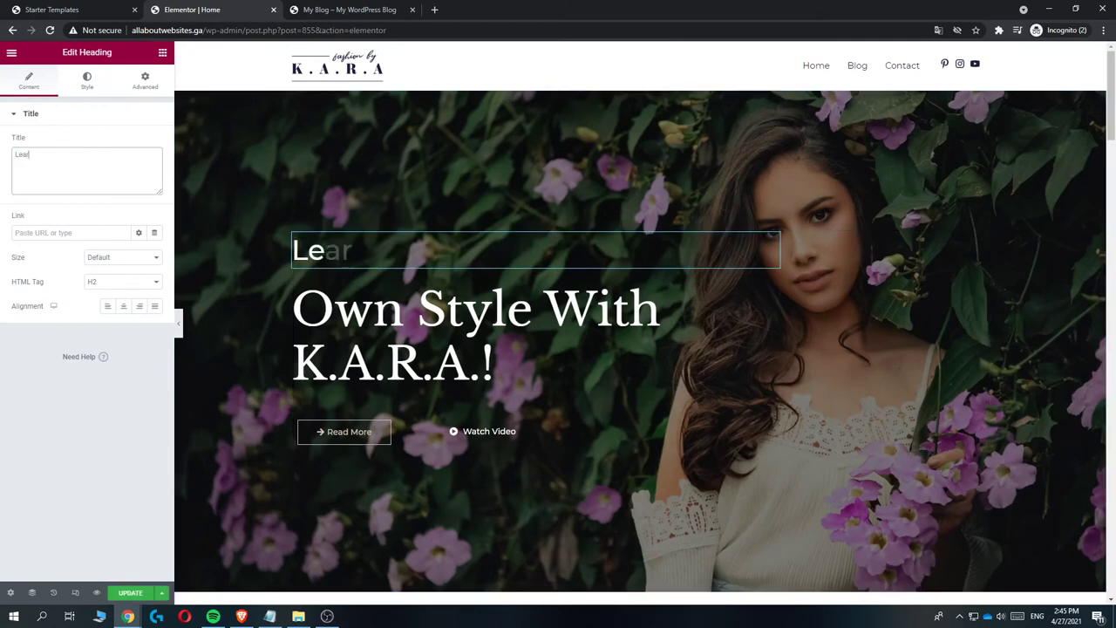
{"action": "type", "text": "n Everything"}
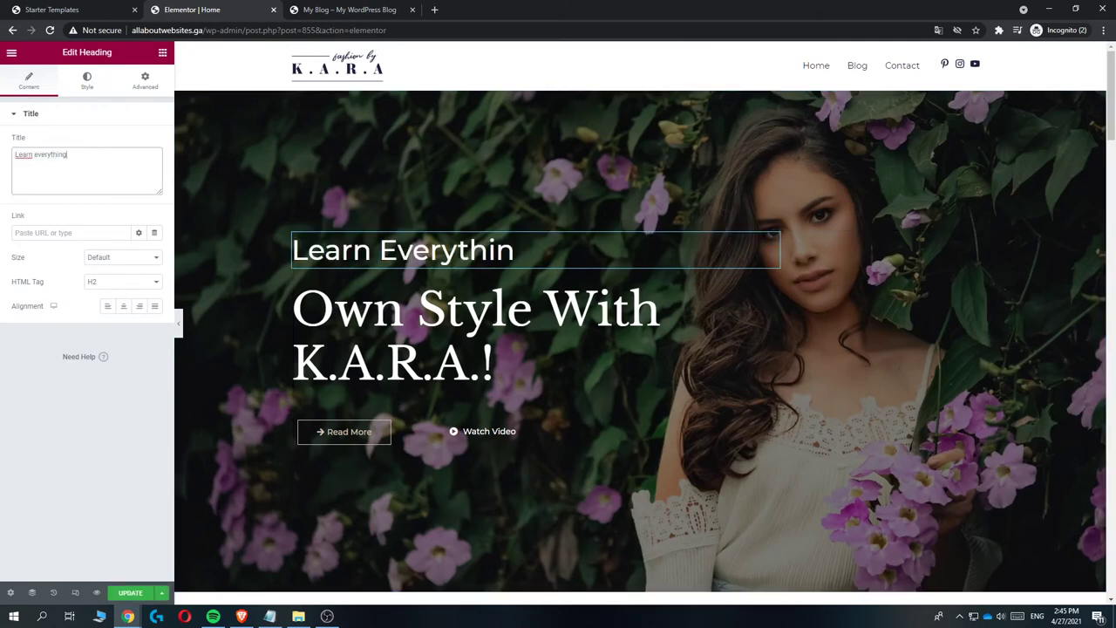
{"action": "type", "text": " about wev"}
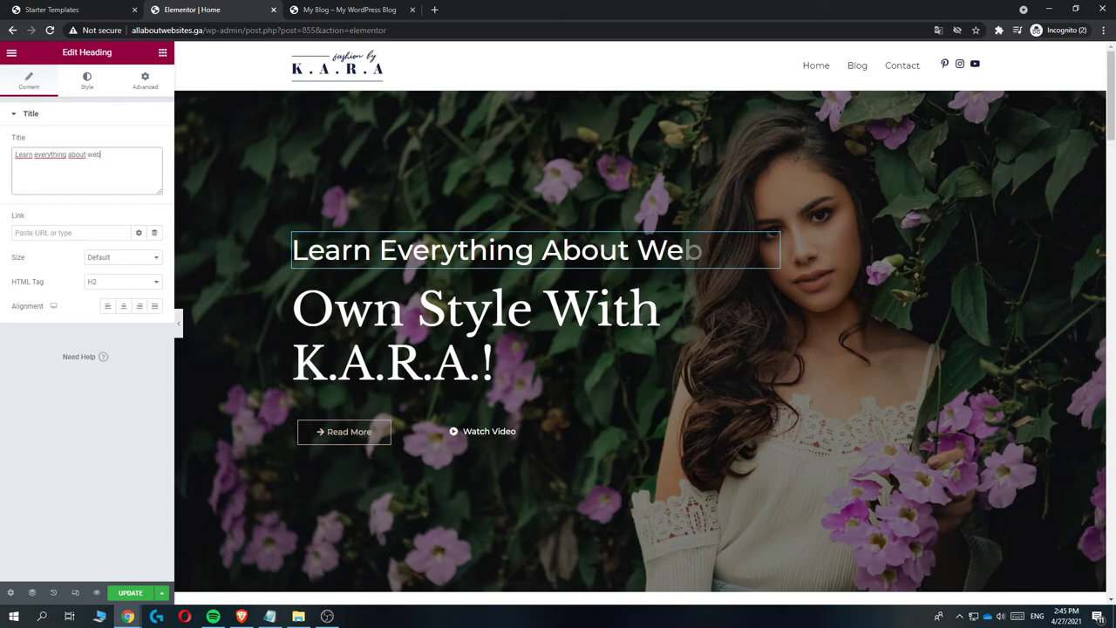
{"action": "type", "text": "sits"}
{"action": "left_click", "coordinate": [494, 362]}
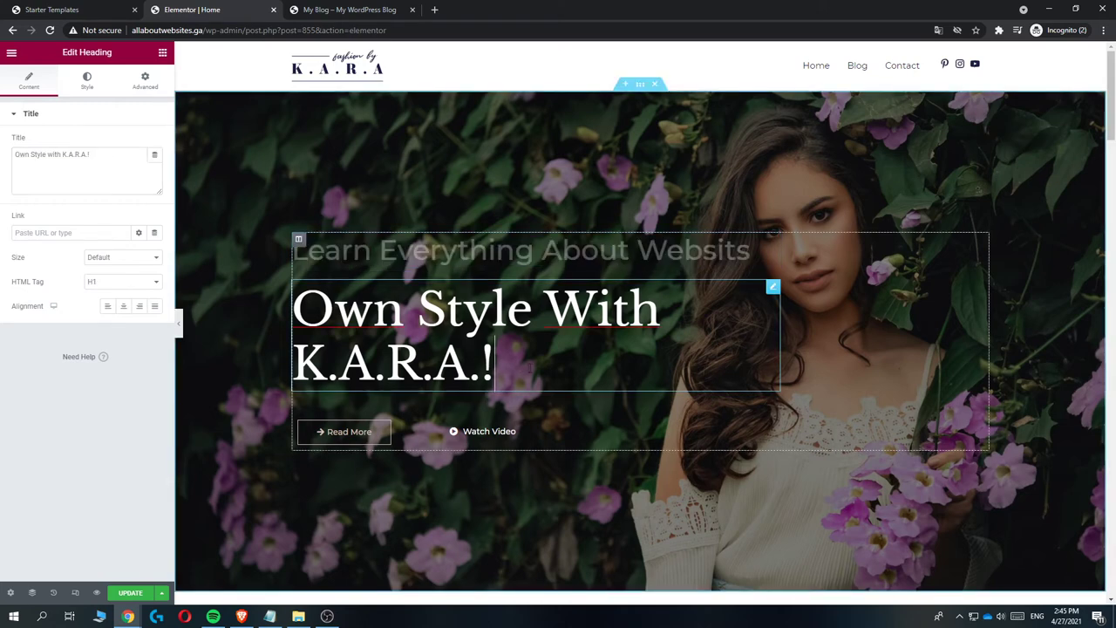
{"action": "triple_click", "coordinate": [114, 159]}
{"action": "type", "text": "Al"}
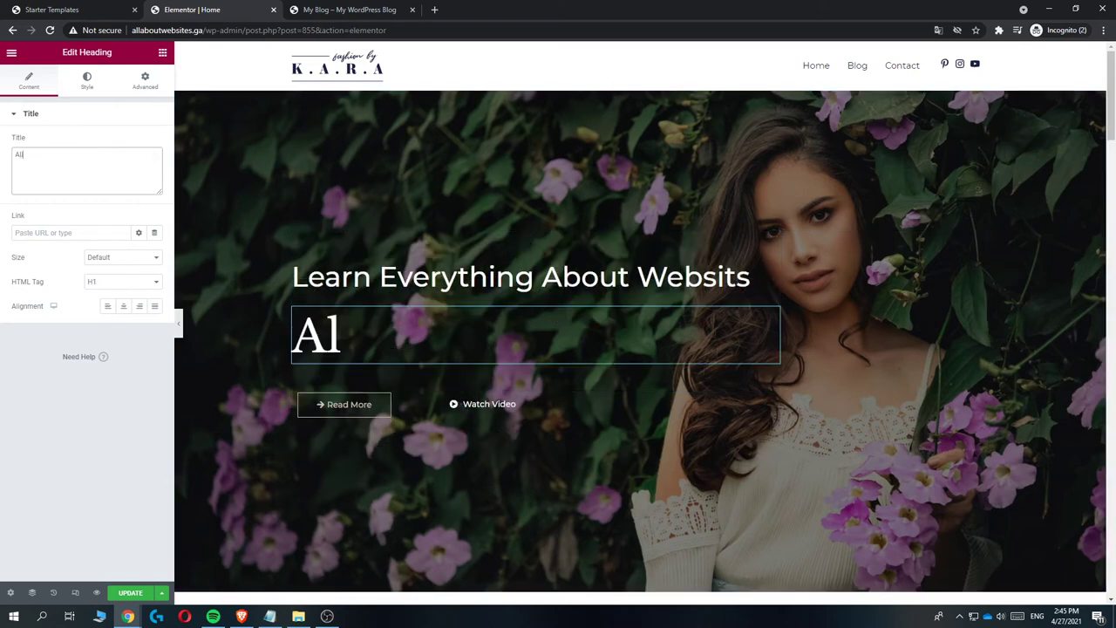
{"action": "type", "text": "lAbout"}
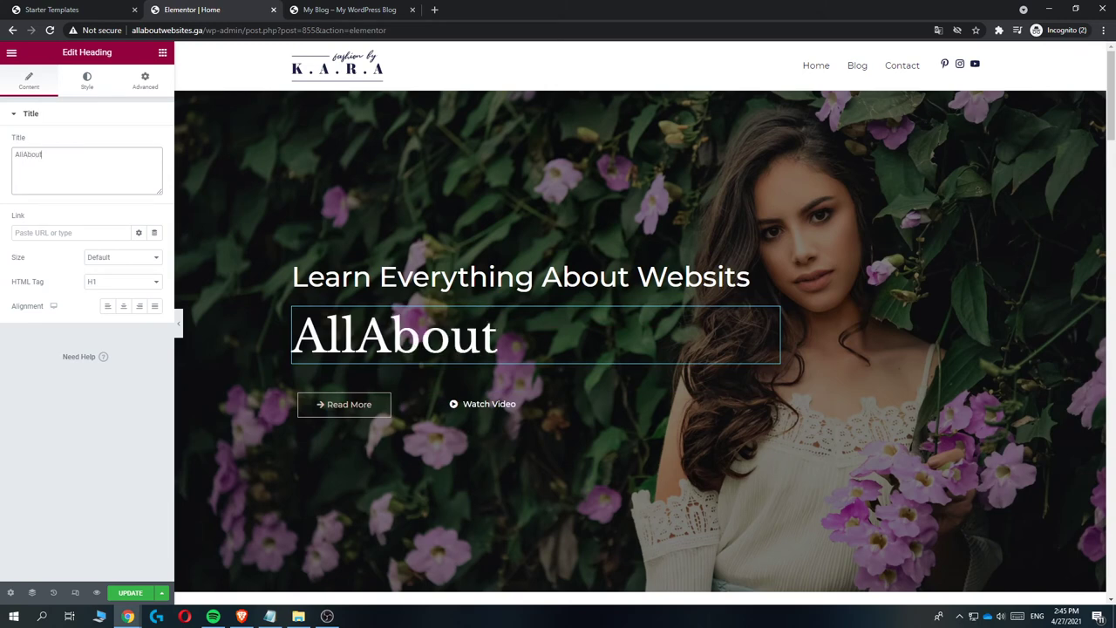
{"action": "type", "text": "Websites"}
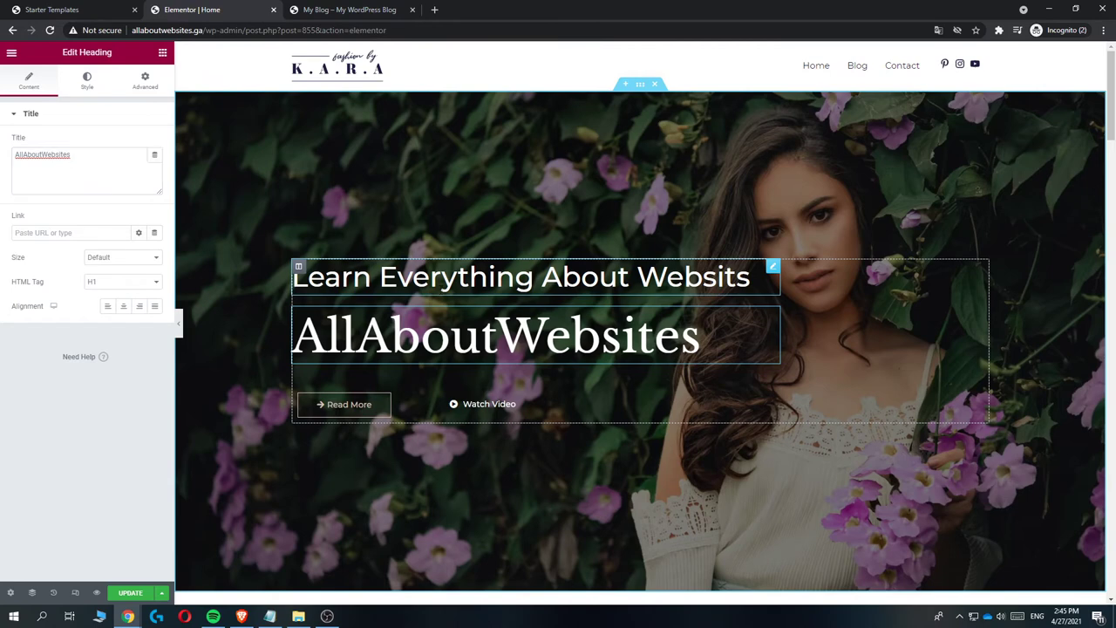
{"action": "left_click", "coordinate": [748, 277]}
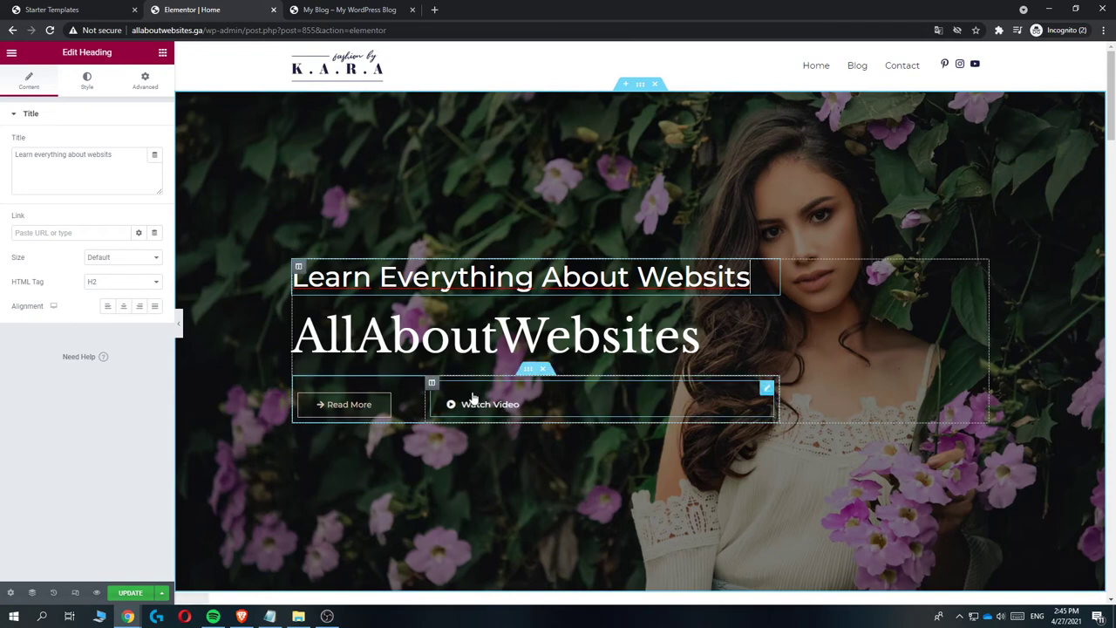
{"action": "scroll", "coordinate": [334, 421], "scroll_direction": "down", "scroll_amount": 1}
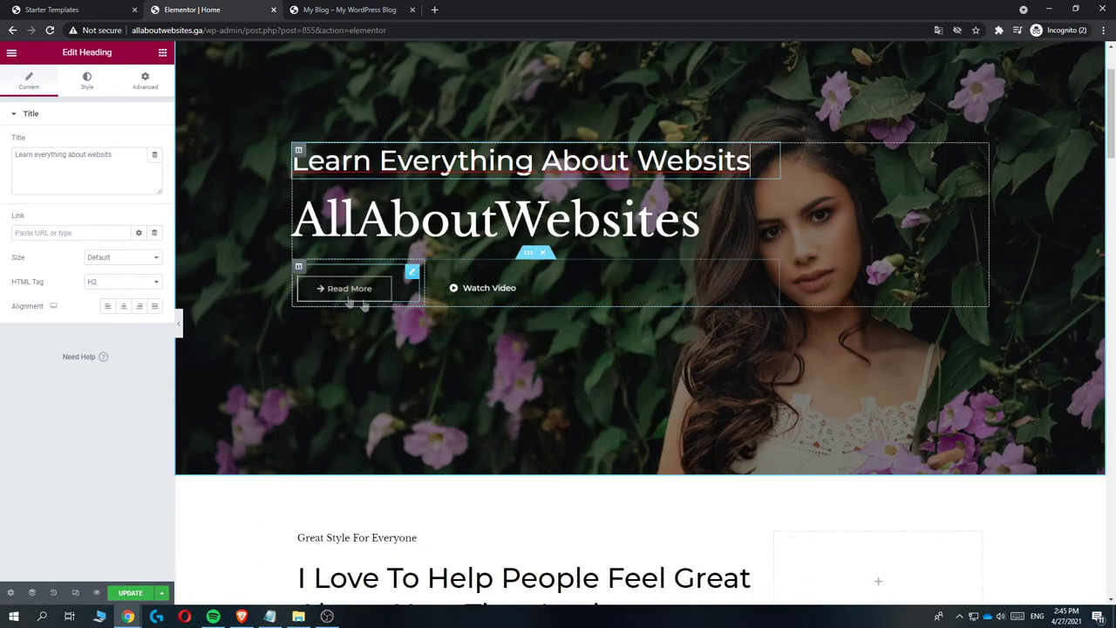
Change the Read More button text to 'Blogs', keeping the Default type, then go to the blog tab.
{"action": "scroll", "coordinate": [347, 307], "scroll_direction": "up", "scroll_amount": 1}
{"action": "left_click", "coordinate": [344, 346]}
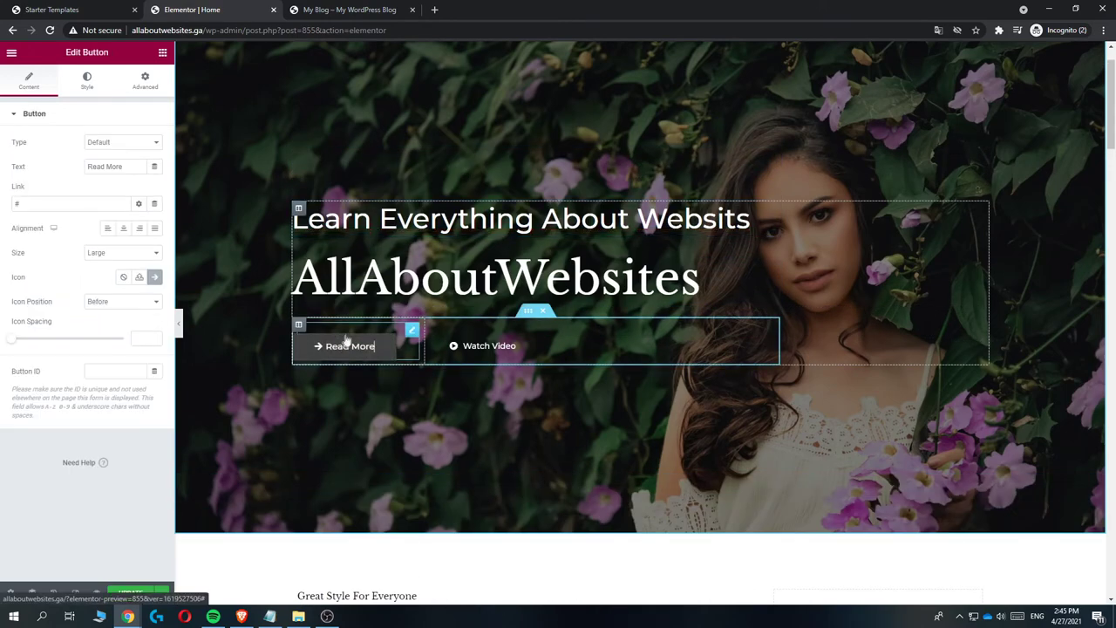
{"action": "left_click", "coordinate": [137, 144]}
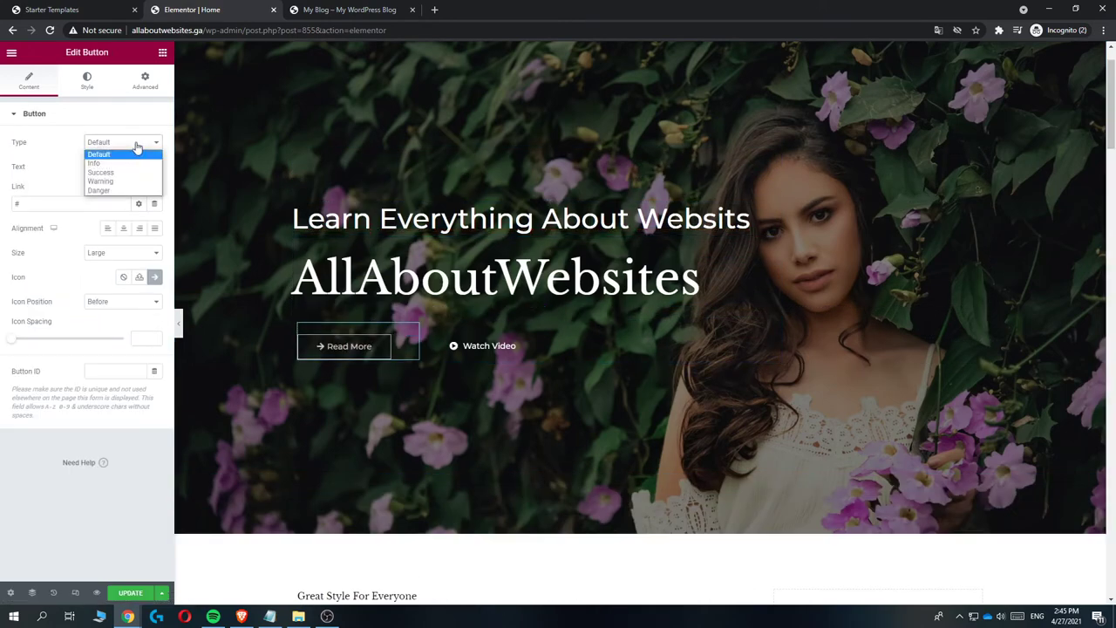
{"action": "left_click", "coordinate": [118, 154]}
{"action": "left_click_drag", "start_coordinate": [130, 168], "coordinate": [32, 177]}
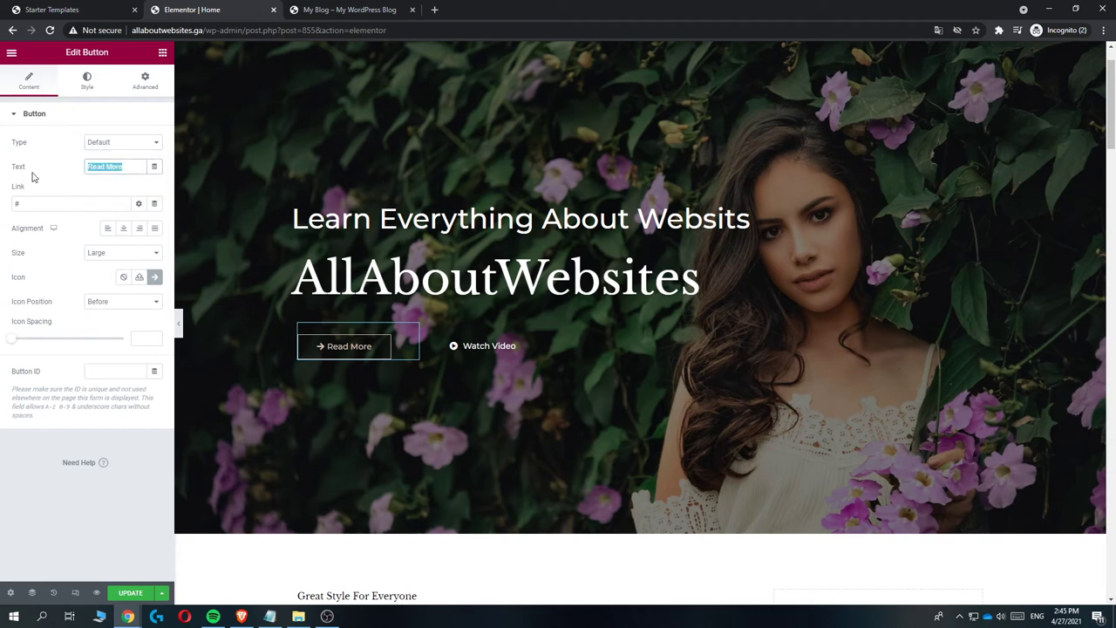
{"action": "type", "text": "Blogs"}
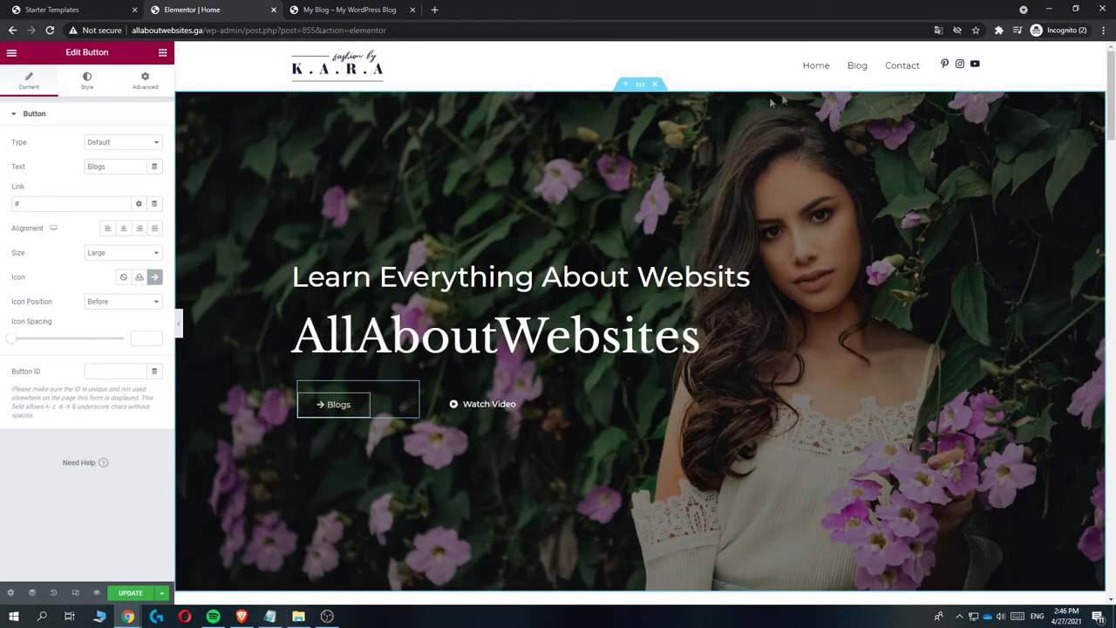
{"action": "left_click", "coordinate": [340, 9]}
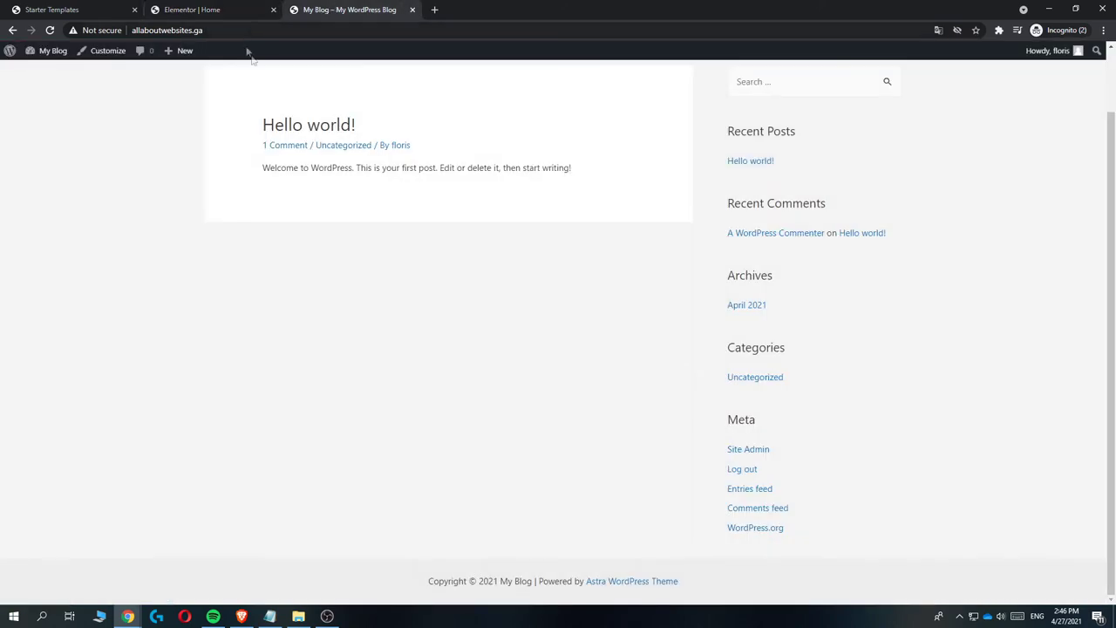
Reload the live site, open its Blog page, copy the /blog/ address, and return to Elementor.
{"action": "scroll", "coordinate": [356, 99], "scroll_direction": "up", "scroll_amount": 1}
{"action": "left_click", "coordinate": [50, 29]}
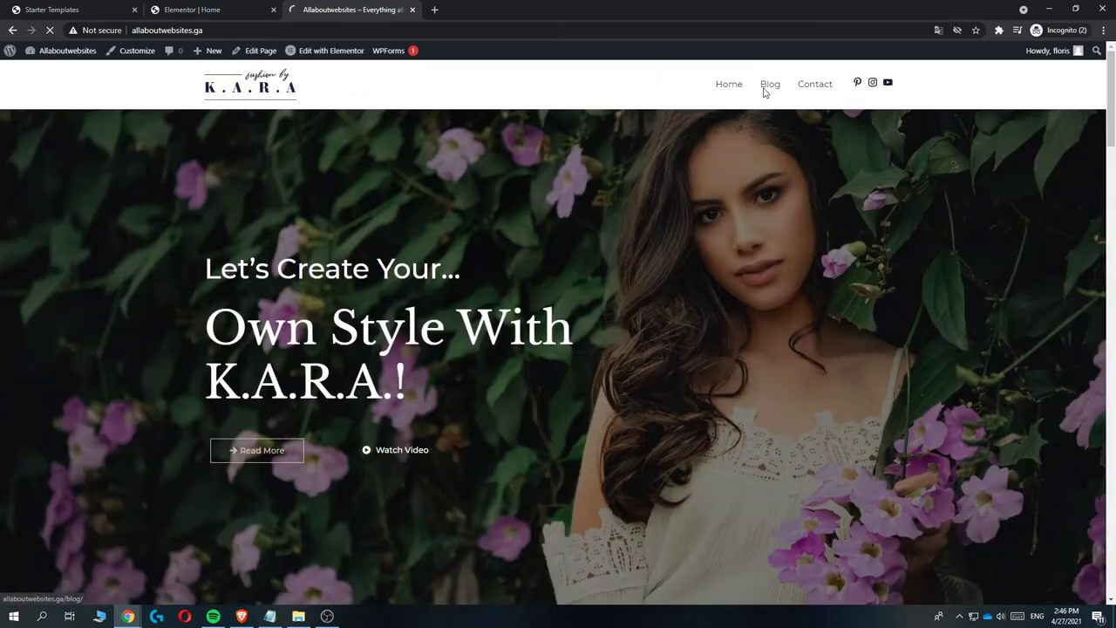
{"action": "left_click", "coordinate": [763, 87]}
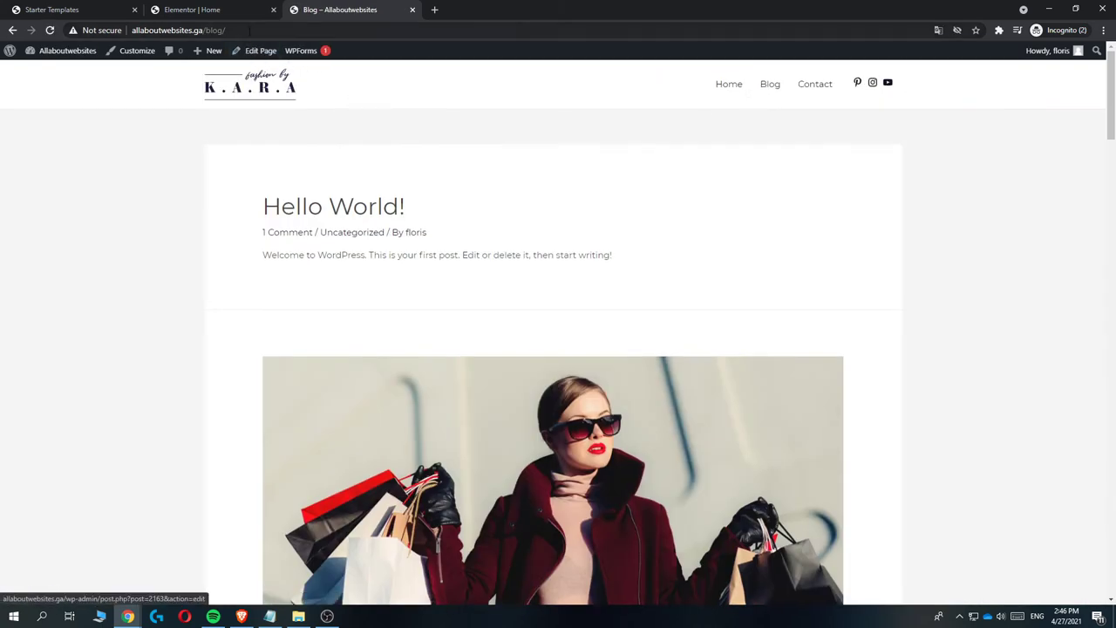
{"action": "left_click", "coordinate": [248, 30]}
{"action": "key", "text": "ctrl+c"}
{"action": "left_click", "coordinate": [196, 10]}
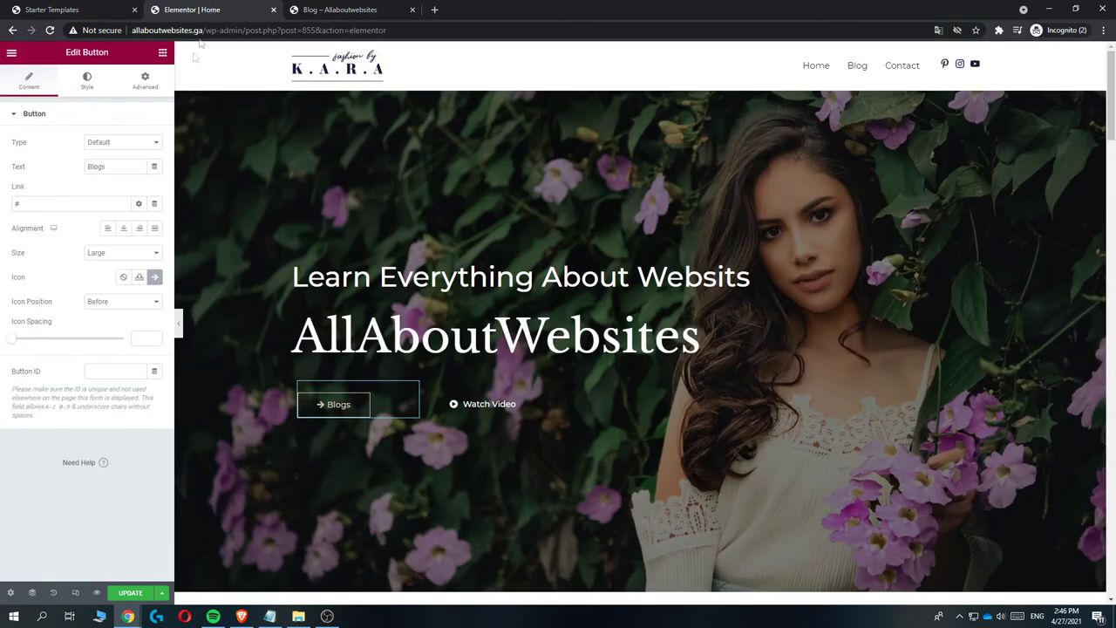
{"action": "left_click", "coordinate": [15, 204]}
{"action": "key", "text": "ctrl+v"}
{"action": "right_click", "coordinate": [509, 404]}
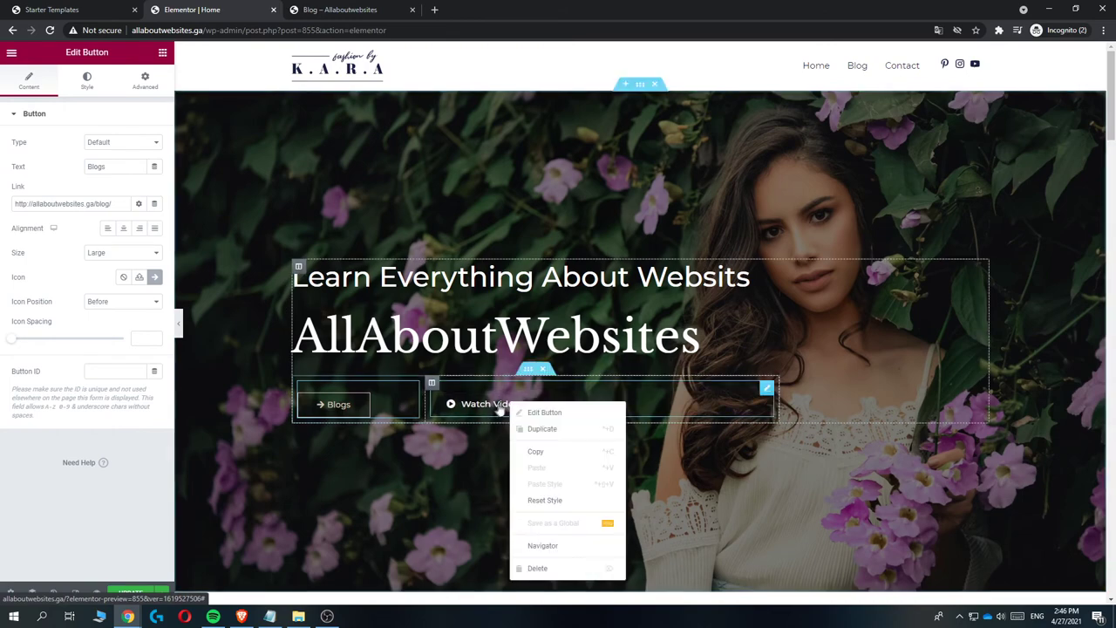
{"action": "left_click", "coordinate": [537, 568]}
{"action": "scroll", "coordinate": [341, 388], "scroll_direction": "down", "scroll_amount": 1}
{"action": "scroll", "coordinate": [341, 388], "scroll_direction": "down", "scroll_amount": 2}
{"action": "scroll", "coordinate": [341, 366], "scroll_direction": "up", "scroll_amount": 4}
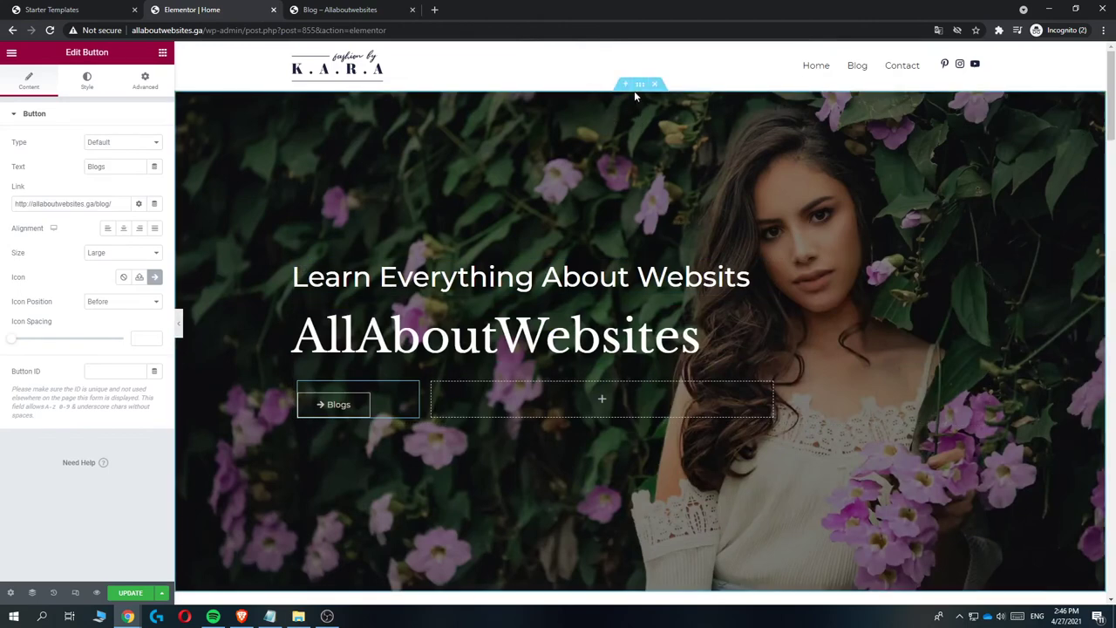
{"action": "left_click", "coordinate": [640, 85]}
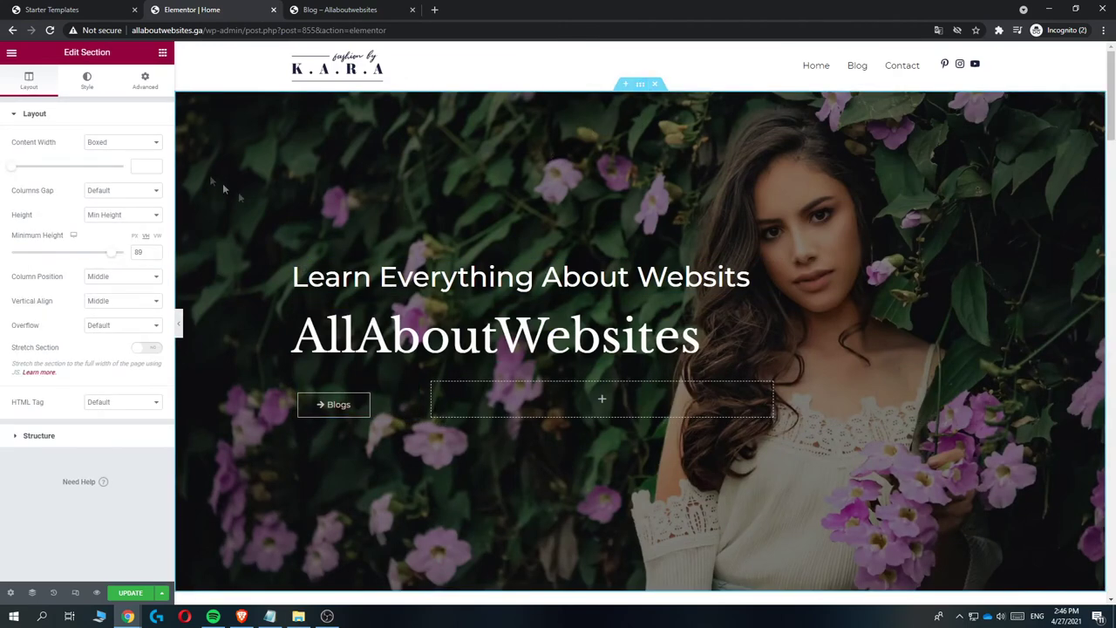
Set the hero section background image to makeup-banner-kit from the Media Library.
{"action": "left_click", "coordinate": [88, 83]}
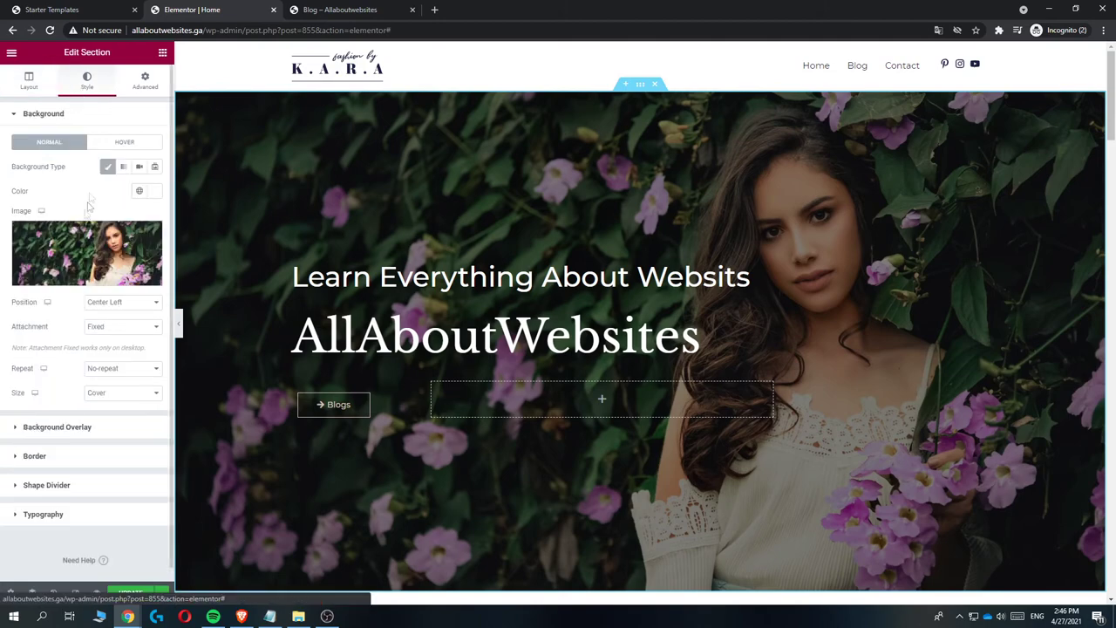
{"action": "left_click", "coordinate": [104, 238]}
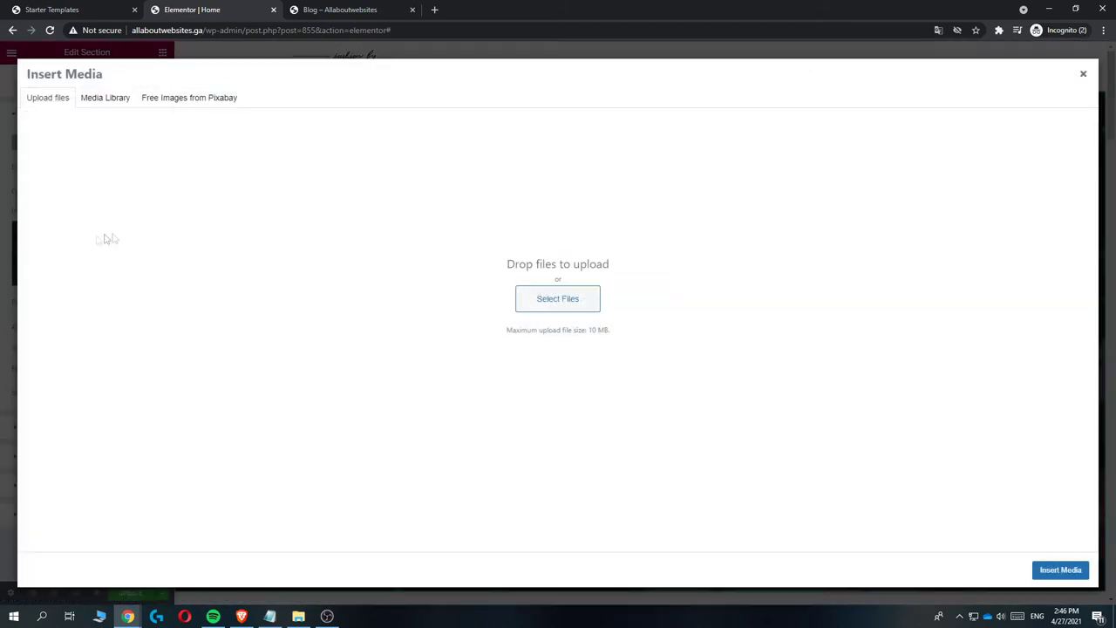
{"action": "left_click", "coordinate": [98, 99]}
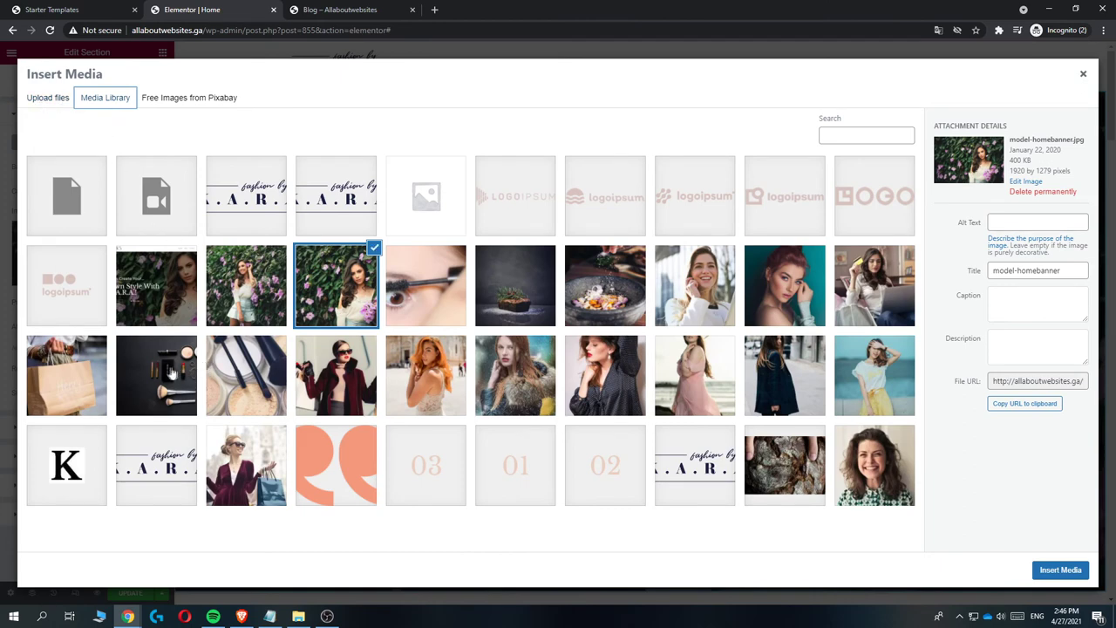
{"action": "left_click", "coordinate": [162, 372]}
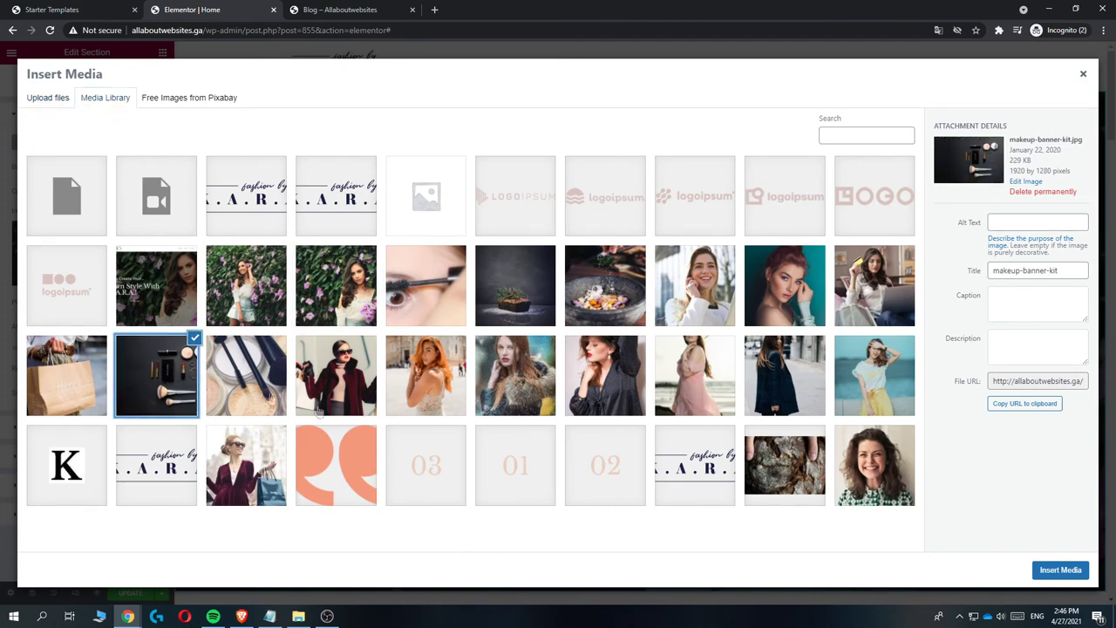
{"action": "left_click", "coordinate": [1063, 570]}
{"action": "scroll", "coordinate": [575, 336], "scroll_direction": "down", "scroll_amount": 5}
Drop a Heading widget below the services title, then delete that placeholder heading.
{"action": "scroll", "coordinate": [575, 340], "scroll_direction": "up", "scroll_amount": 5}
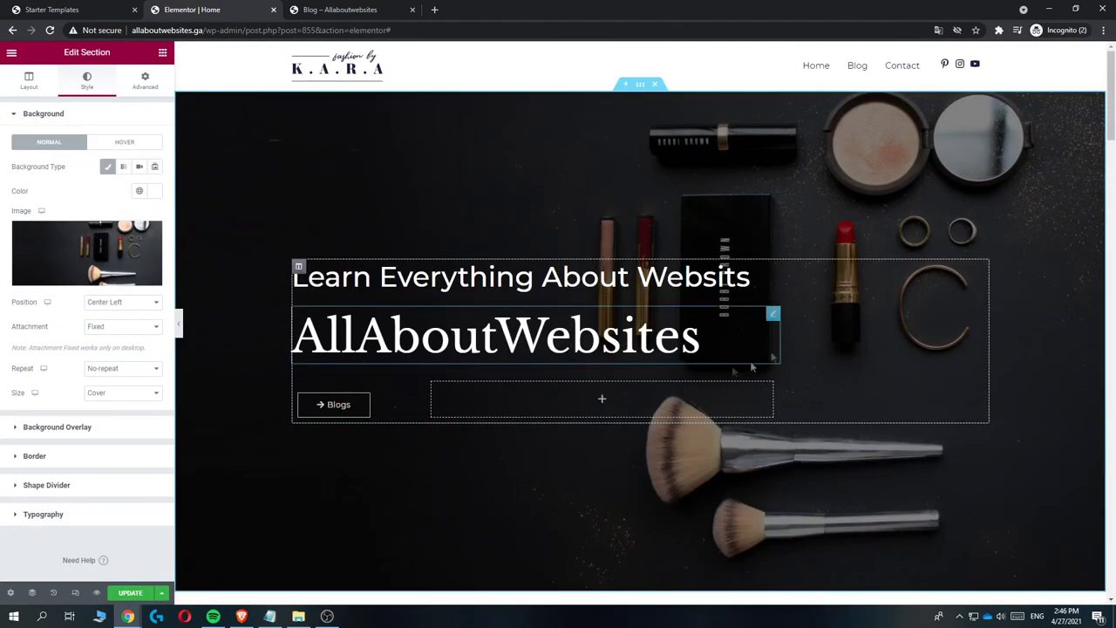
{"action": "scroll", "coordinate": [631, 338], "scroll_direction": "down", "scroll_amount": 4}
{"action": "scroll", "coordinate": [631, 339], "scroll_direction": "down", "scroll_amount": 10}
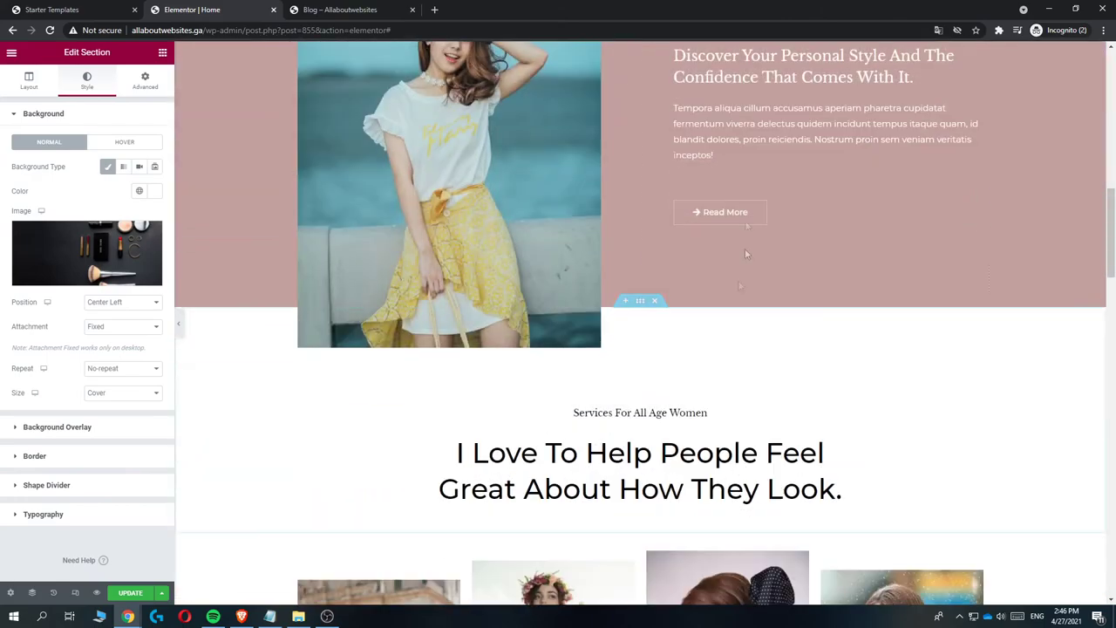
{"action": "scroll", "coordinate": [541, 373], "scroll_direction": "down", "scroll_amount": 4}
{"action": "scroll", "coordinate": [555, 398], "scroll_direction": "up", "scroll_amount": 5}
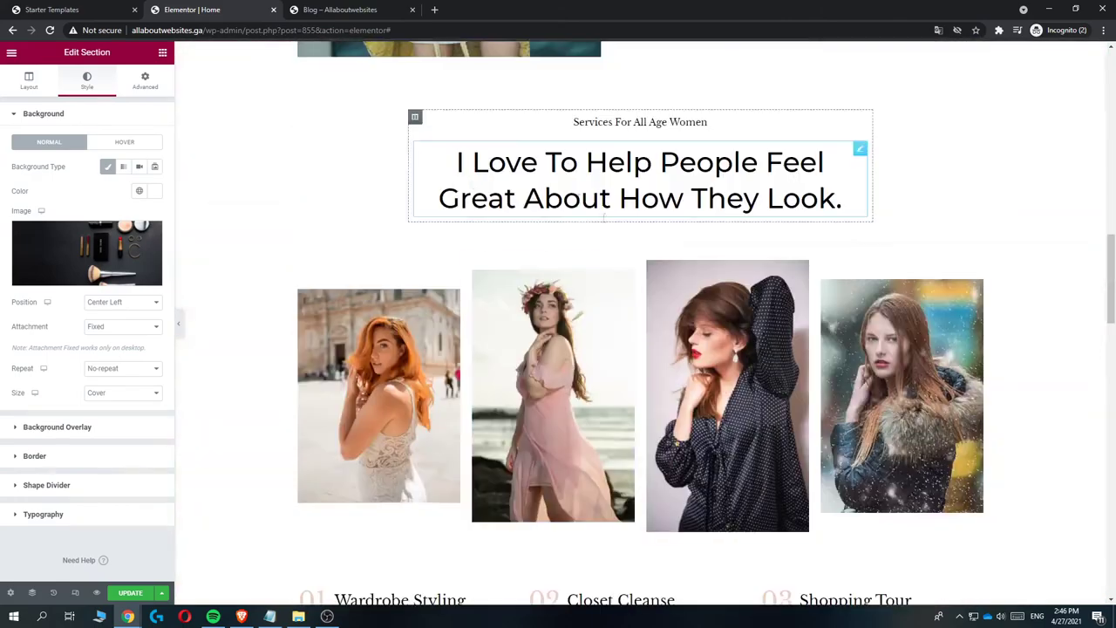
{"action": "left_click_drag", "start_coordinate": [622, 281], "coordinate": [598, 319]}
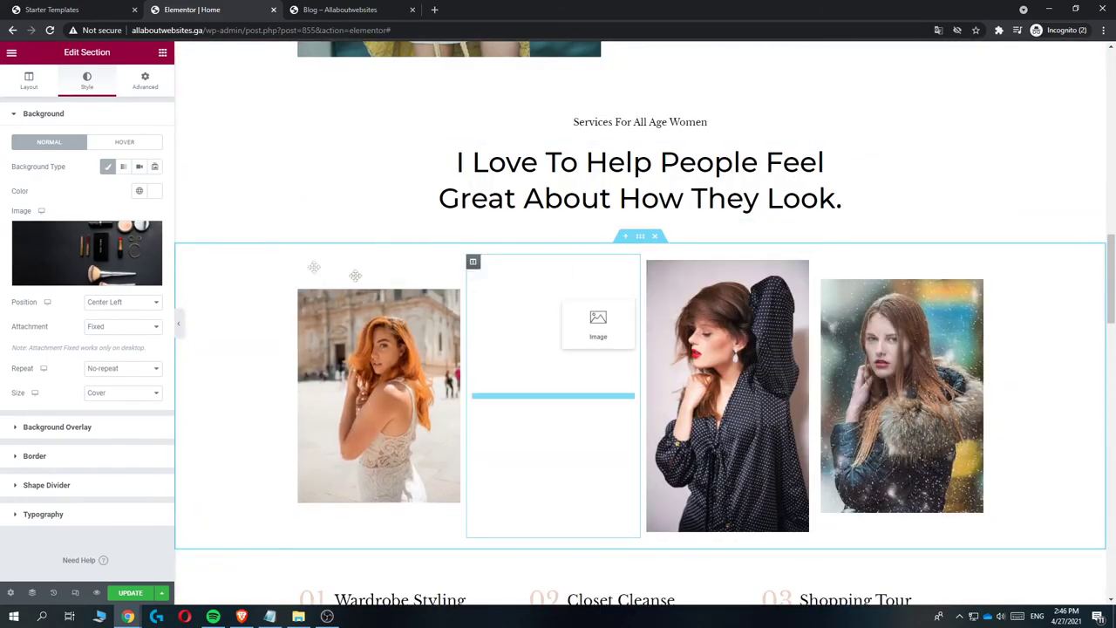
{"action": "left_click", "coordinate": [163, 53]}
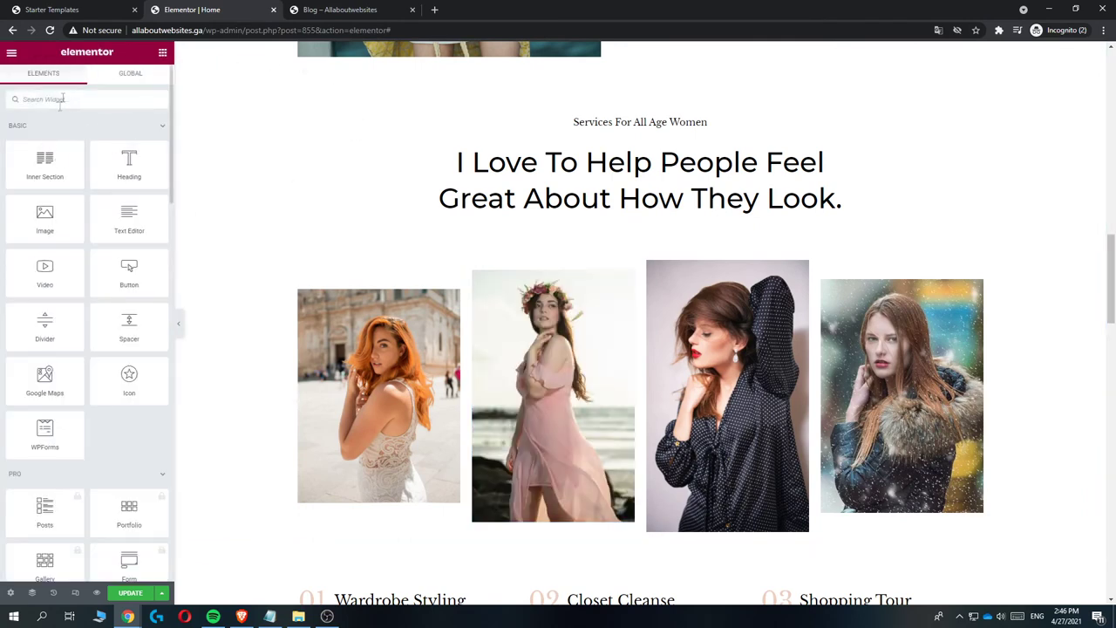
{"action": "left_click_drag", "start_coordinate": [124, 164], "coordinate": [575, 218]}
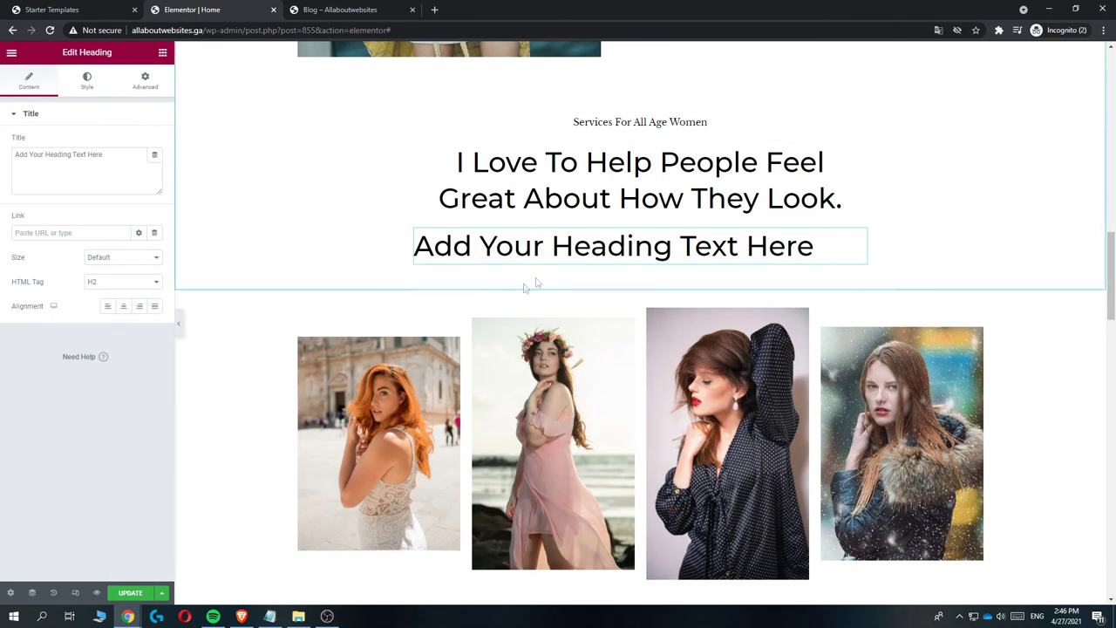
{"action": "right_click", "coordinate": [873, 245]}
{"action": "left_click", "coordinate": [882, 398]}
Save the Elementor homepage changes with Update.
{"action": "scroll", "coordinate": [686, 324], "scroll_direction": "up", "scroll_amount": 3}
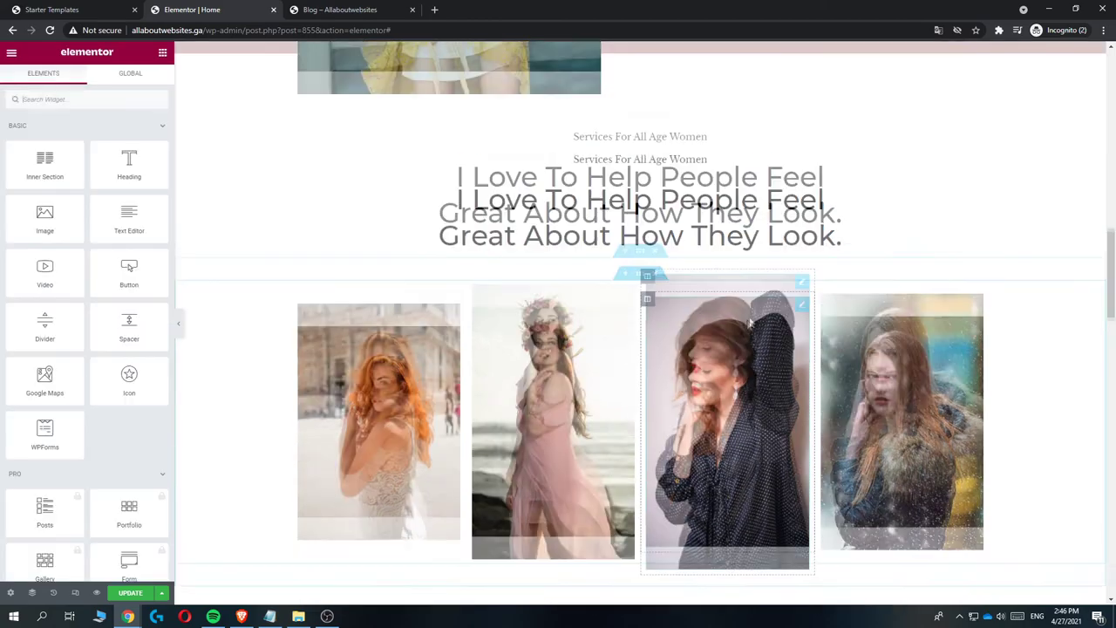
{"action": "scroll", "coordinate": [686, 325], "scroll_direction": "up", "scroll_amount": 5}
{"action": "scroll", "coordinate": [774, 293], "scroll_direction": "down", "scroll_amount": 10}
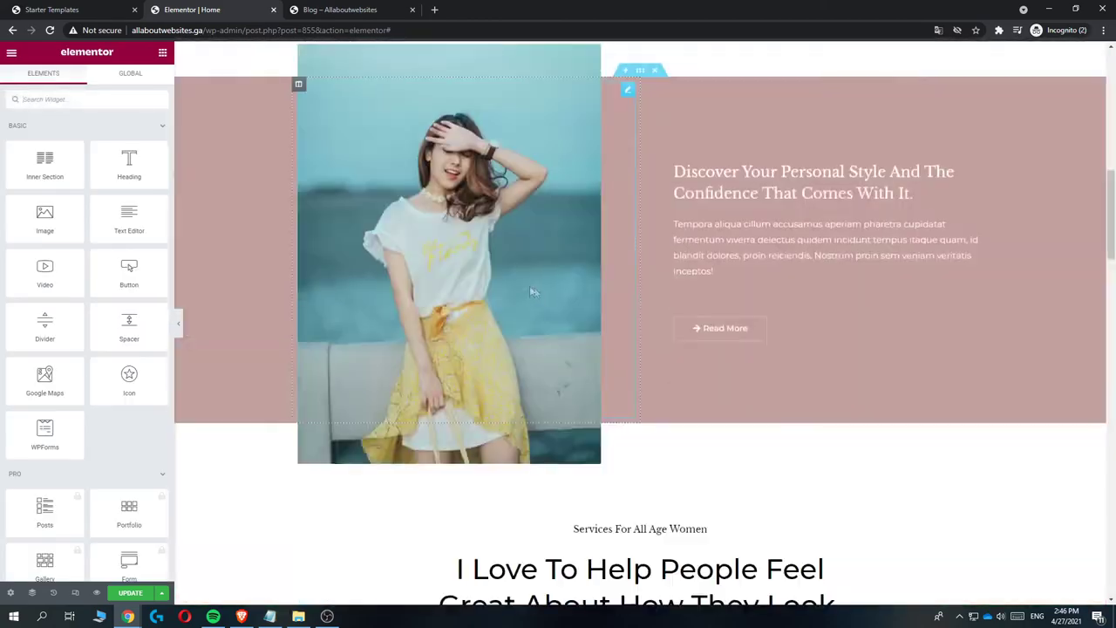
{"action": "scroll", "coordinate": [774, 293], "scroll_direction": "down", "scroll_amount": 10}
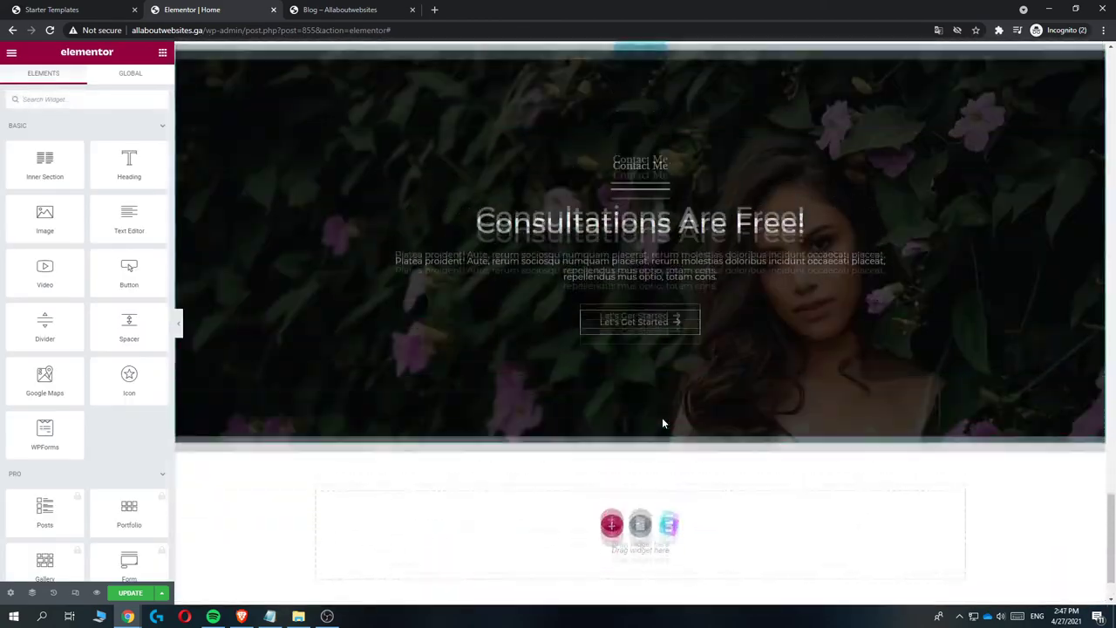
{"action": "scroll", "coordinate": [650, 436], "scroll_direction": "up", "scroll_amount": 15}
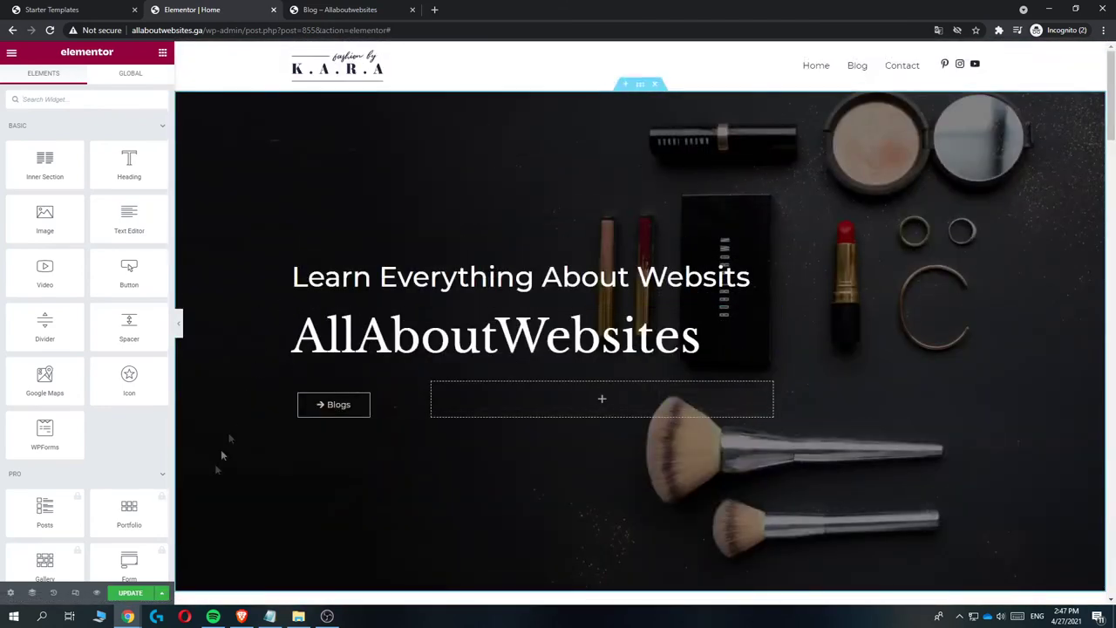
{"action": "left_click", "coordinate": [132, 593]}
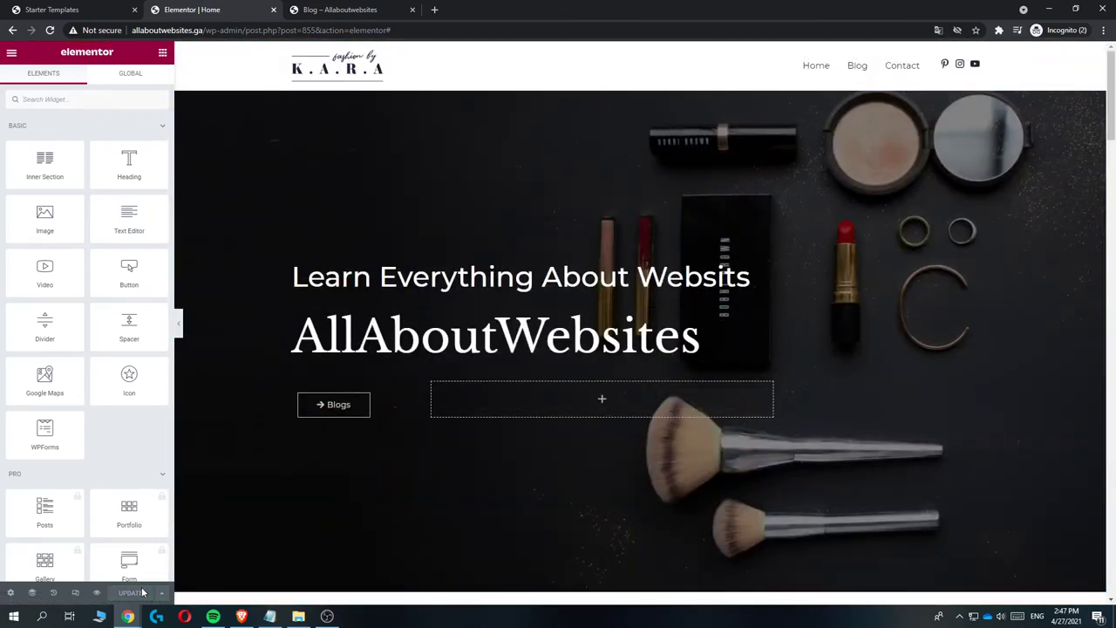
Switch to the live Blog page and scroll through it.
{"action": "left_click", "coordinate": [328, 7]}
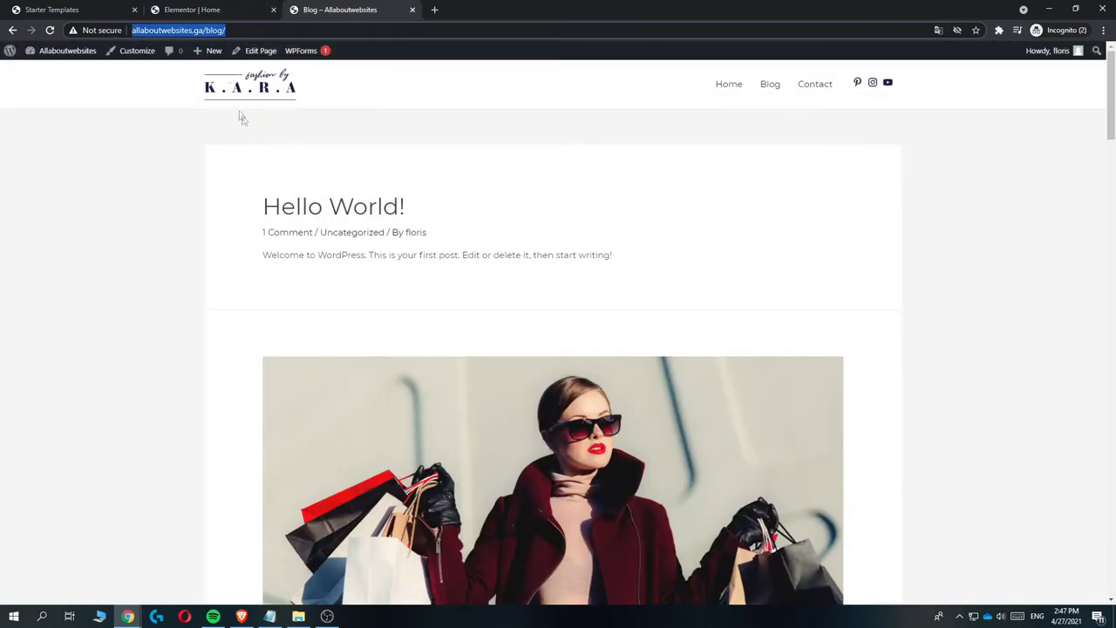
{"action": "left_click", "coordinate": [401, 100]}
{"action": "scroll", "coordinate": [394, 201], "scroll_direction": "down", "scroll_amount": 5}
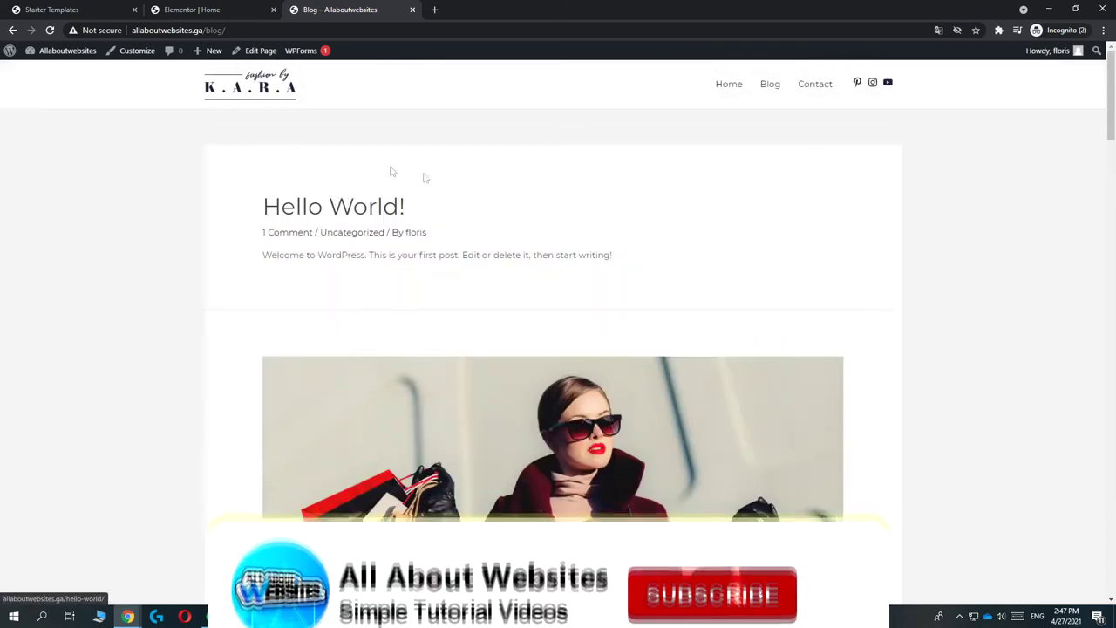
{"action": "scroll", "coordinate": [534, 288], "scroll_direction": "down", "scroll_amount": 5}
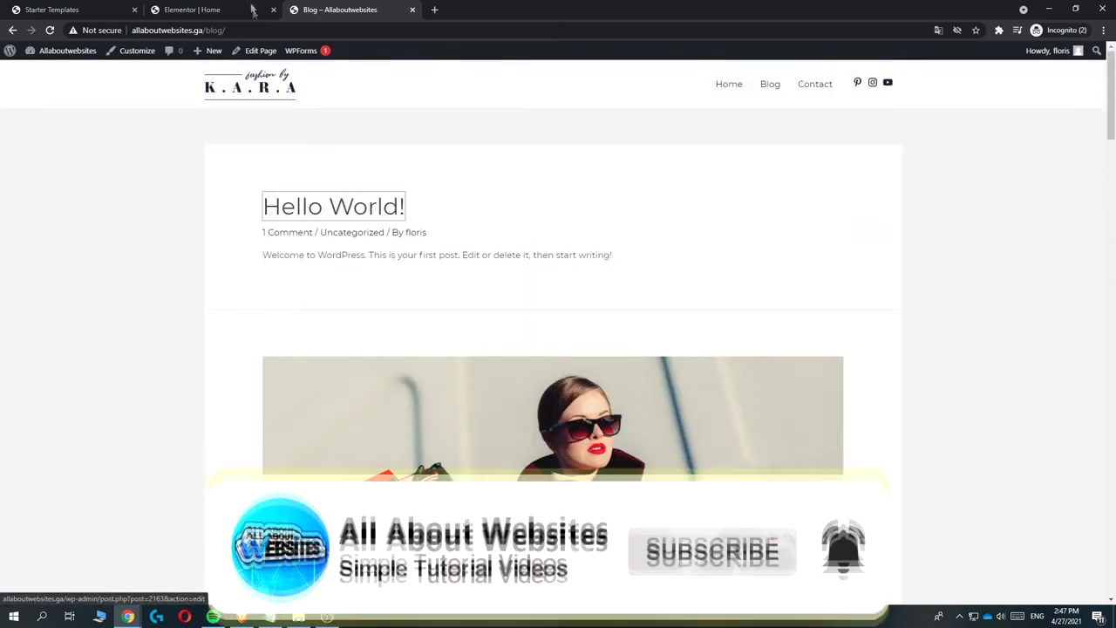
Open the admin Dashboard from the admin bar in a new tab and switch to it.
{"action": "mouse_move", "coordinate": [78, 59]}
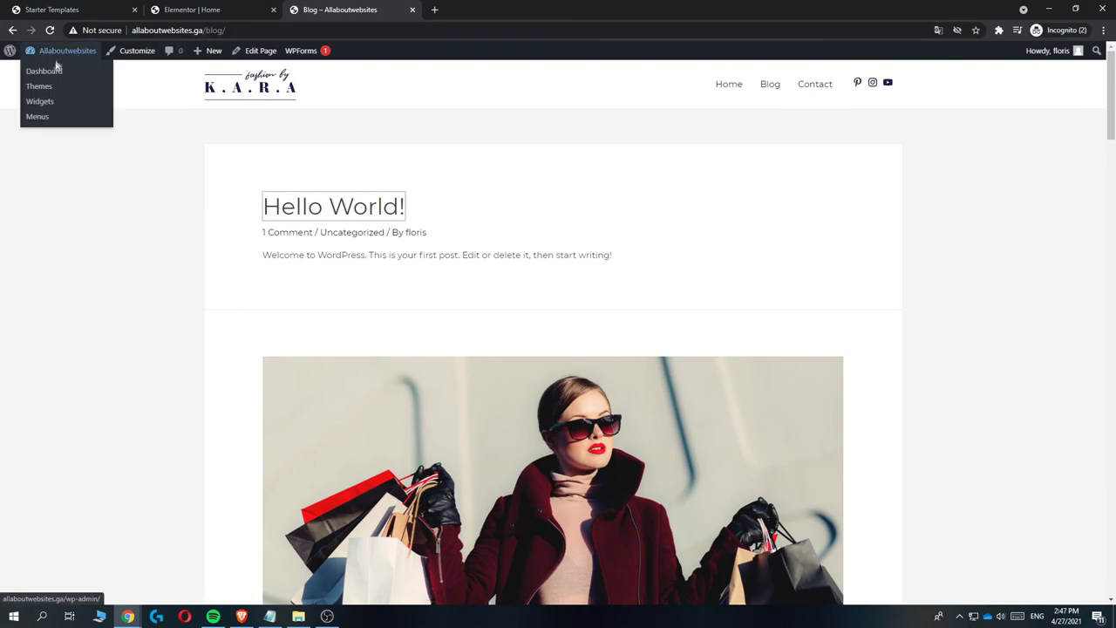
{"action": "middle_click", "coordinate": [44, 73]}
{"action": "left_click", "coordinate": [488, 10]}
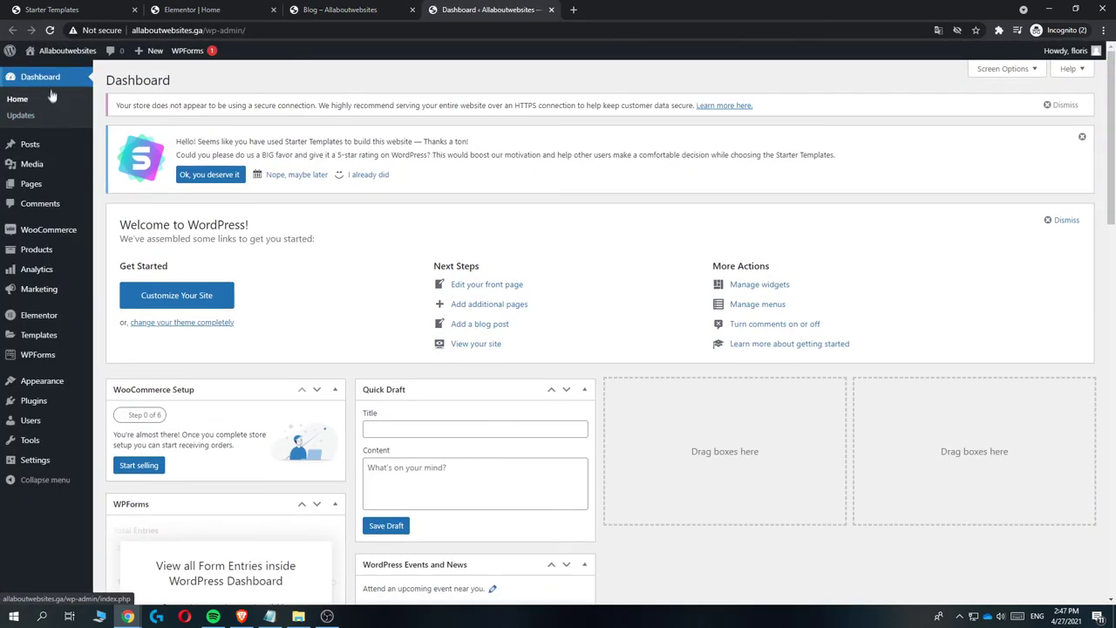
Select all seven posts and move them to the trash with Bulk actions.
{"action": "mouse_move", "coordinate": [22, 148]}
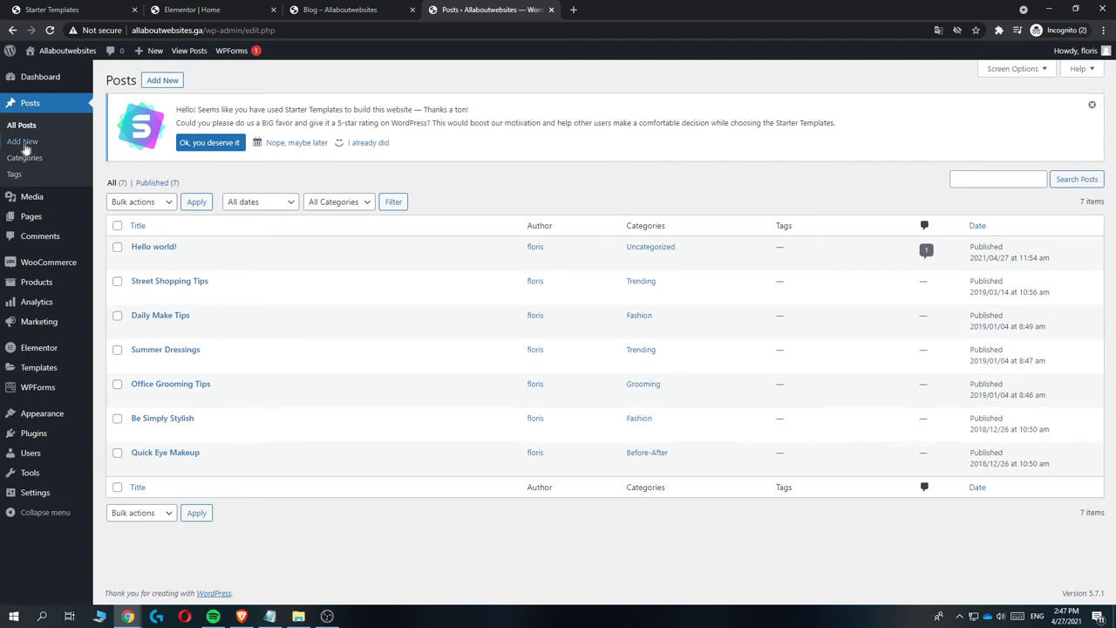
{"action": "left_click", "coordinate": [117, 225]}
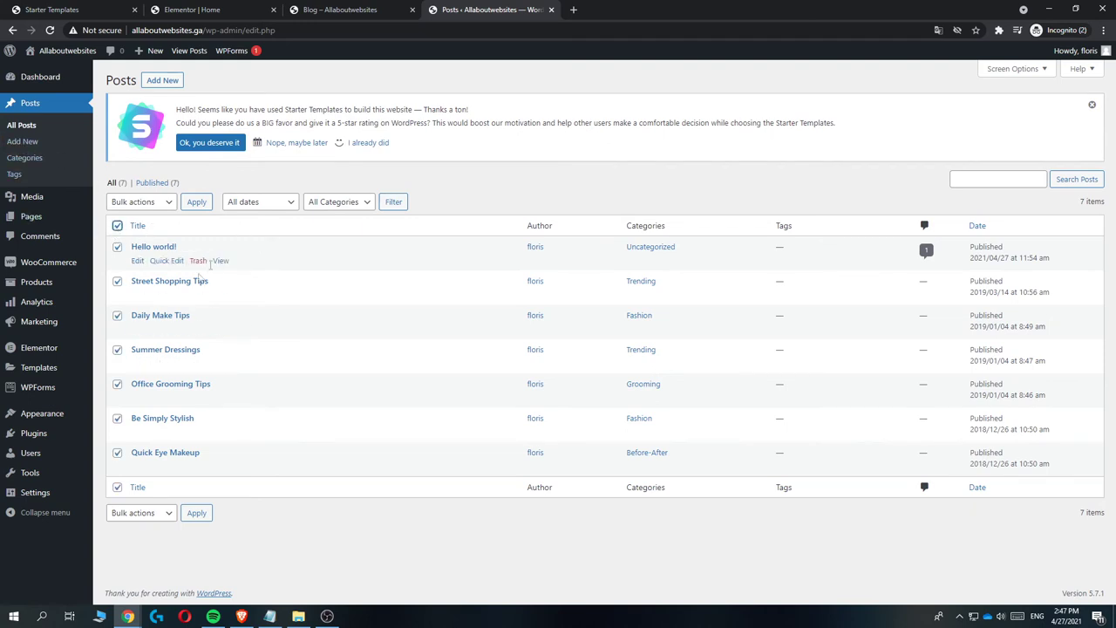
{"action": "left_click", "coordinate": [133, 203]}
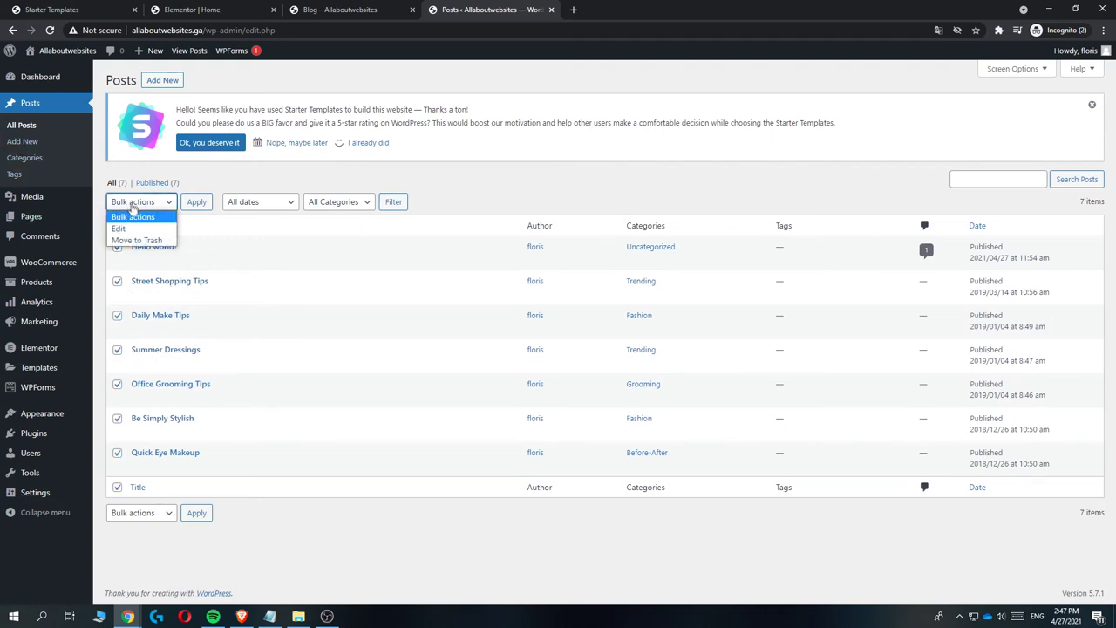
{"action": "left_click", "coordinate": [139, 239]}
{"action": "left_click", "coordinate": [194, 207]}
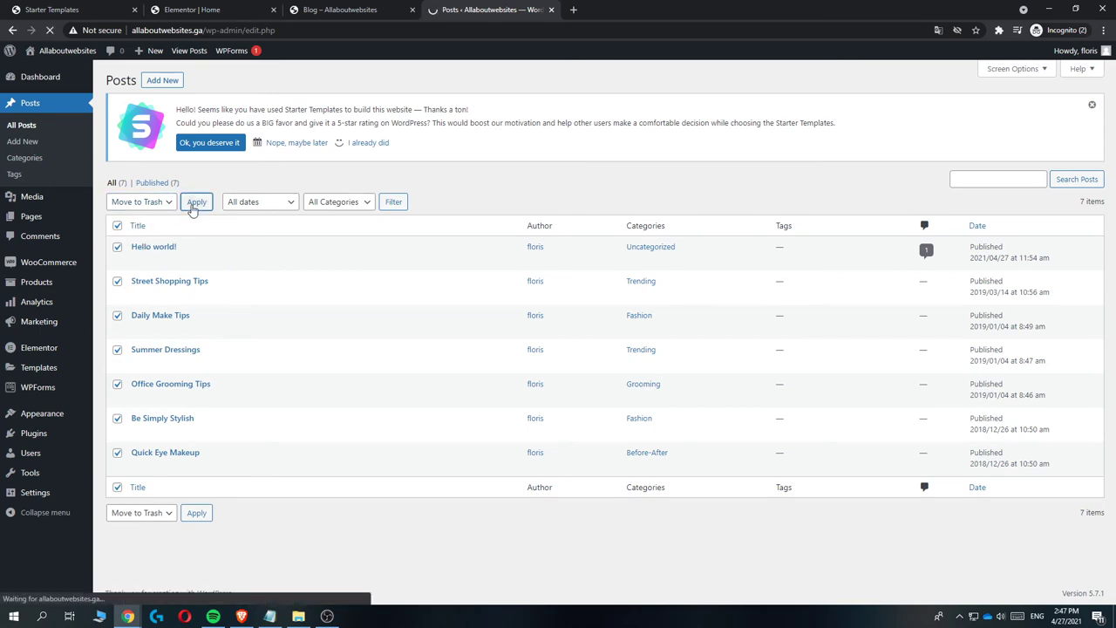
Reload the Blog page to confirm it is empty, then start a new post.
{"action": "left_click", "coordinate": [317, 11]}
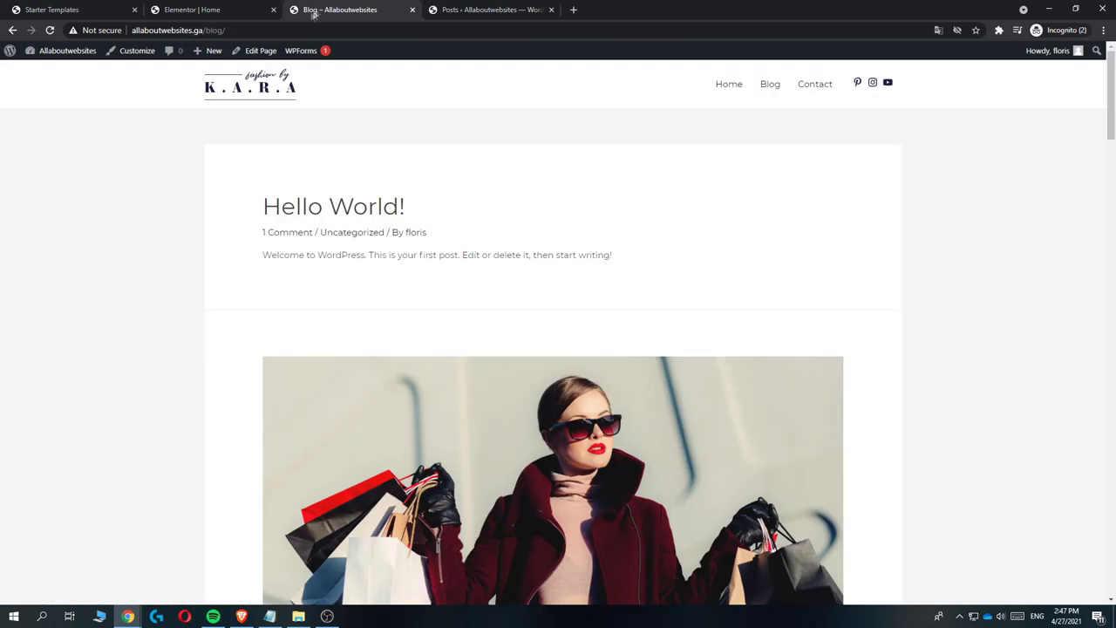
{"action": "left_click", "coordinate": [49, 30]}
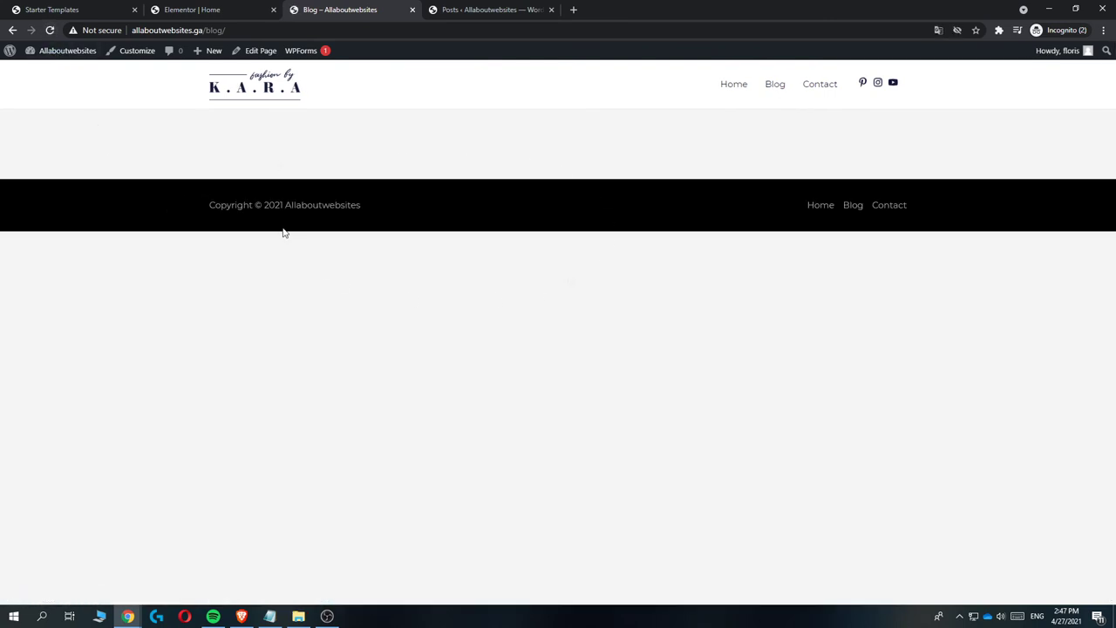
{"action": "left_click", "coordinate": [491, 10]}
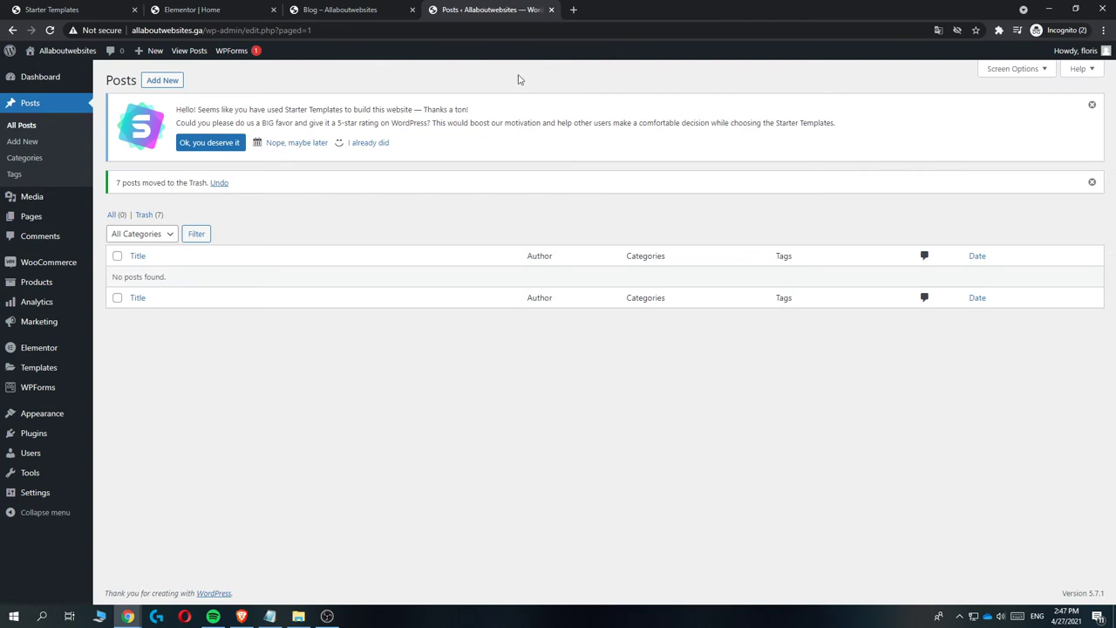
{"action": "left_click", "coordinate": [163, 83]}
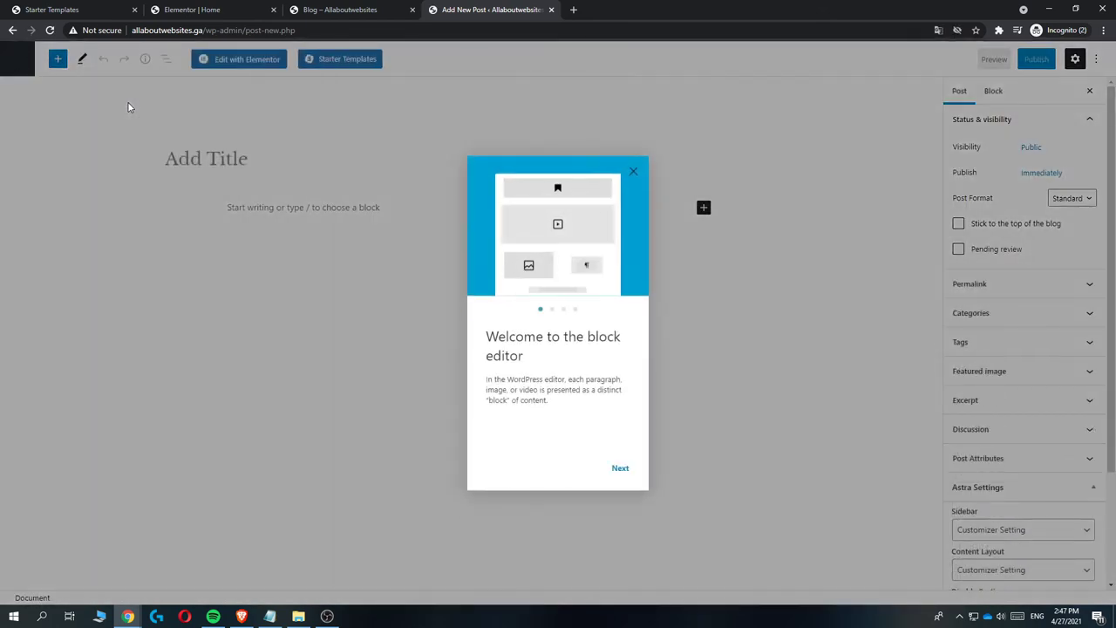
Title the post 'The Best Free Webhosting Europe'.
{"action": "left_click", "coordinate": [634, 172]}
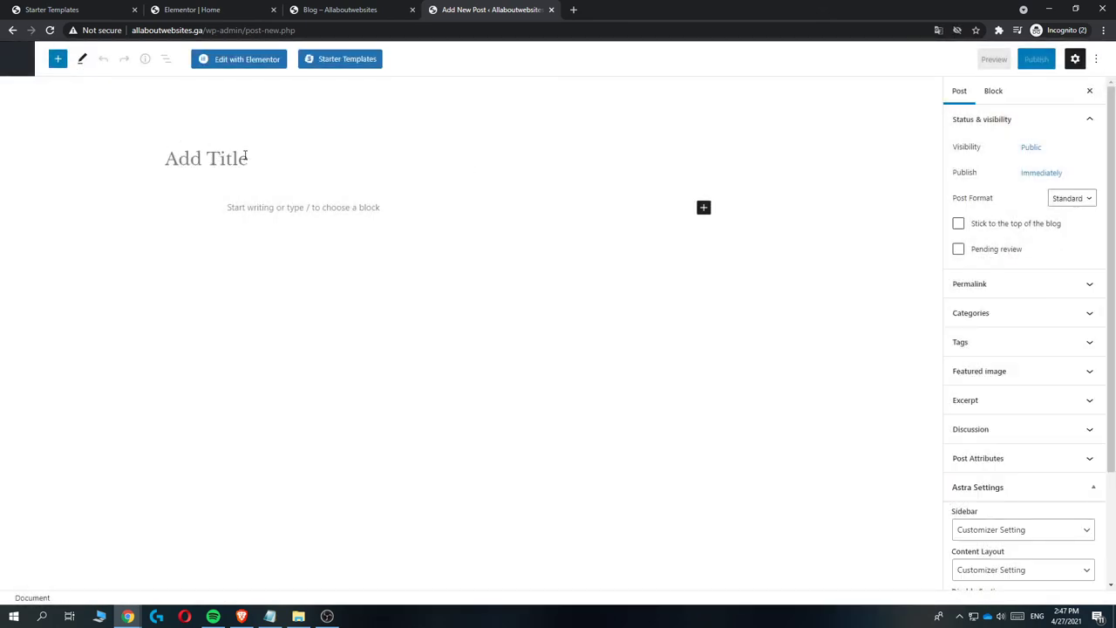
{"action": "type", "text": "The Best Free "}
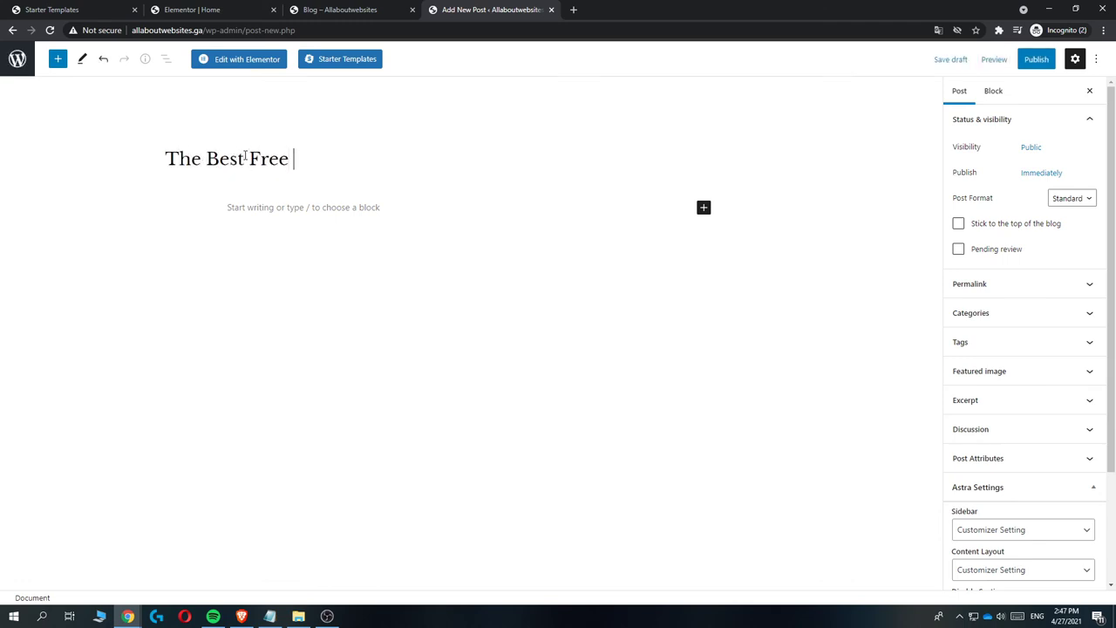
{"action": "type", "text": "Webho"}
{"action": "type", "text": "s"}
{"action": "key", "text": "BackSpace"}
{"action": "type", "text": "hos"}
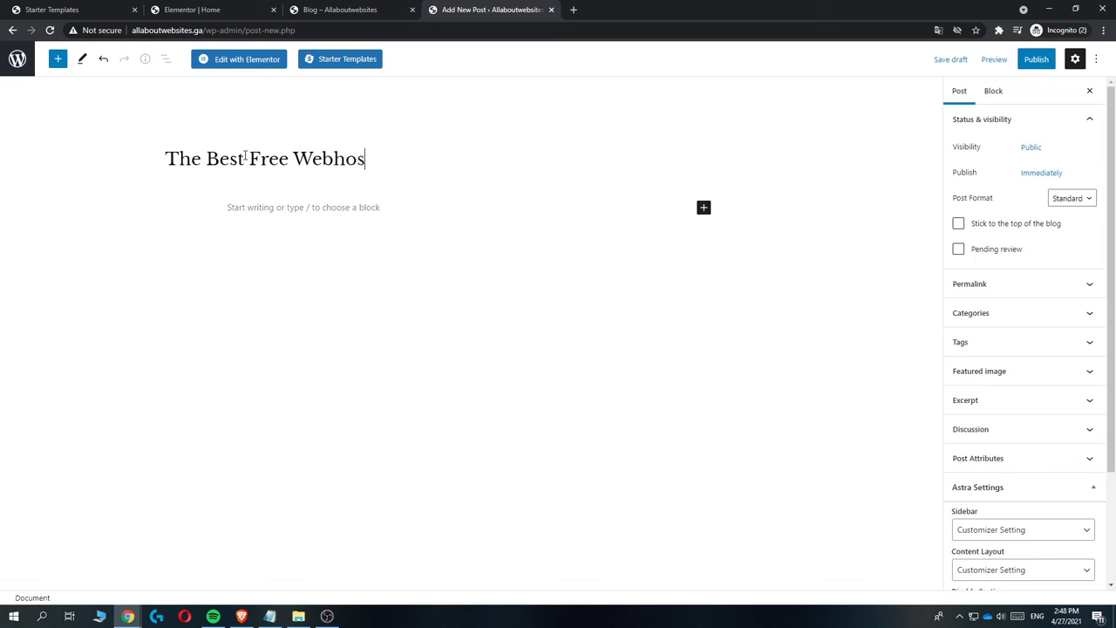
{"action": "type", "text": "ting Erope"}
{"action": "key", "text": "BackSpace"}
{"action": "type", "text": "urope"}
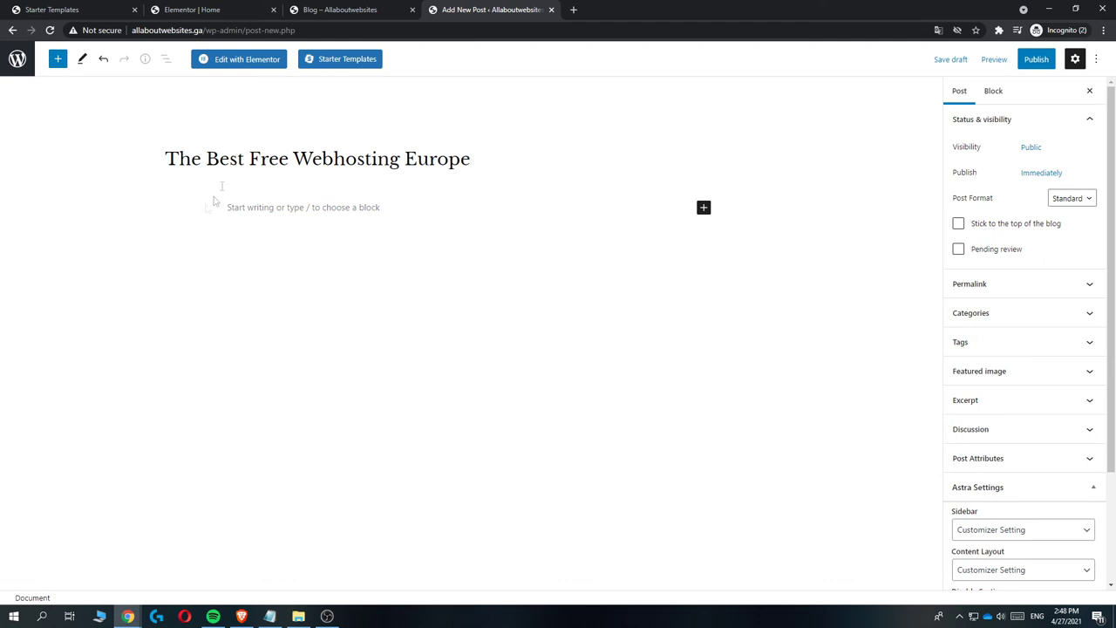
Write the opening paragraph about the best free webhosting.
{"action": "left_click", "coordinate": [252, 211]}
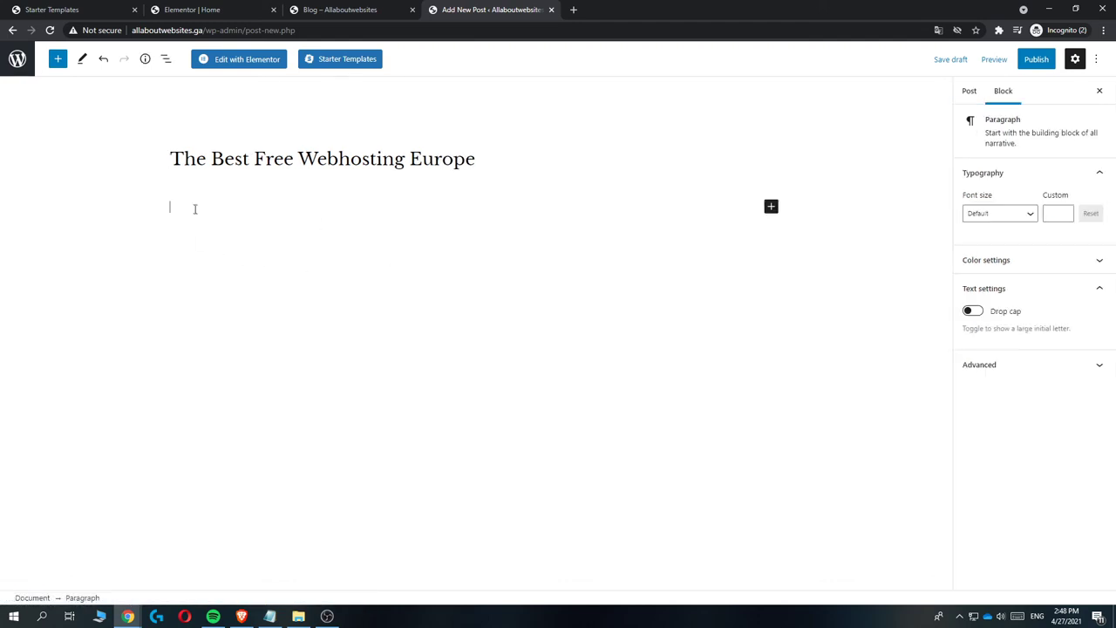
{"action": "type", "text": "i"}
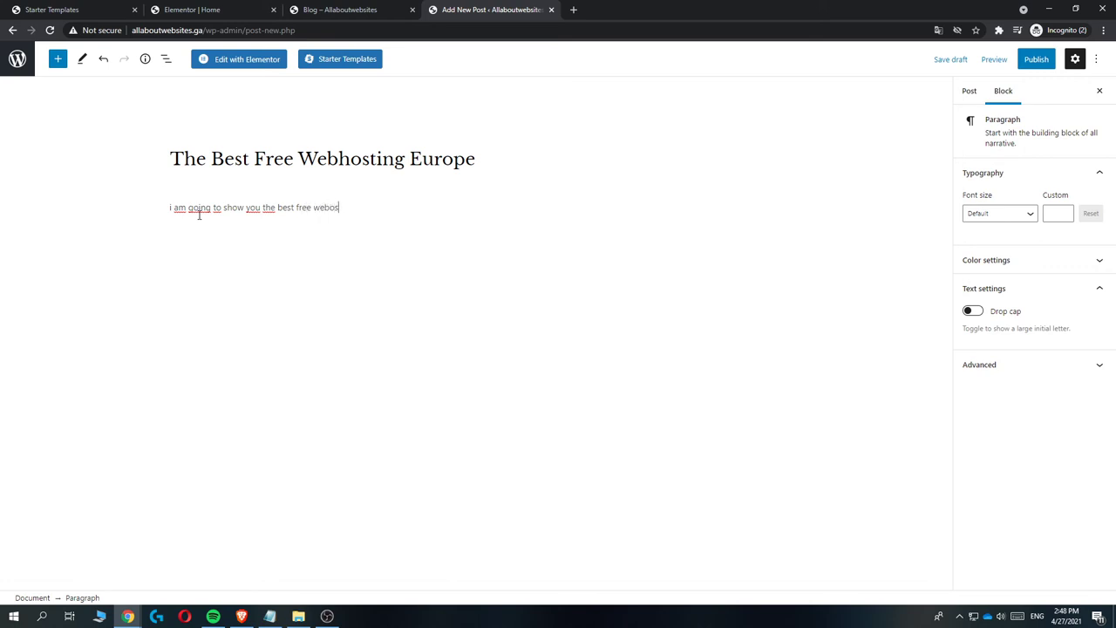
{"action": "left_click", "coordinate": [253, 250]}
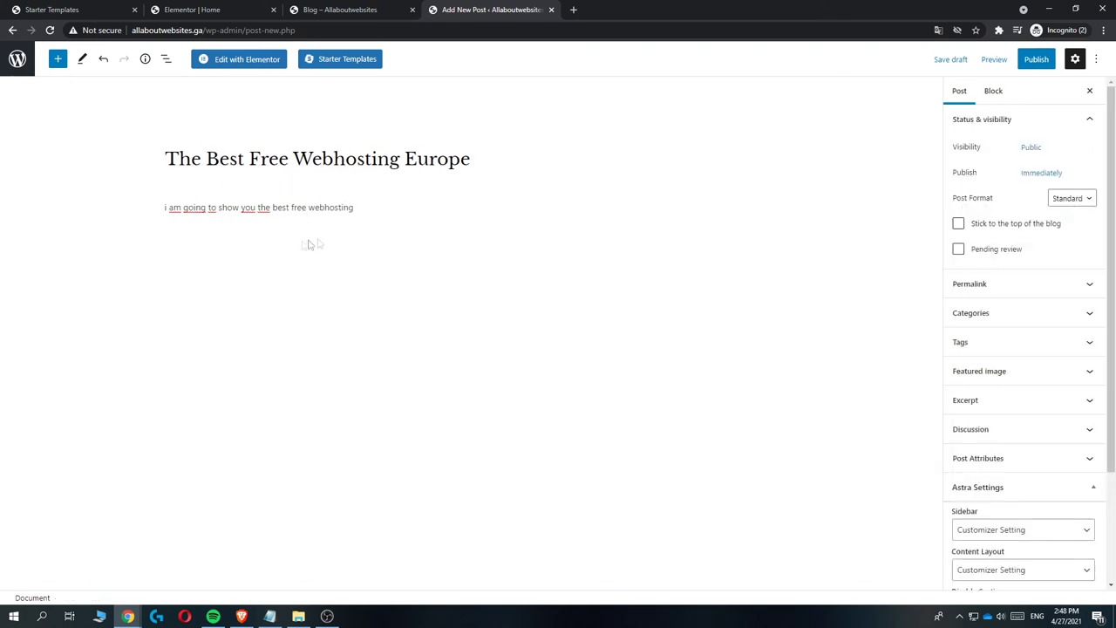
{"action": "left_click", "coordinate": [359, 207]}
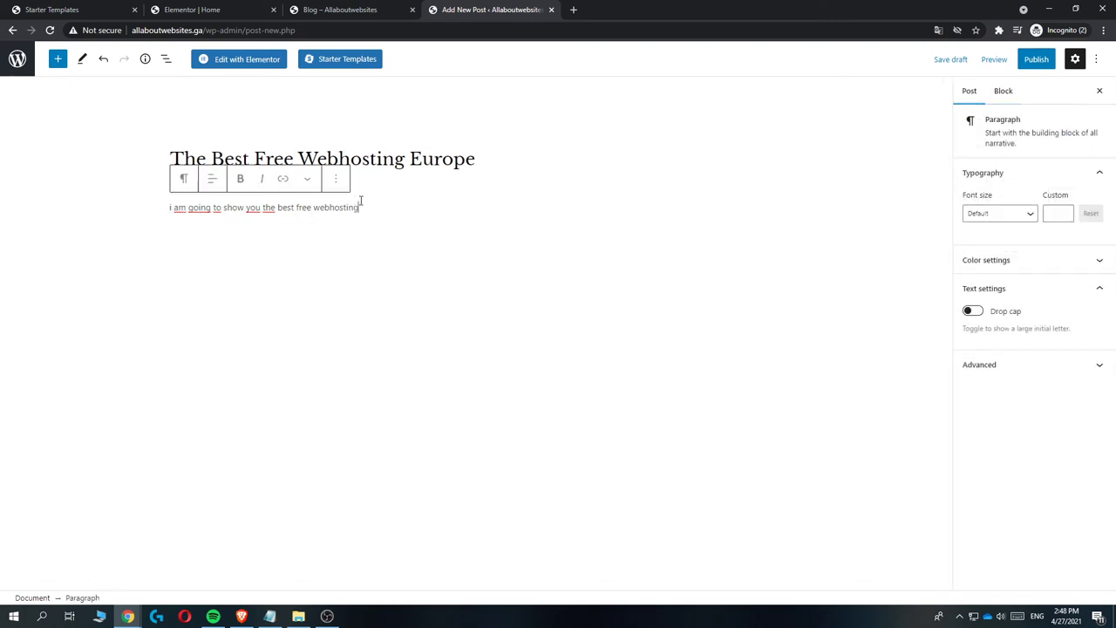
{"action": "left_click", "coordinate": [347, 248]}
{"action": "left_click", "coordinate": [995, 92]}
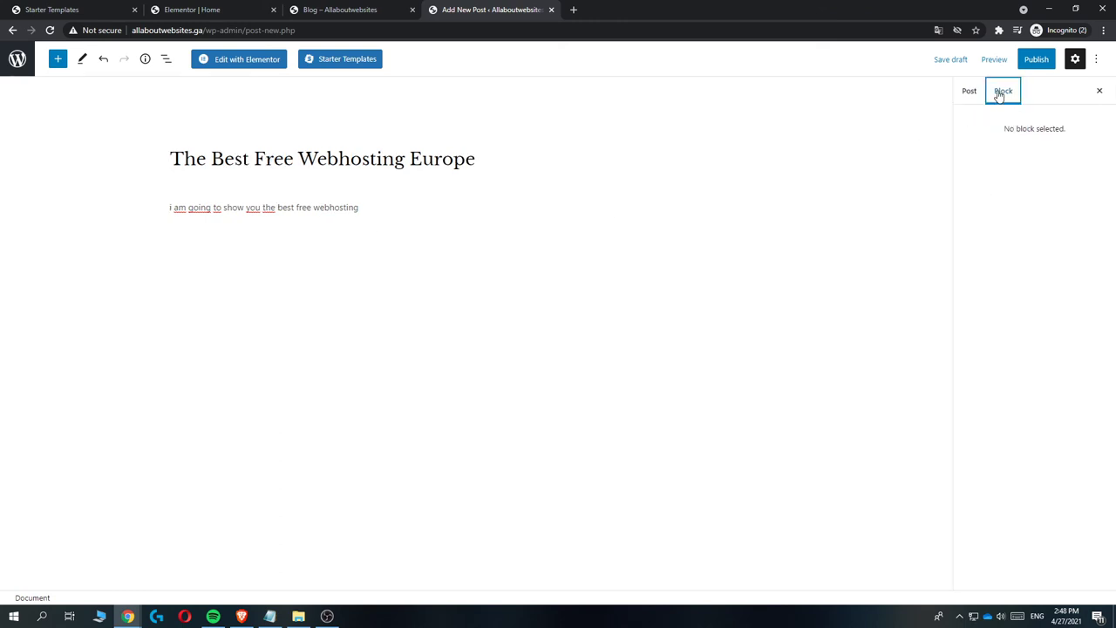
Add another paragraph block to the post.
{"action": "left_click", "coordinate": [57, 61]}
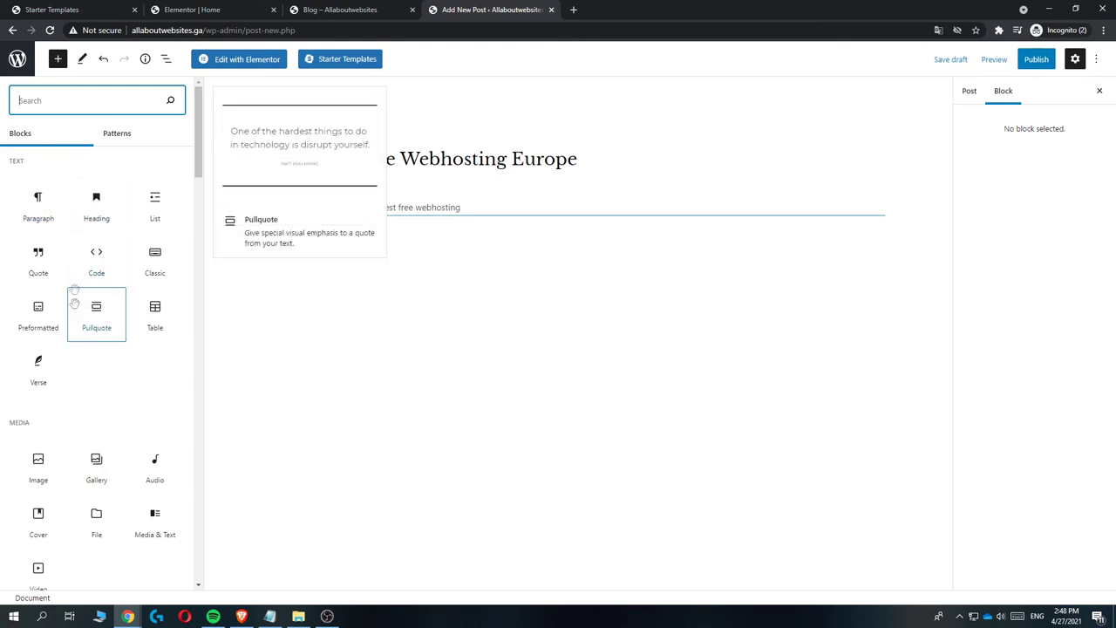
{"action": "mouse_move", "coordinate": [35, 203]}
{"action": "left_mouse_down"}
{"action": "mouse_move", "coordinate": [244, 256]}
{"action": "mouse_move", "coordinate": [393, 214]}
{"action": "mouse_move", "coordinate": [39, 205]}
{"action": "mouse_move", "coordinate": [53, 208]}
{"action": "left_mouse_up"}
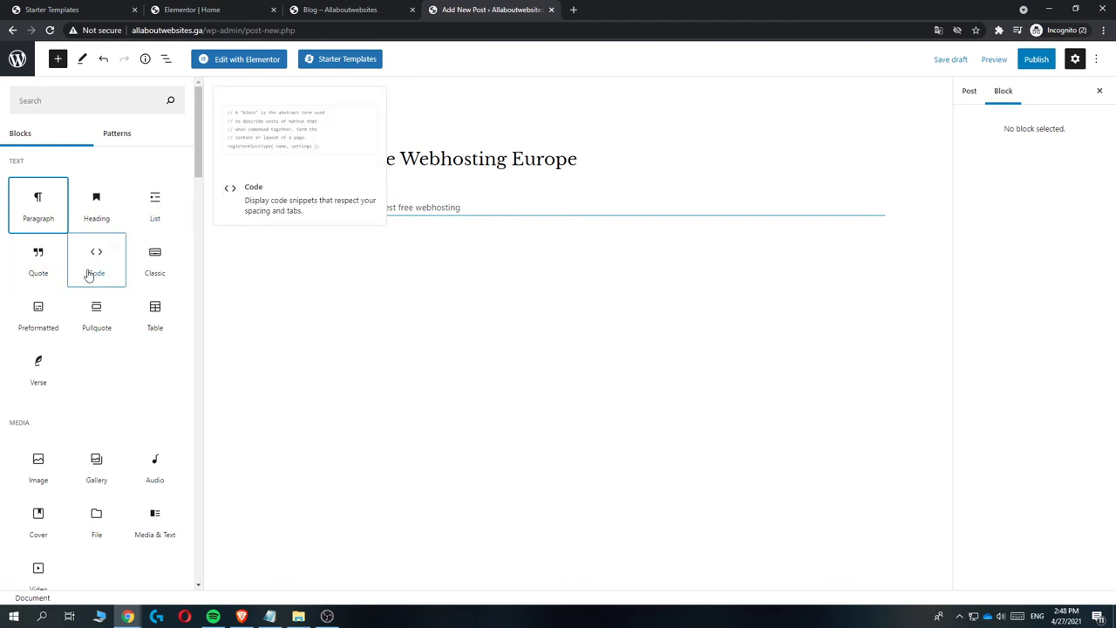
{"action": "scroll", "coordinate": [96, 270], "scroll_direction": "down", "scroll_amount": 3}
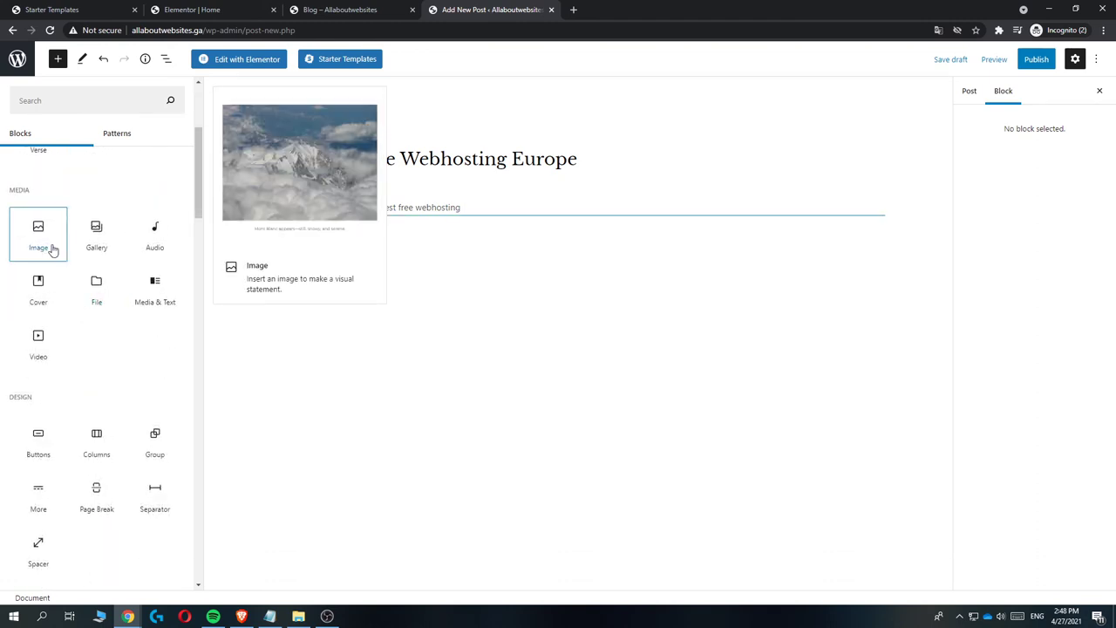
Insert model.jpg in an Image block below the intro paragraph and start publishing.
{"action": "left_click_drag", "start_coordinate": [51, 251], "coordinate": [381, 213]}
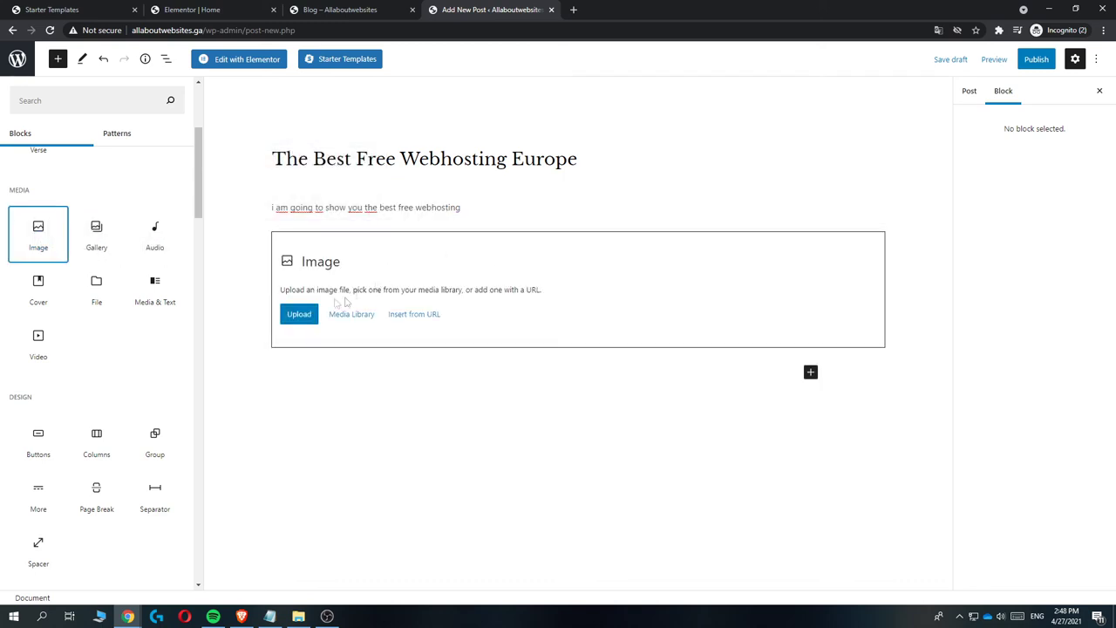
{"action": "left_click", "coordinate": [345, 315]}
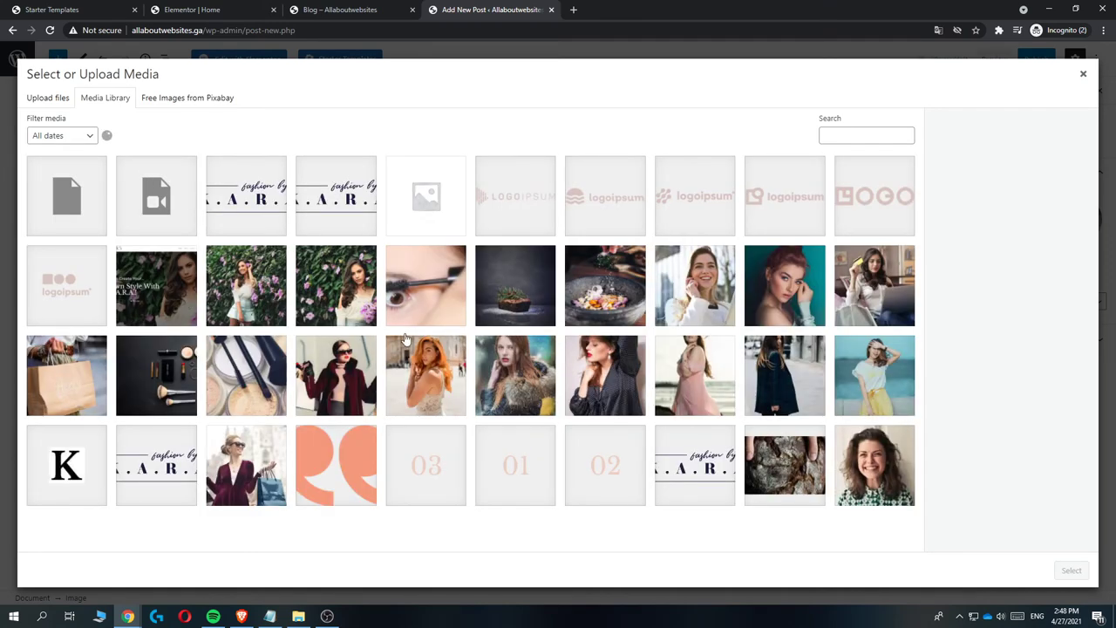
{"action": "left_click", "coordinate": [422, 374]}
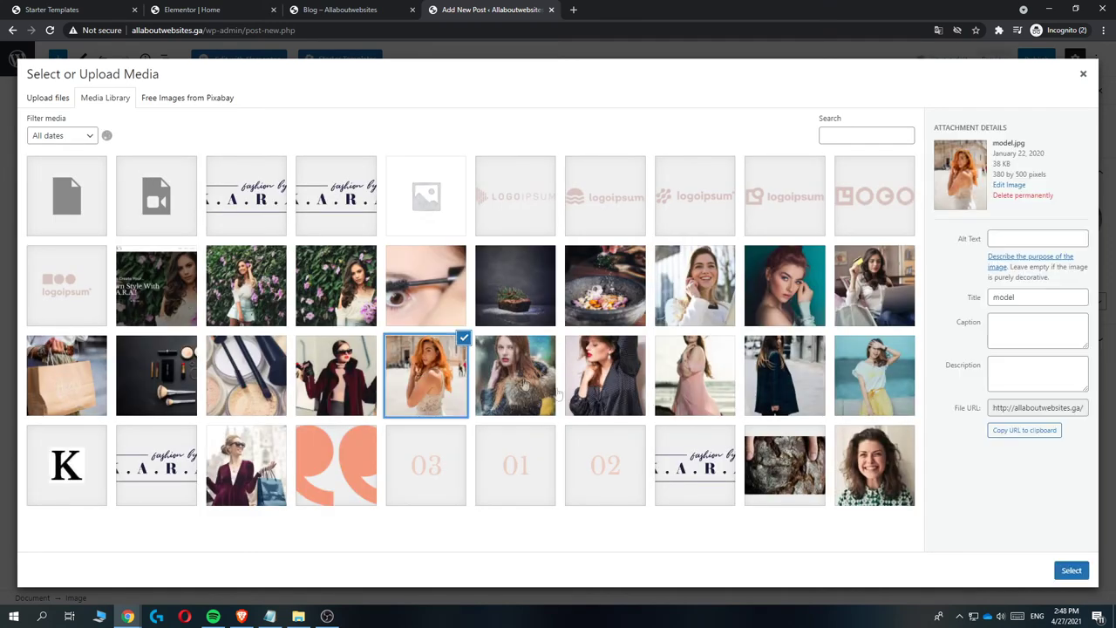
{"action": "left_click", "coordinate": [1058, 571]}
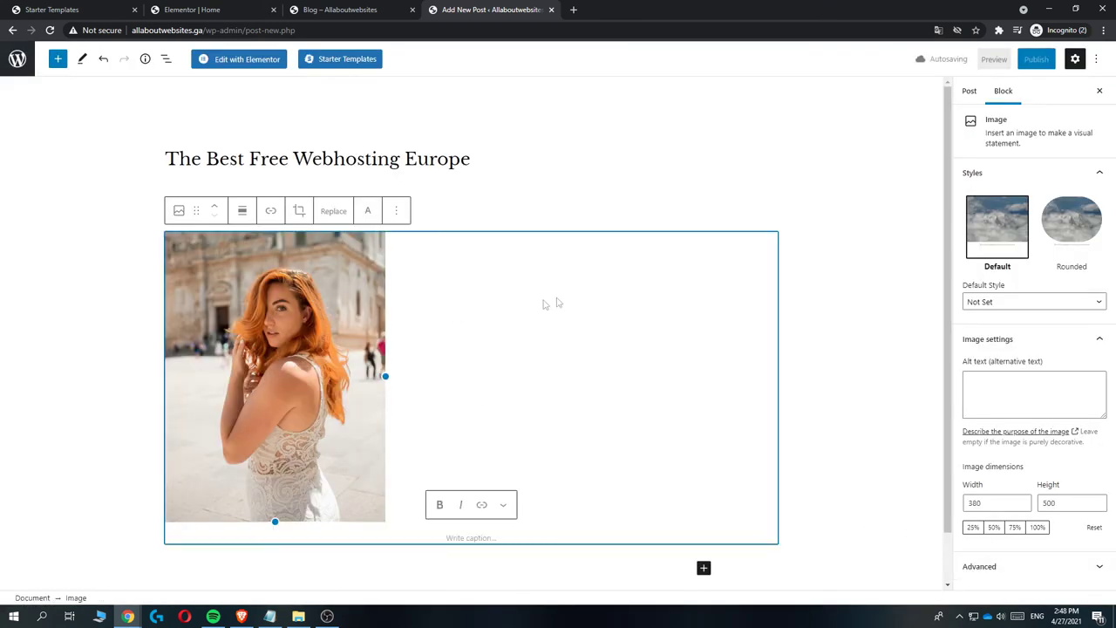
{"action": "left_click_drag", "start_coordinate": [275, 366], "coordinate": [642, 287]}
{"action": "left_click", "coordinate": [512, 179]}
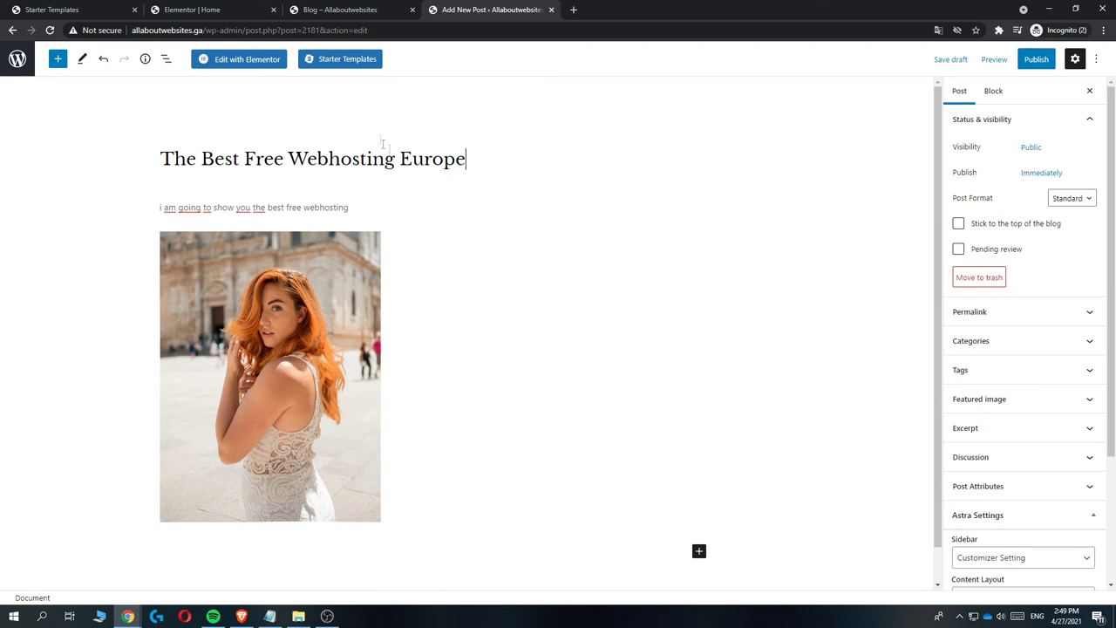
{"action": "left_click", "coordinate": [1035, 61]}
Confirm the publish and reload the Blog page to see the new post listed.
{"action": "left_click", "coordinate": [1002, 62]}
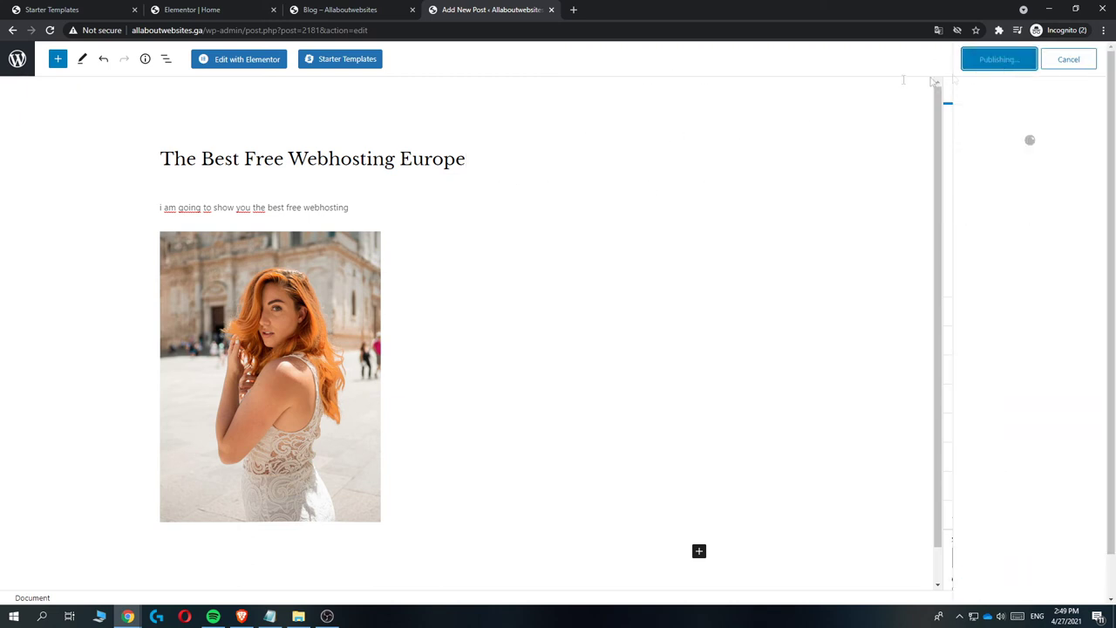
{"action": "left_click", "coordinate": [320, 8]}
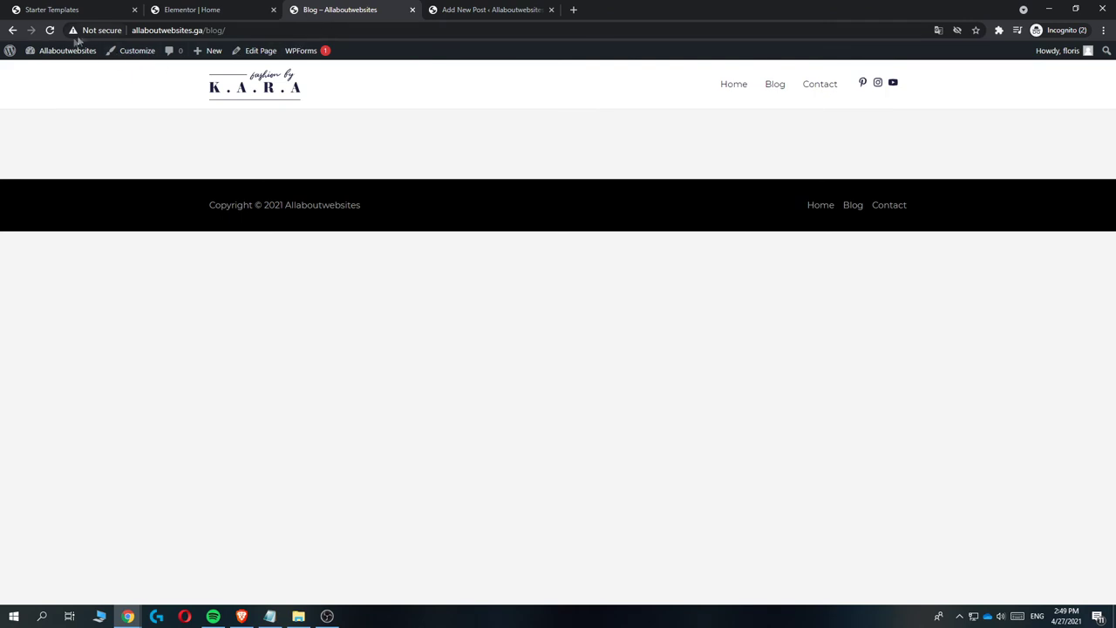
{"action": "left_click", "coordinate": [49, 31]}
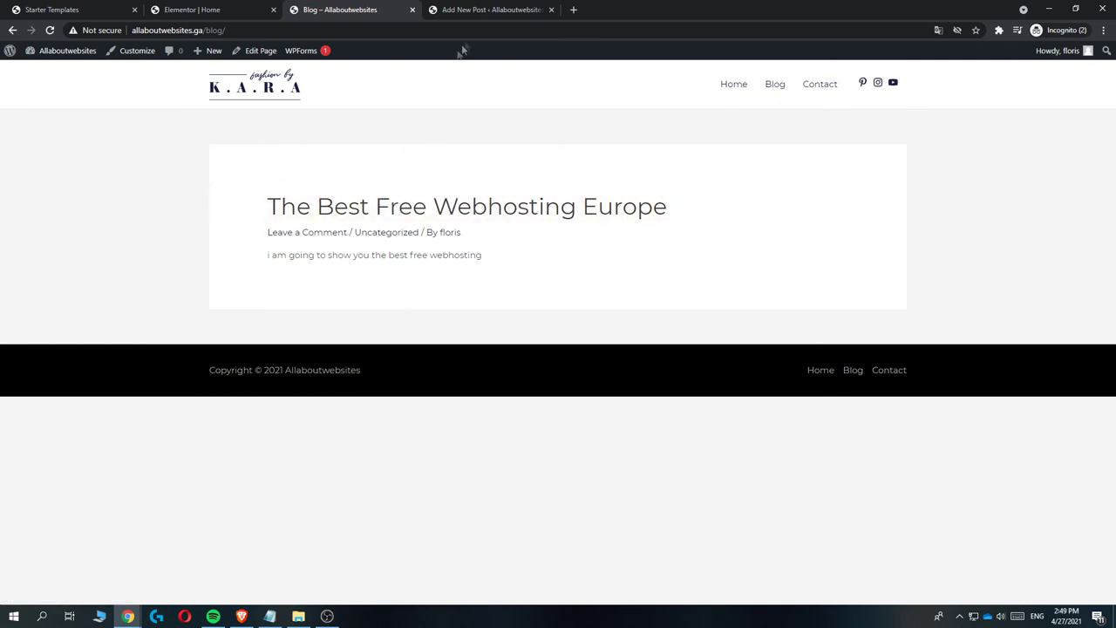
{"action": "left_click_drag", "start_coordinate": [303, 231], "coordinate": [488, 251]}
{"action": "left_click", "coordinate": [488, 251]}
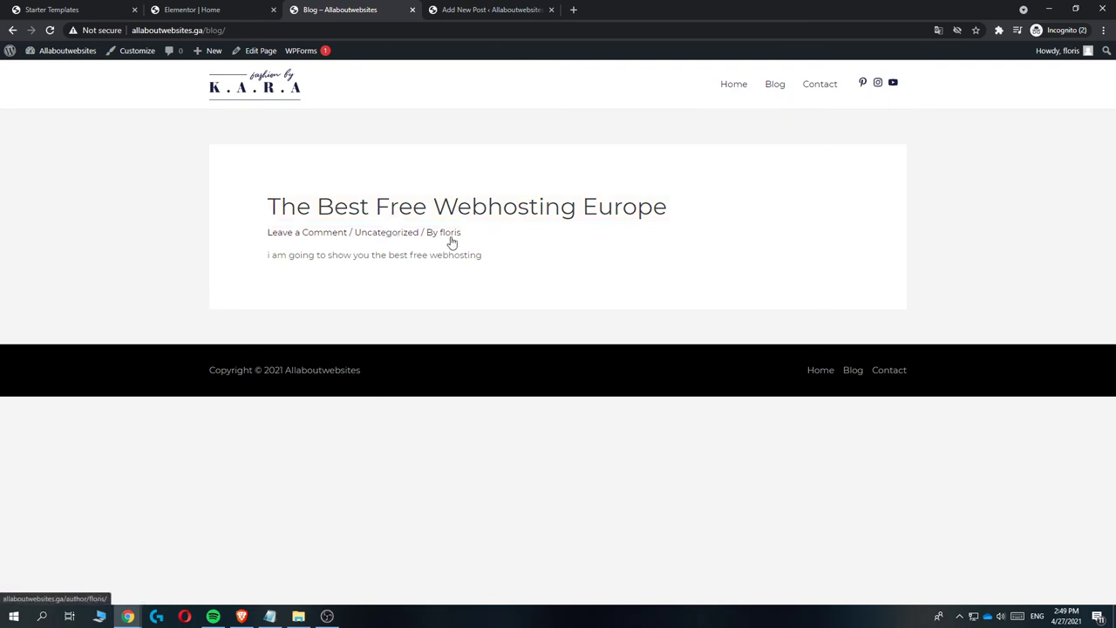
{"action": "left_click", "coordinate": [473, 9]}
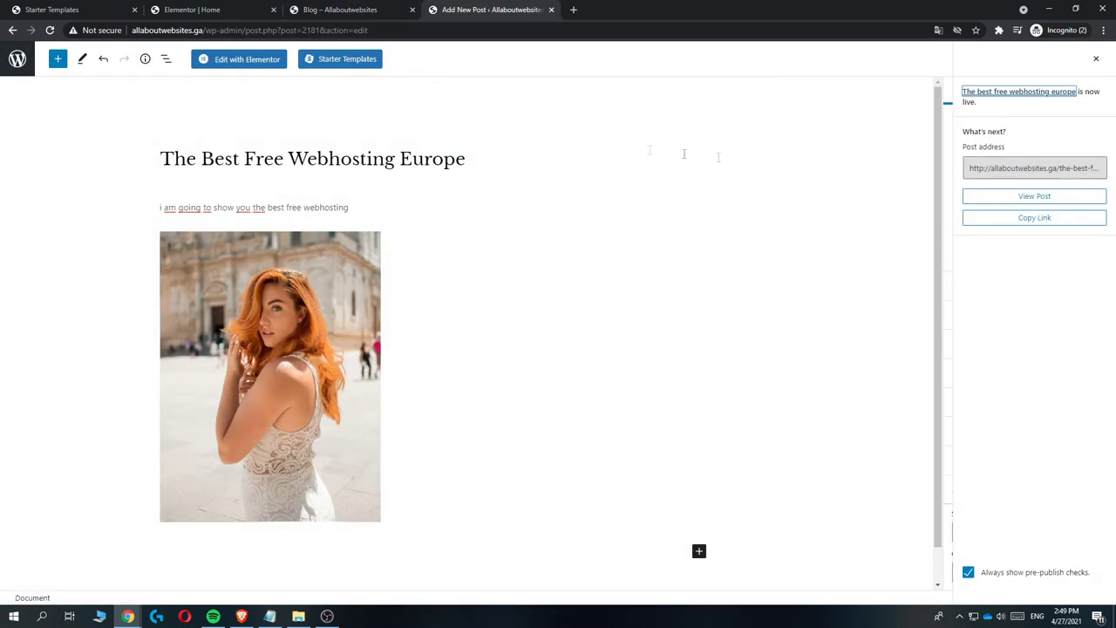
Close the post-published panel and look through the permalink and categories settings.
{"action": "left_click", "coordinate": [1096, 58]}
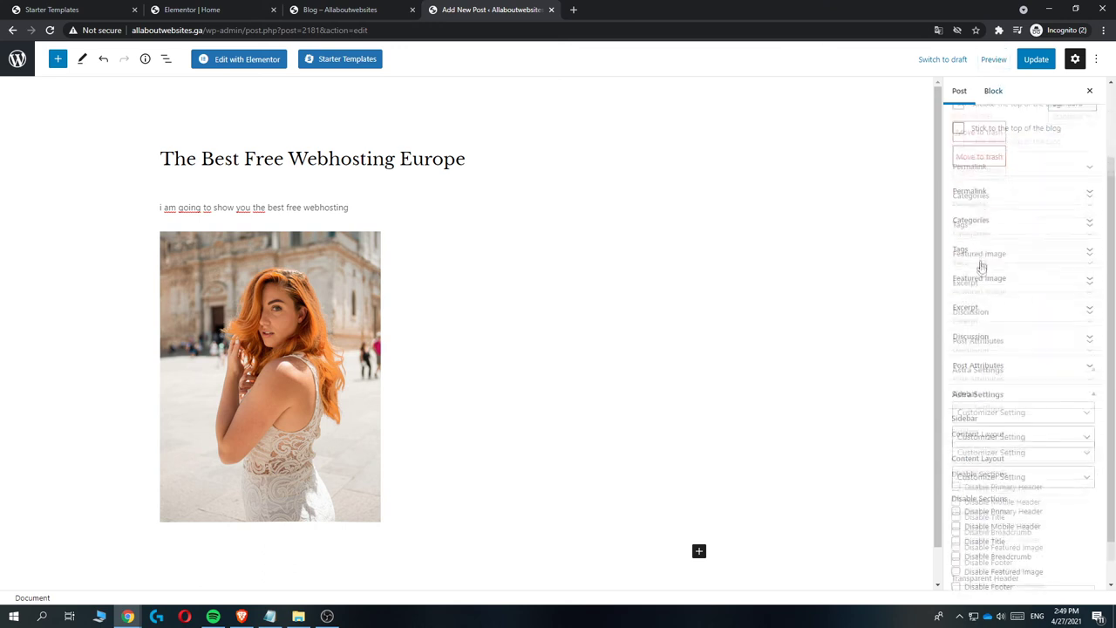
{"action": "left_click", "coordinate": [979, 280]}
{"action": "left_click_drag", "start_coordinate": [1074, 327], "coordinate": [957, 327]}
{"action": "left_click", "coordinate": [974, 287]}
{"action": "left_click", "coordinate": [969, 318]}
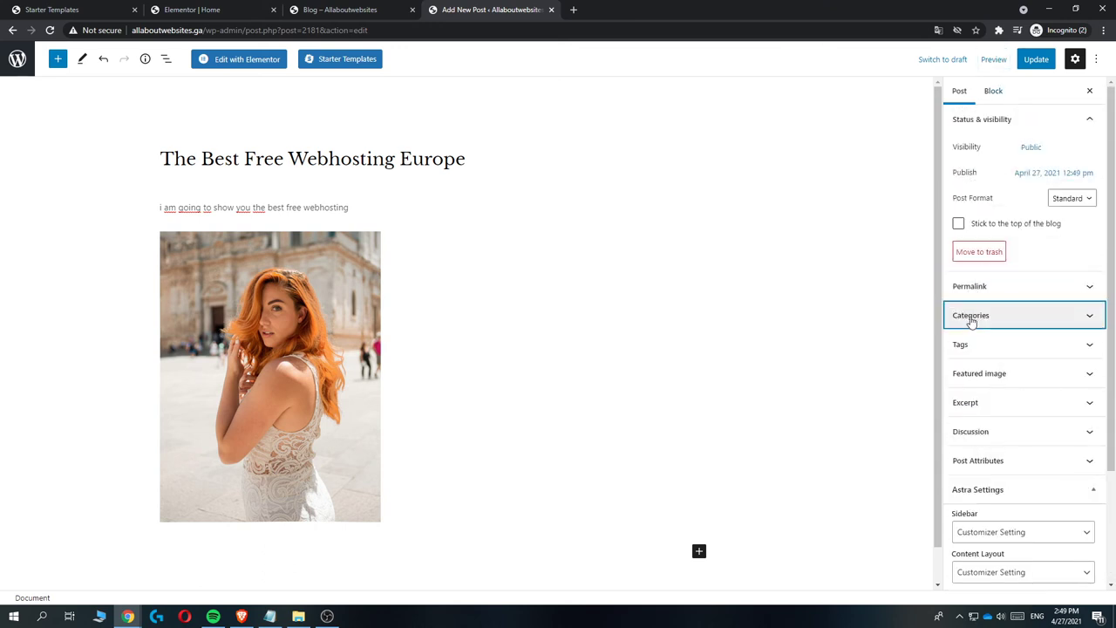
{"action": "left_click", "coordinate": [979, 316]}
{"action": "left_click", "coordinate": [978, 321]}
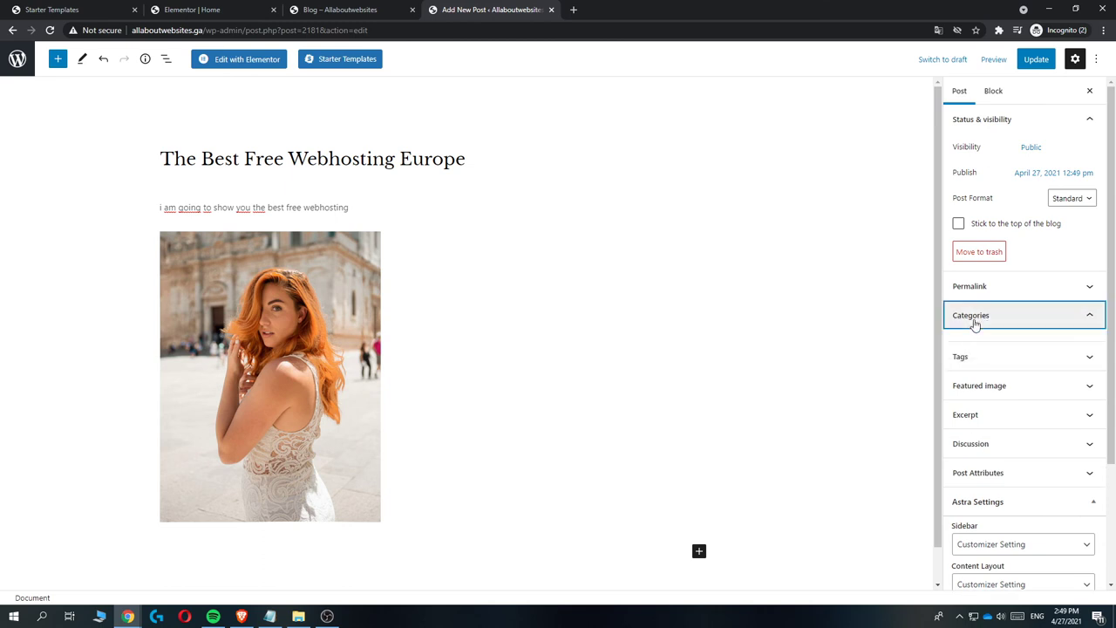
{"action": "left_click", "coordinate": [975, 323]}
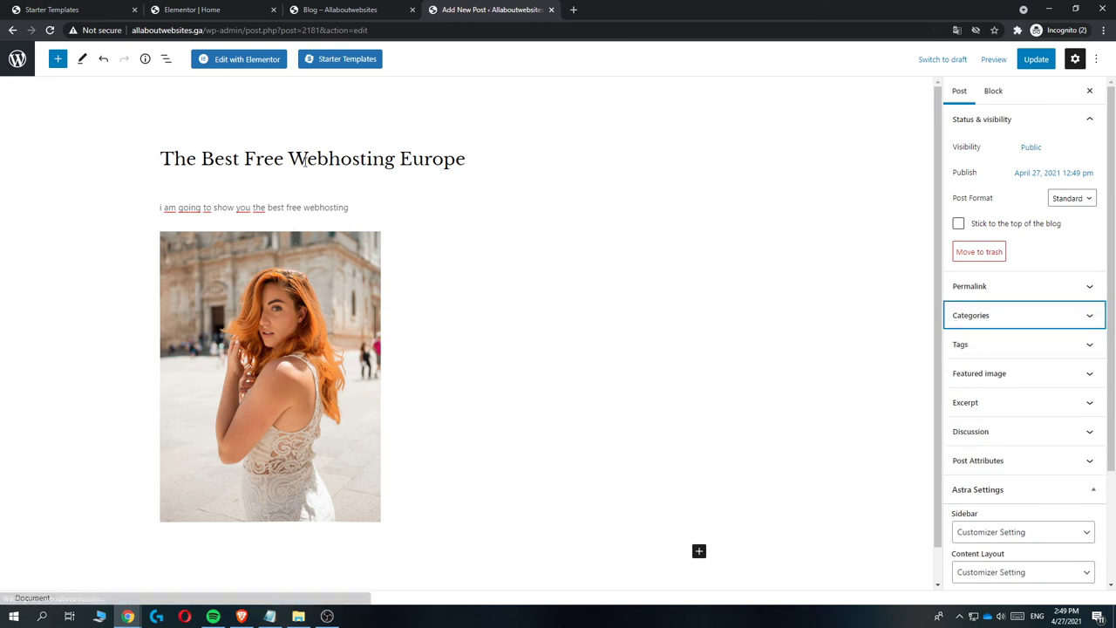
{"action": "left_click", "coordinate": [999, 325]}
{"action": "left_click", "coordinate": [996, 324]}
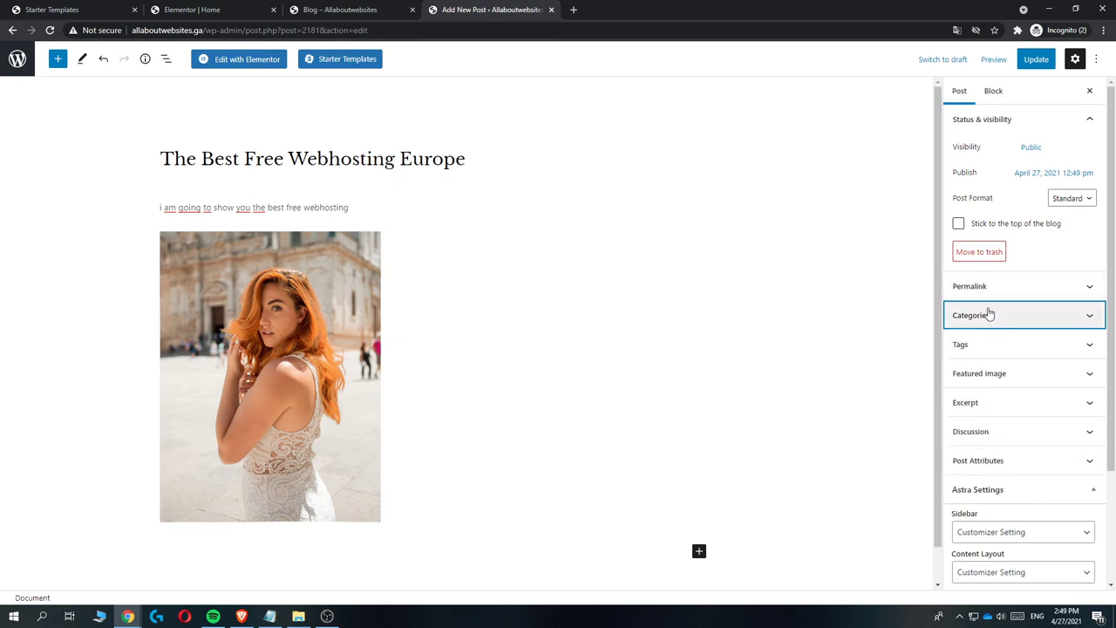
Add the tag 'top 5 best webhosting' to the post.
{"action": "left_click", "coordinate": [978, 346]}
{"action": "left_click", "coordinate": [983, 384]}
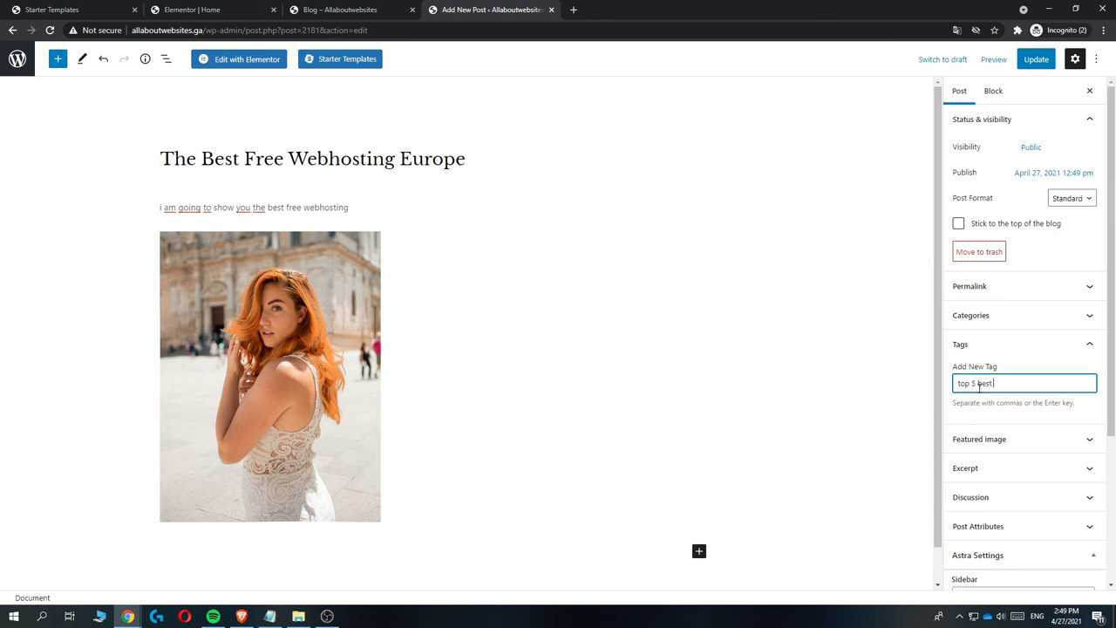
{"action": "type", "text": "ng"}
{"action": "key", "text": "Return"}
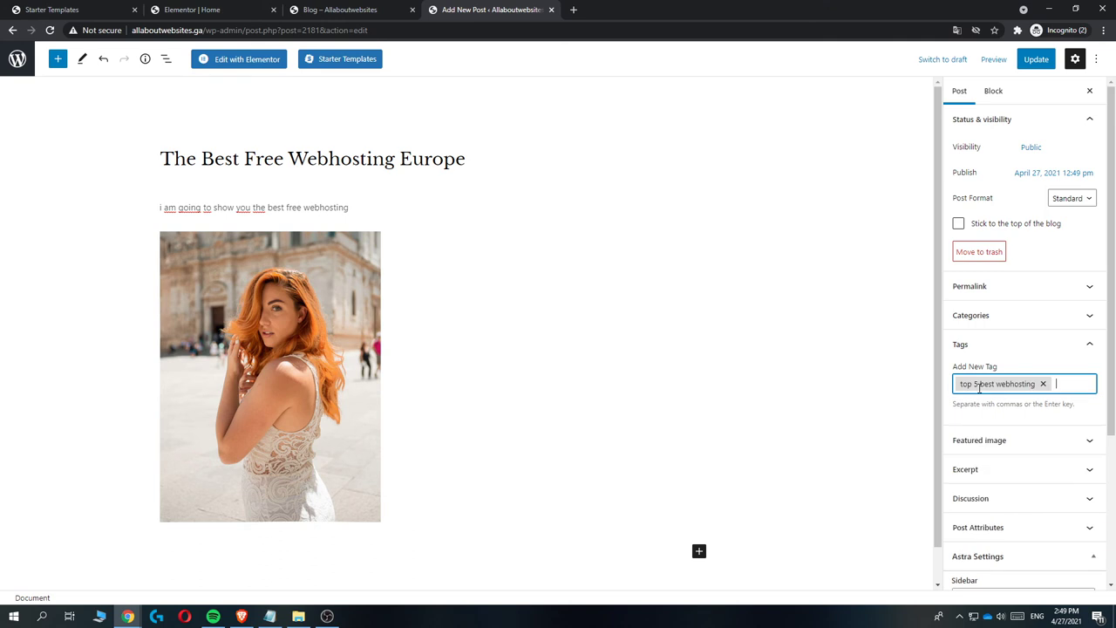
{"action": "scroll", "coordinate": [968, 384], "scroll_direction": "down", "scroll_amount": 1}
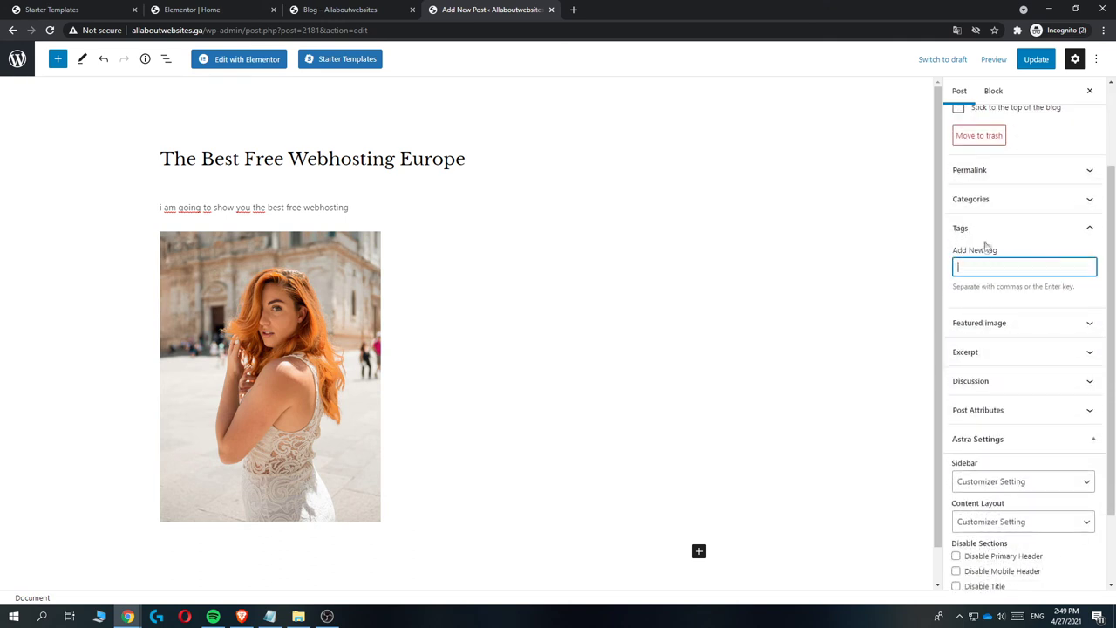
{"action": "left_click", "coordinate": [985, 240]}
Set the dark food photo as the featured image and update the post.
{"action": "left_click", "coordinate": [988, 259]}
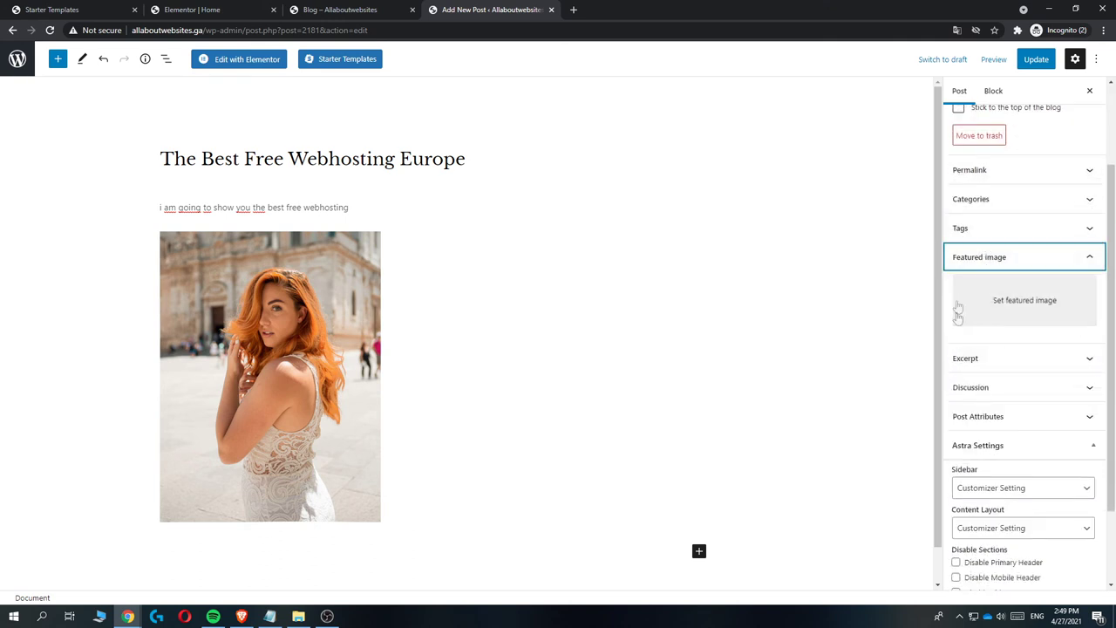
{"action": "left_click", "coordinate": [1081, 304]}
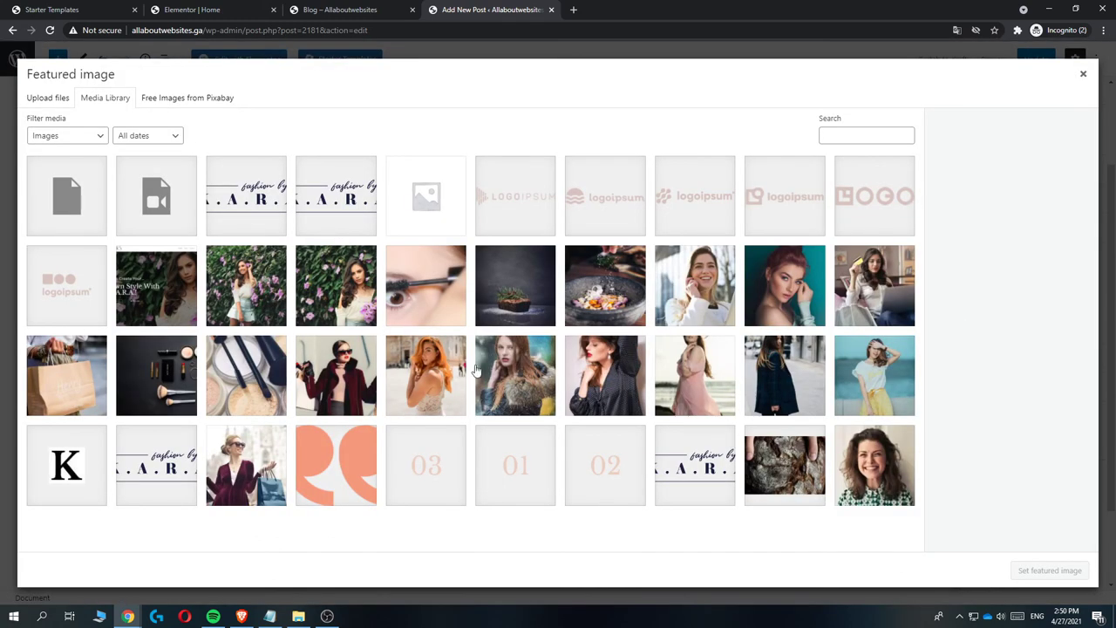
{"action": "left_click", "coordinate": [536, 301]}
{"action": "left_click", "coordinate": [1055, 569]}
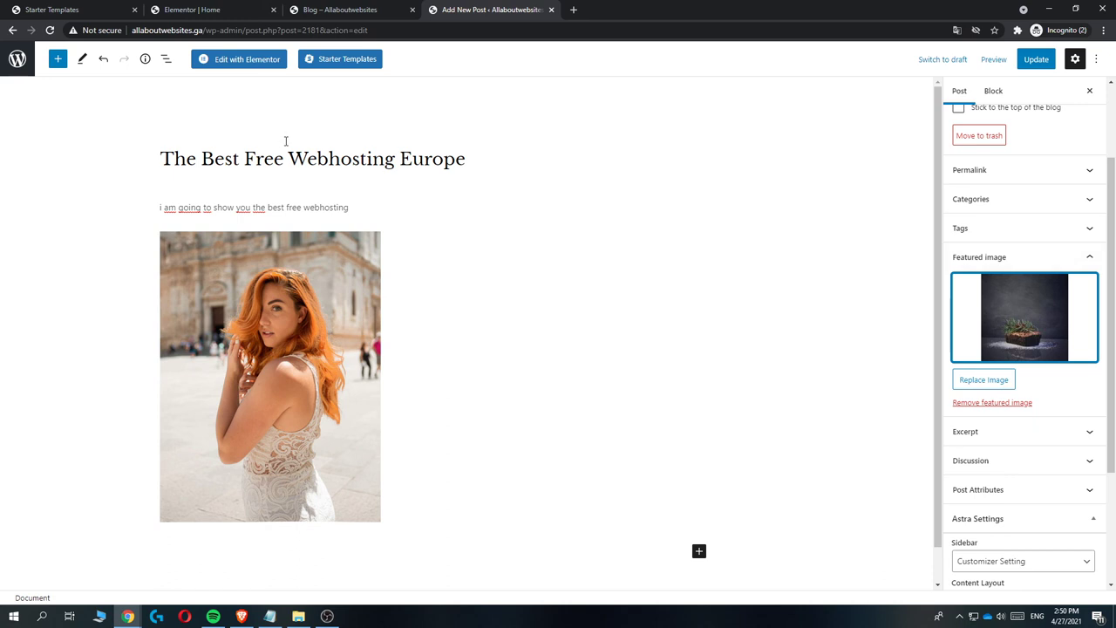
{"action": "left_click", "coordinate": [1034, 58]}
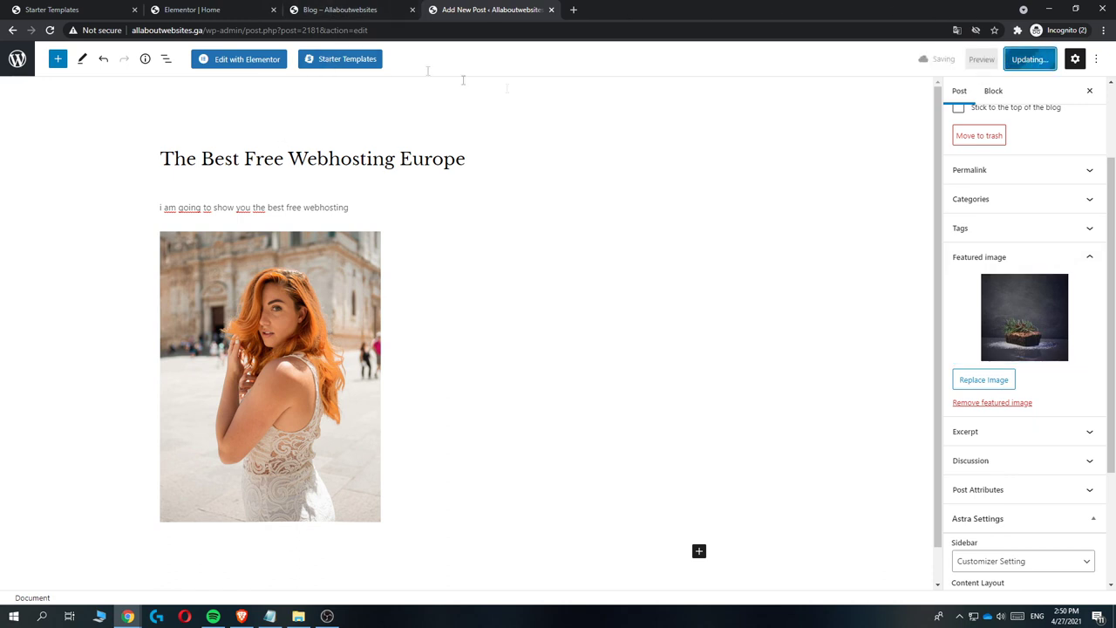
Reload the Blog page to confirm the featured image appears on the post.
{"action": "left_click", "coordinate": [340, 10]}
{"action": "left_click", "coordinate": [49, 30]}
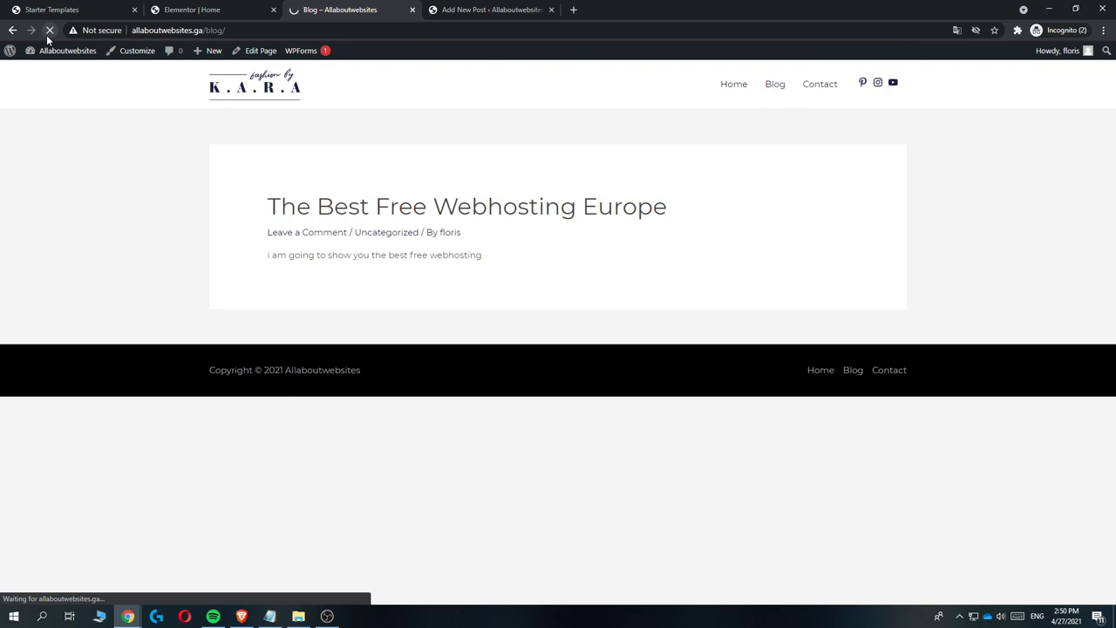
{"action": "scroll", "coordinate": [438, 239], "scroll_direction": "down", "scroll_amount": 1}
{"action": "scroll", "coordinate": [439, 239], "scroll_direction": "up", "scroll_amount": 1}
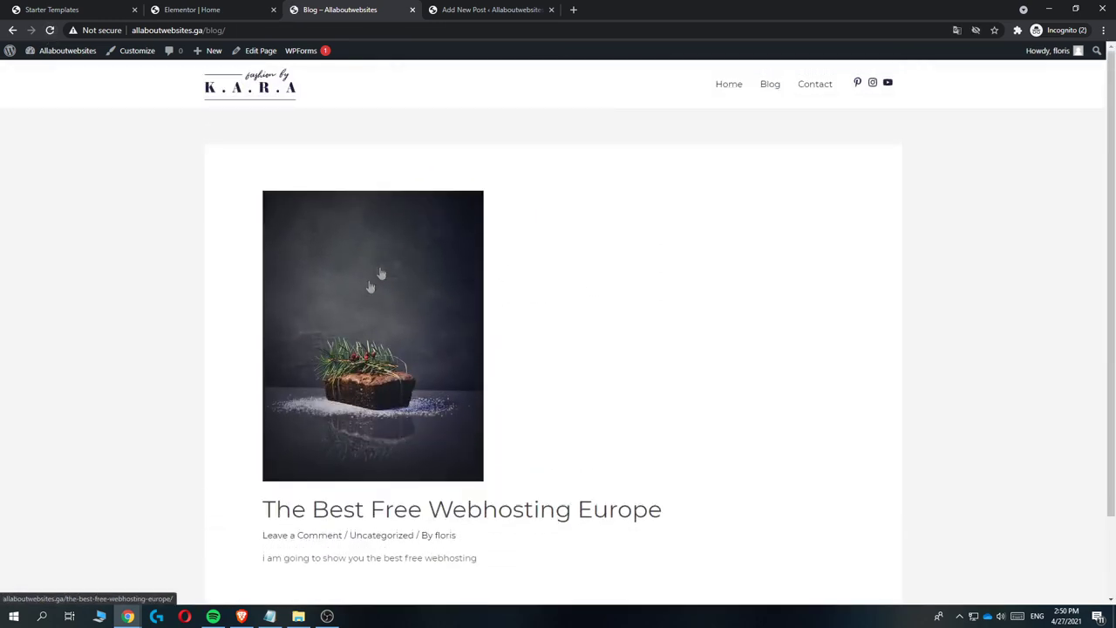
{"action": "left_click", "coordinate": [488, 9]}
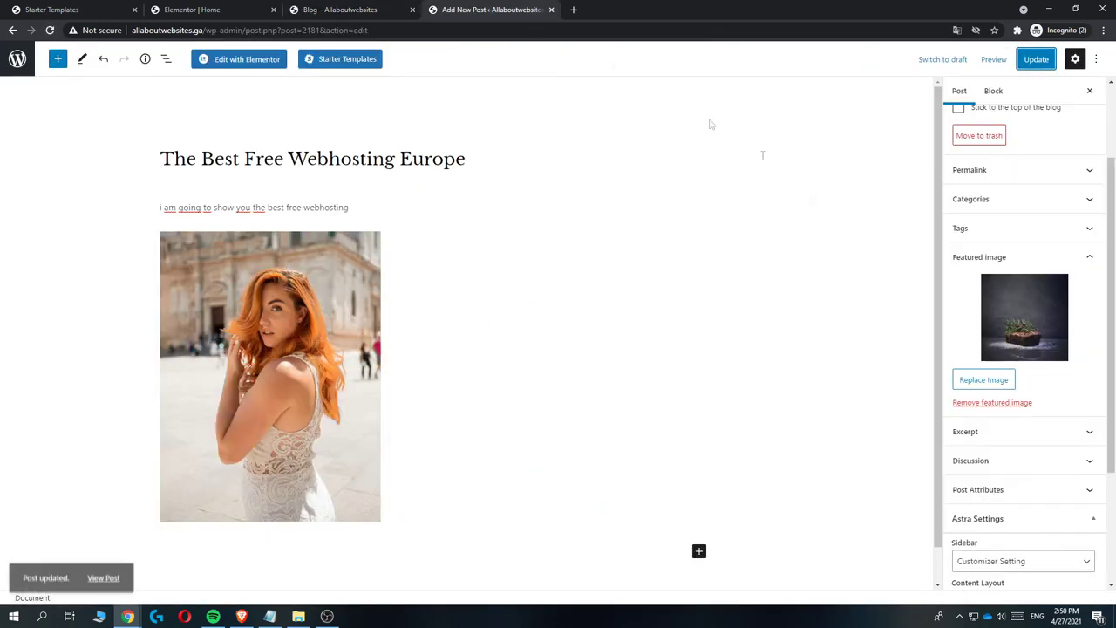
Open the Excerpt settings and compare them with the excerpt line shown on the Blog page.
{"action": "left_click", "coordinate": [983, 258]}
{"action": "left_click", "coordinate": [978, 260]}
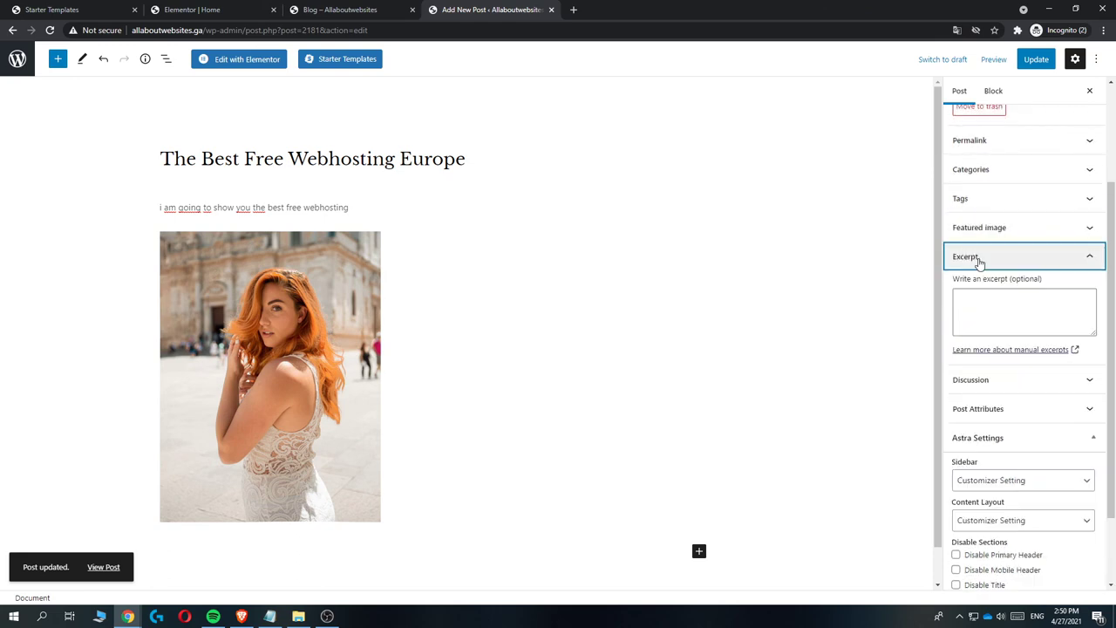
{"action": "left_click", "coordinate": [1016, 305]}
{"action": "left_click", "coordinate": [340, 10]}
{"action": "scroll", "coordinate": [273, 385], "scroll_direction": "down", "scroll_amount": 1}
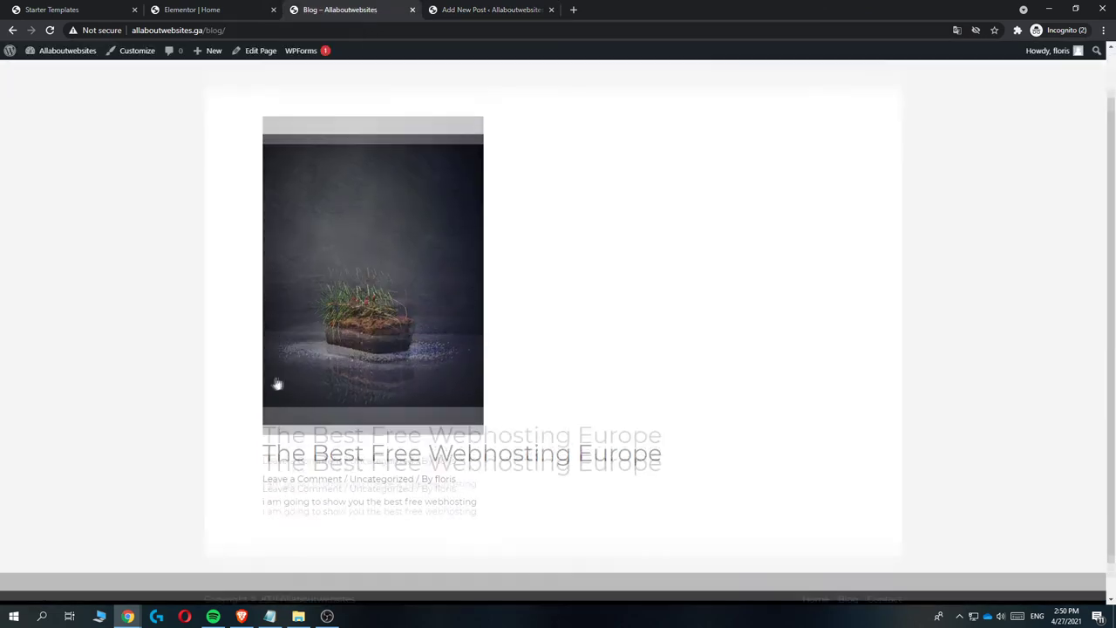
{"action": "left_click_drag", "start_coordinate": [478, 468], "coordinate": [262, 462]}
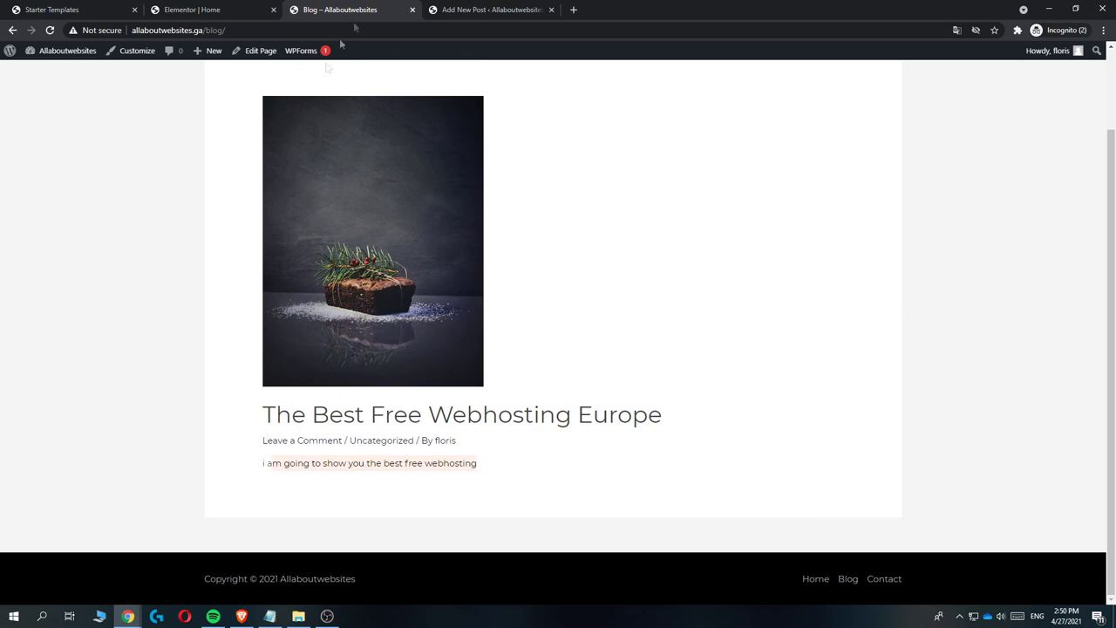
{"action": "left_click", "coordinate": [488, 9]}
{"action": "scroll", "coordinate": [267, 157], "scroll_direction": "down", "scroll_amount": 1}
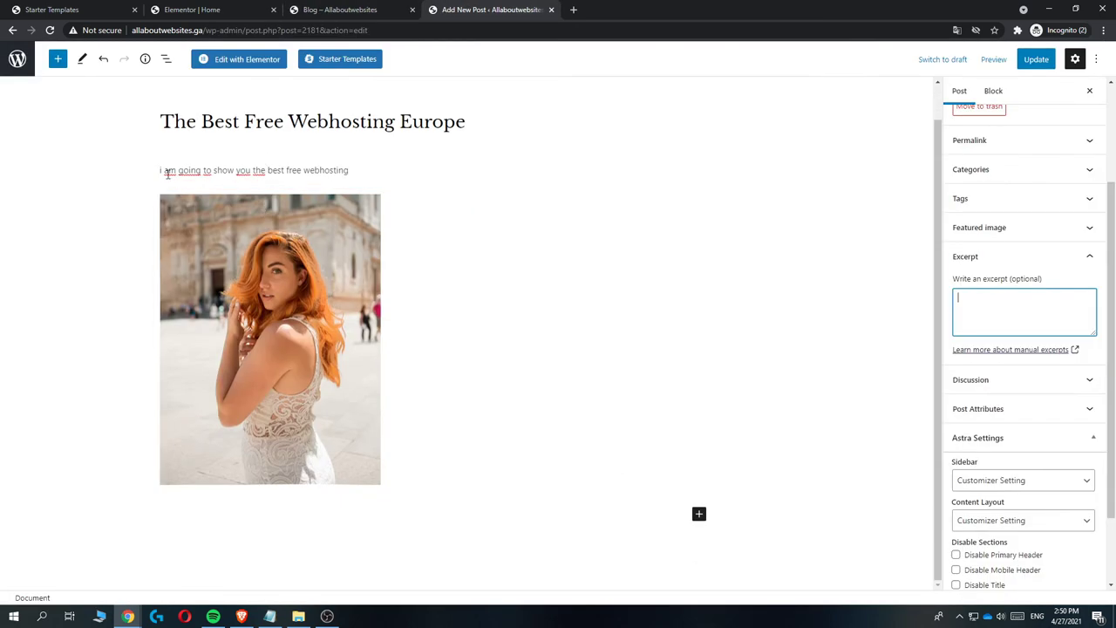
Uncheck Allow comments and Allow pingbacks & trackbacks for the post, then update it.
{"action": "left_click", "coordinate": [287, 170]}
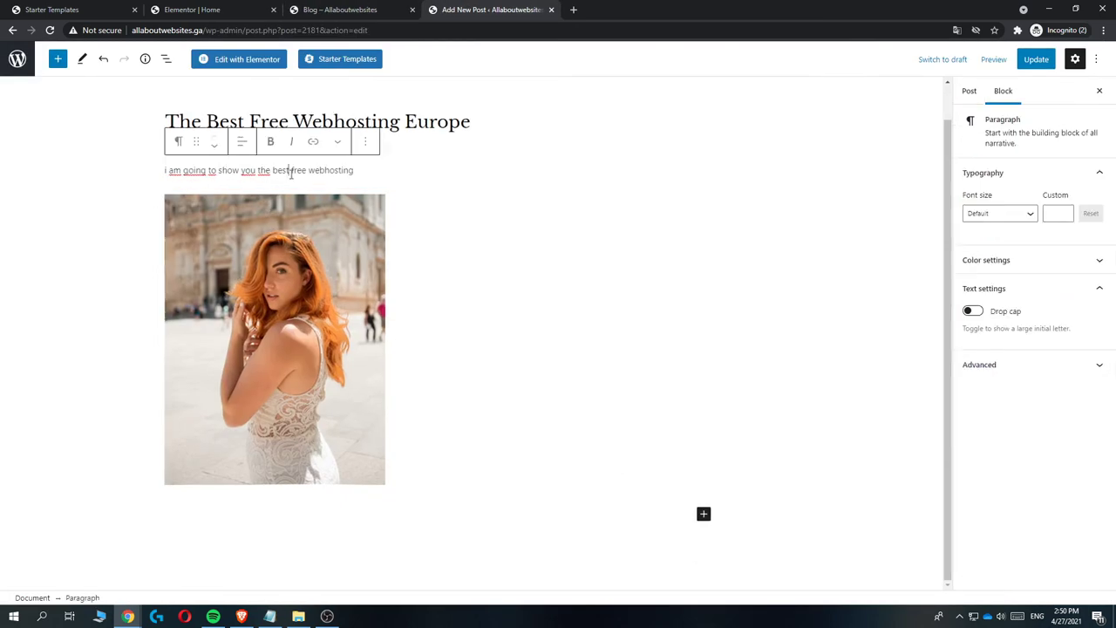
{"action": "left_click", "coordinate": [970, 90]}
{"action": "scroll", "coordinate": [968, 381], "scroll_direction": "down", "scroll_amount": 3}
{"action": "left_click", "coordinate": [986, 253]}
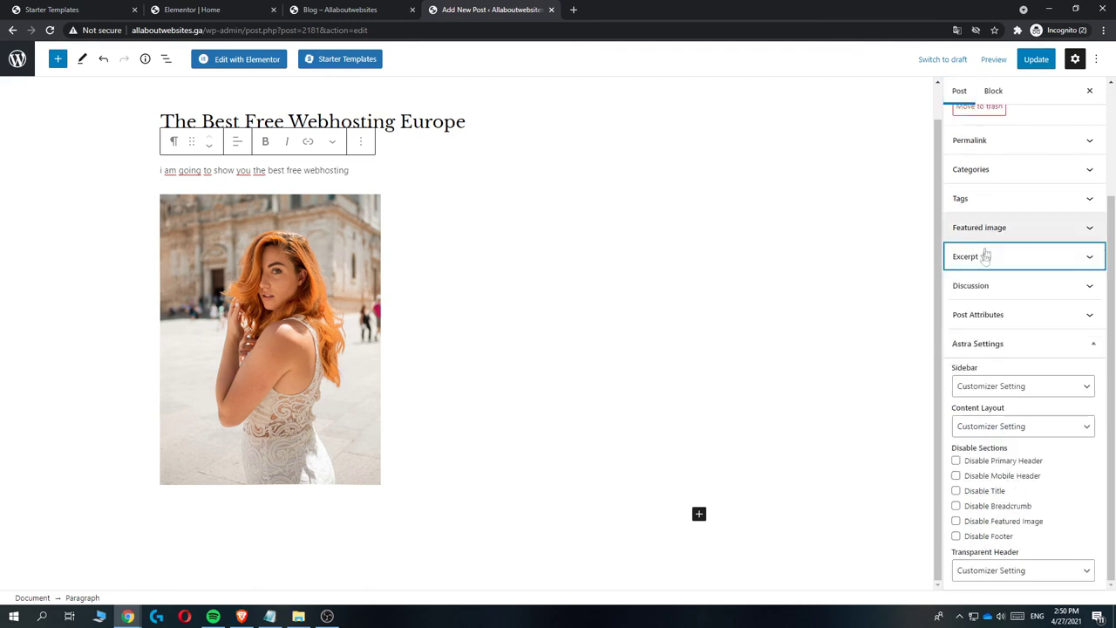
{"action": "left_click", "coordinate": [982, 285]}
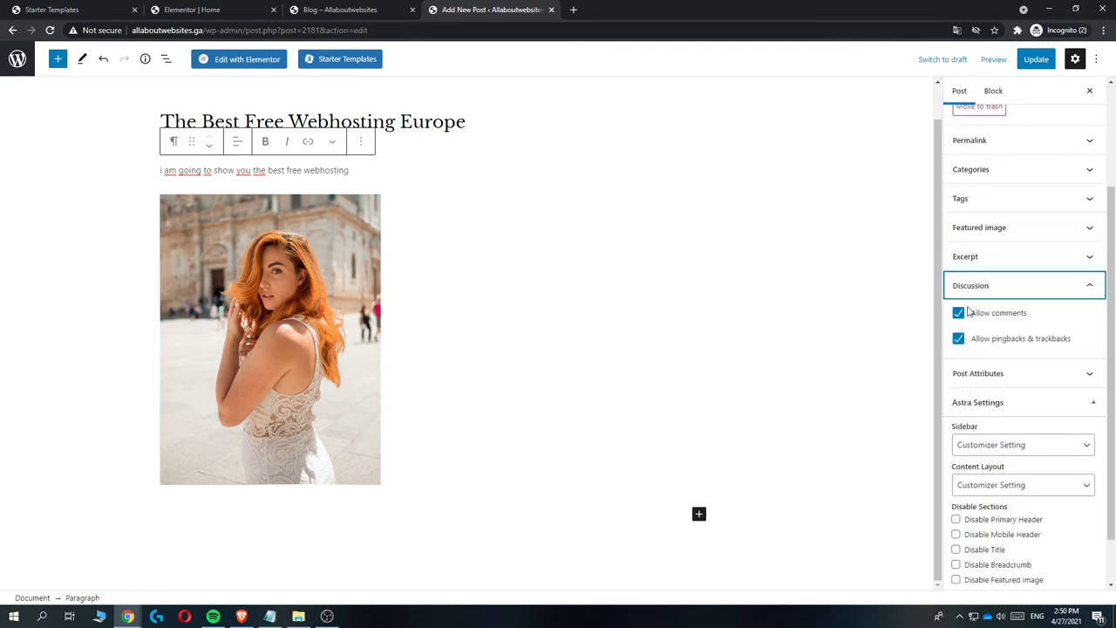
{"action": "left_click", "coordinate": [958, 312]}
{"action": "left_click", "coordinate": [958, 338]}
{"action": "left_click", "coordinate": [989, 297]}
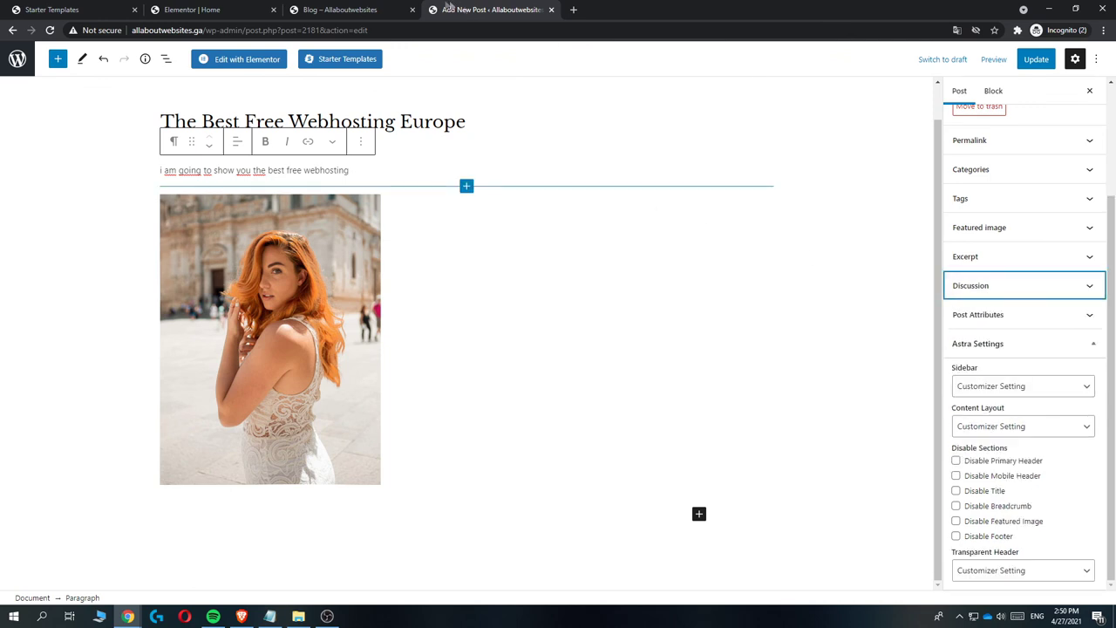
{"action": "left_click", "coordinate": [1035, 59]}
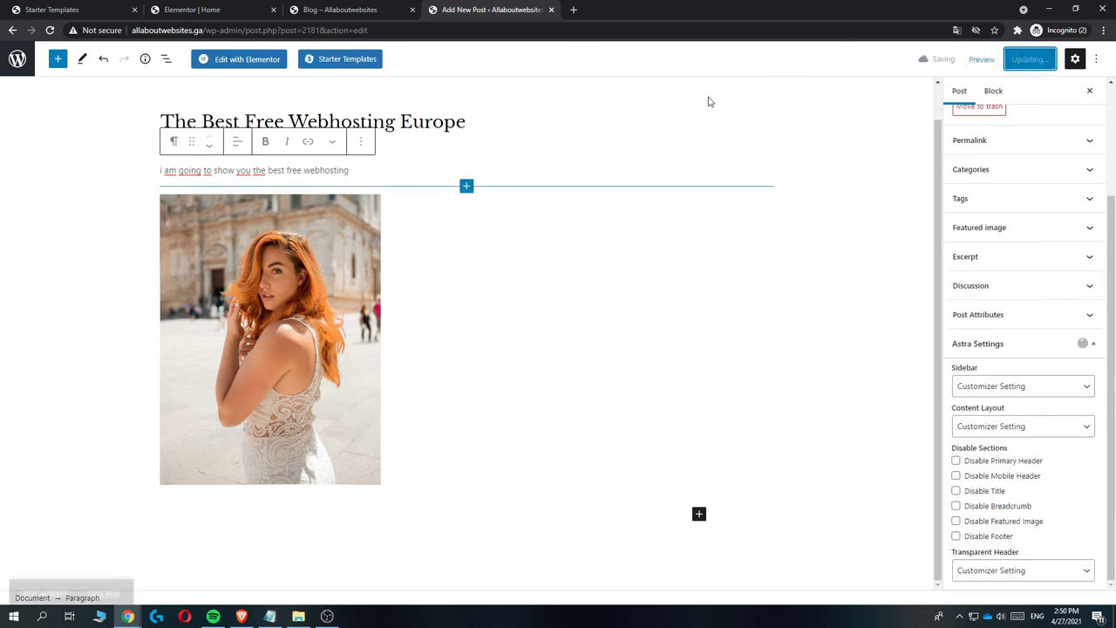
Reload the live blog page to confirm Leave a Comment is gone, then return to the editor.
{"action": "left_click", "coordinate": [342, 10]}
{"action": "left_click", "coordinate": [50, 30]}
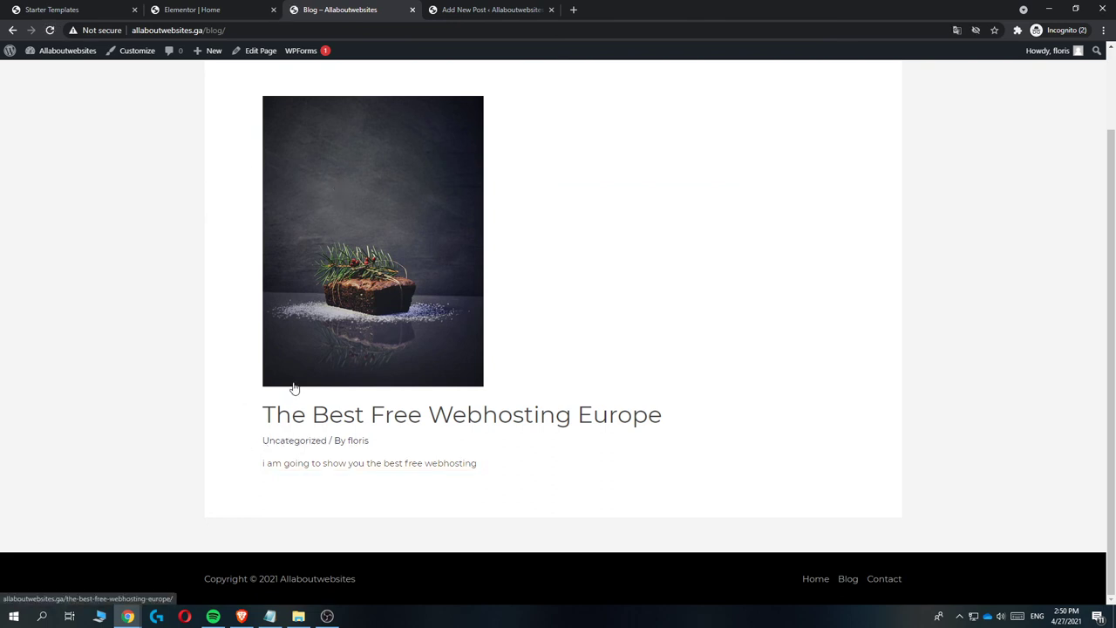
{"action": "left_click", "coordinate": [481, 8]}
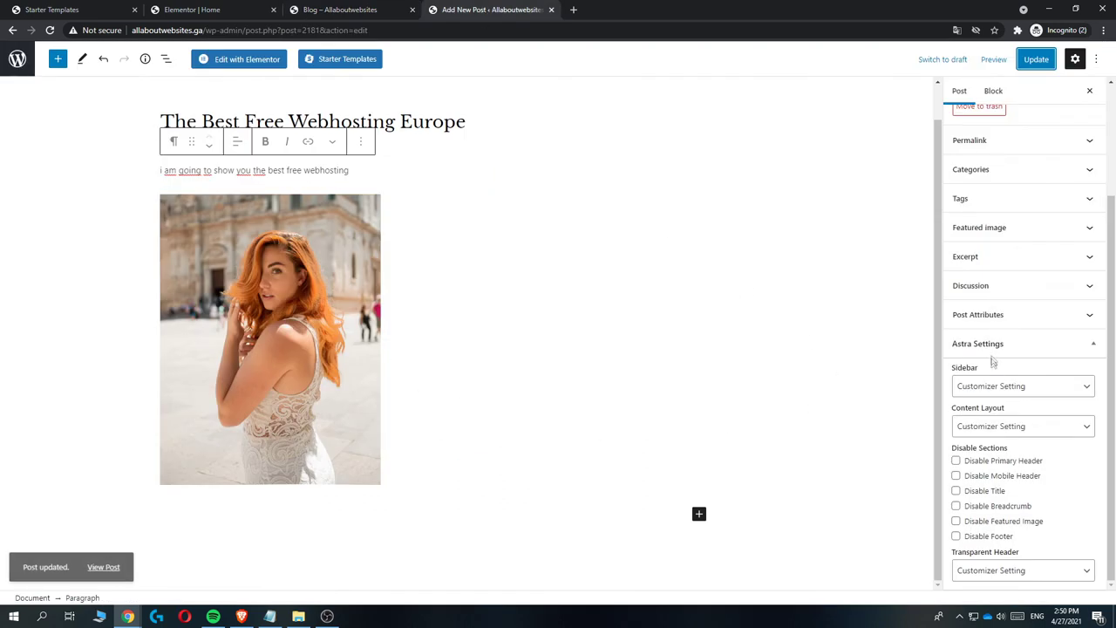
Review the Post Attributes template list, keep Default Template, collapse Astra Settings and update.
{"action": "left_click", "coordinate": [1005, 312]}
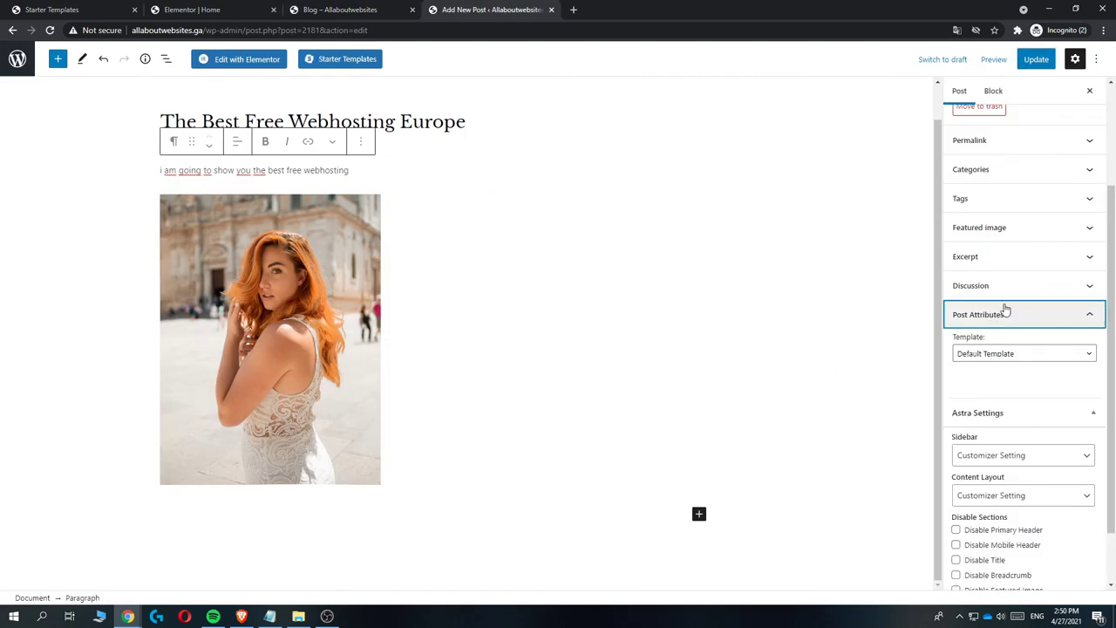
{"action": "left_click", "coordinate": [1016, 354]}
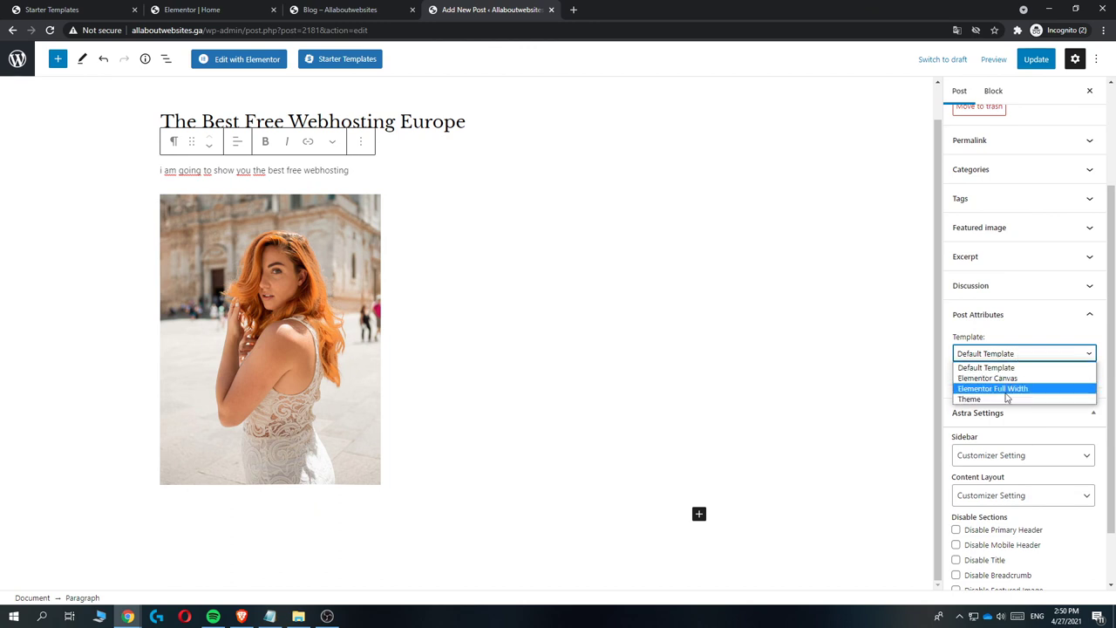
{"action": "left_click", "coordinate": [383, 9]}
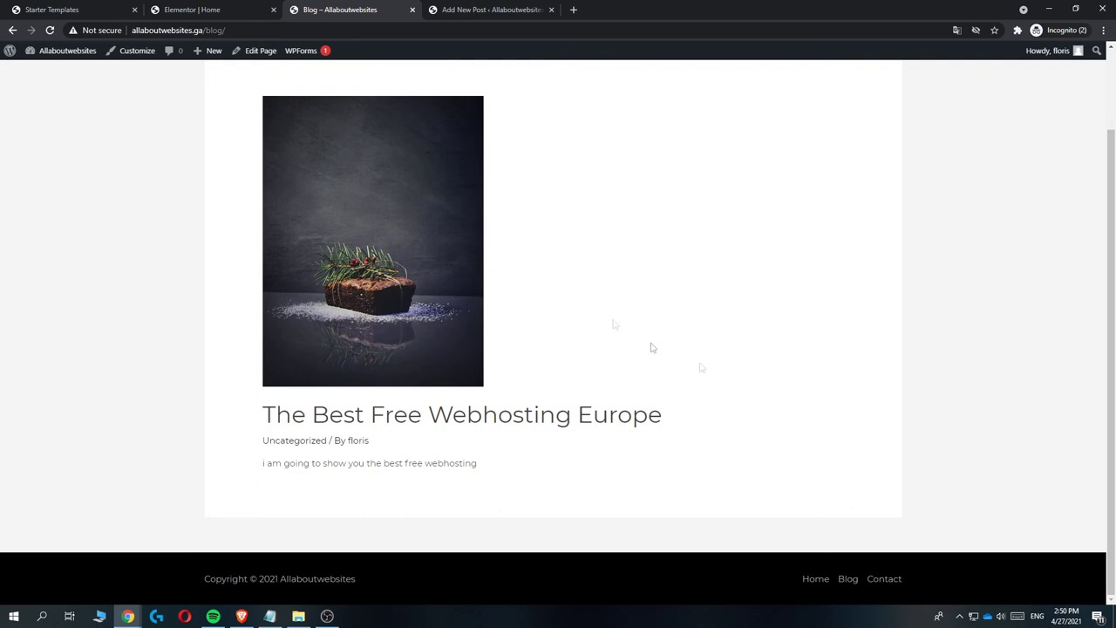
{"action": "left_click", "coordinate": [482, 10]}
{"action": "scroll", "coordinate": [959, 344], "scroll_direction": "down", "scroll_amount": 1}
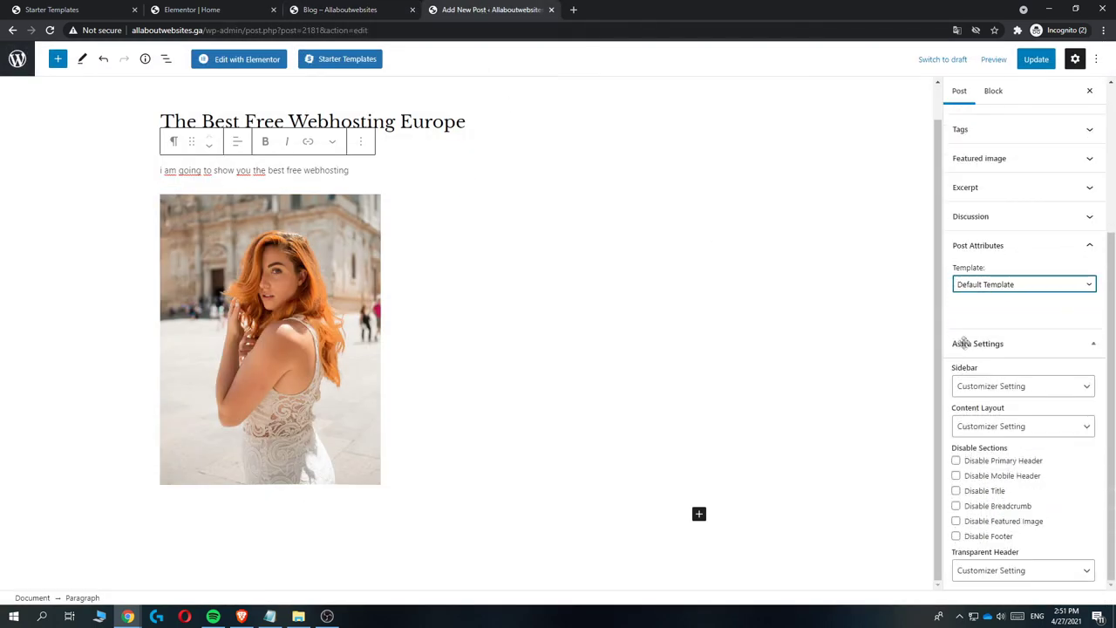
{"action": "left_click", "coordinate": [976, 345]}
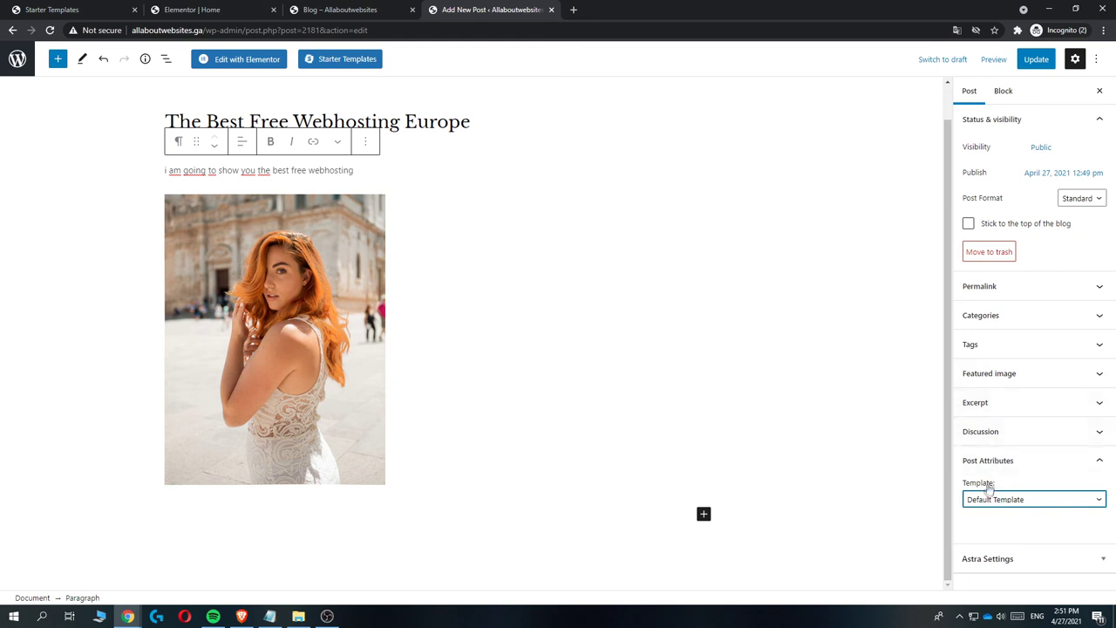
{"action": "left_click", "coordinate": [1036, 58]}
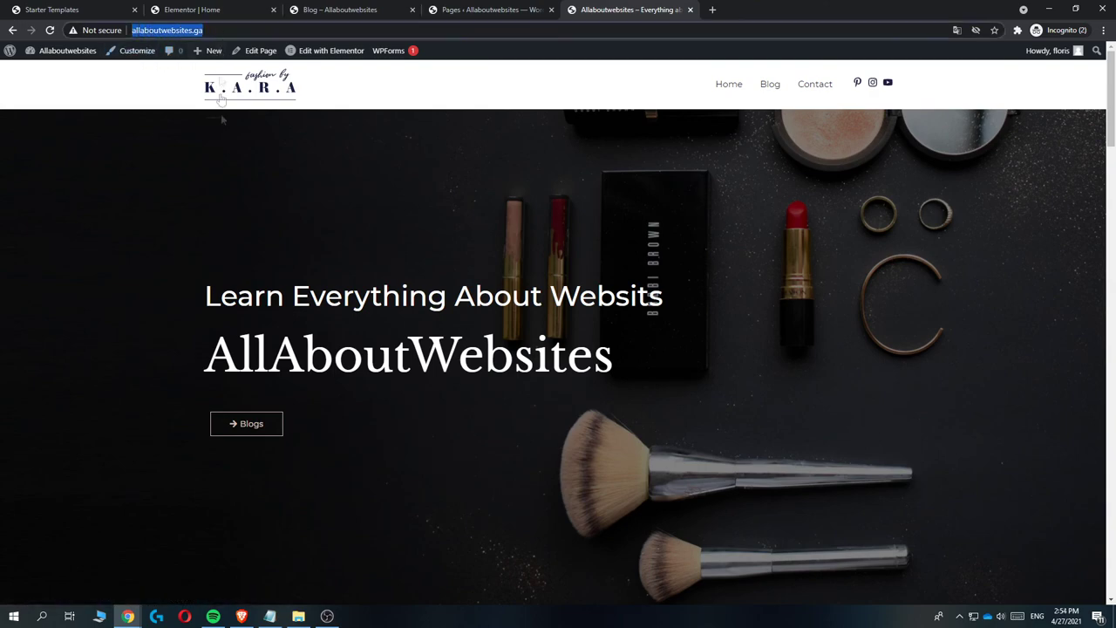
From the reloaded homepage, go to Blog and open The Best Free Webhosting Europe post.
{"action": "left_click", "coordinate": [262, 92]}
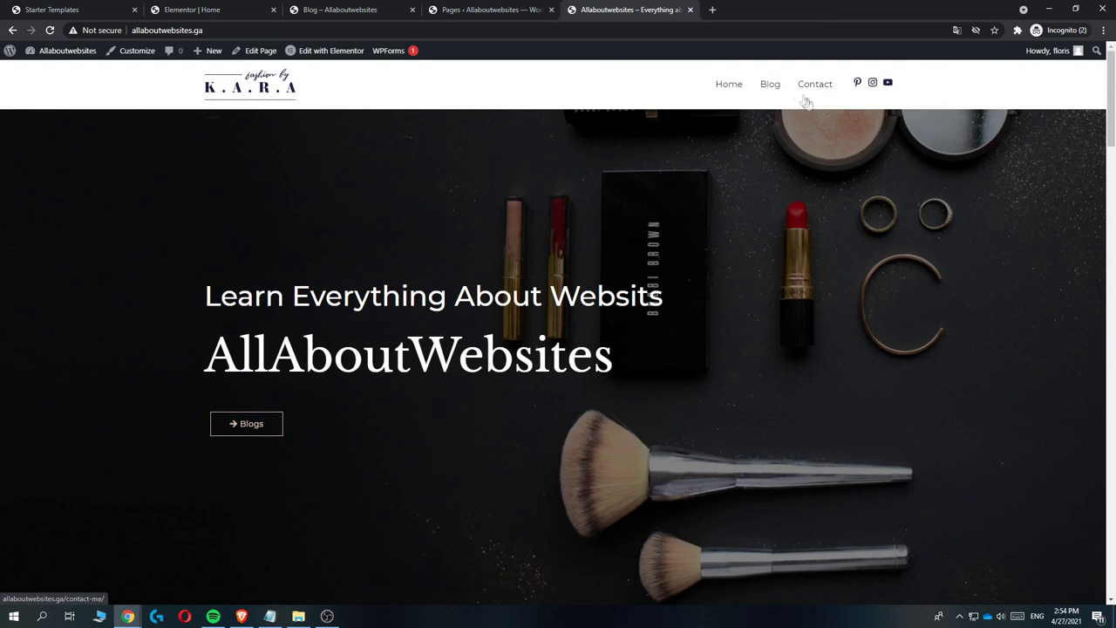
{"action": "left_click", "coordinate": [773, 91]}
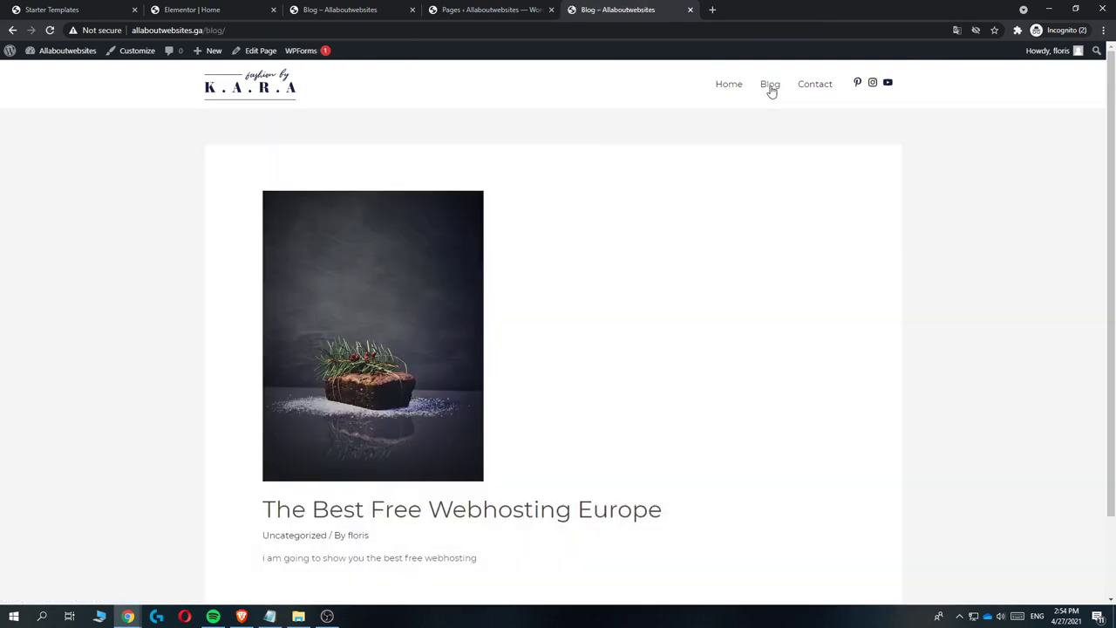
{"action": "left_click", "coordinate": [453, 299]}
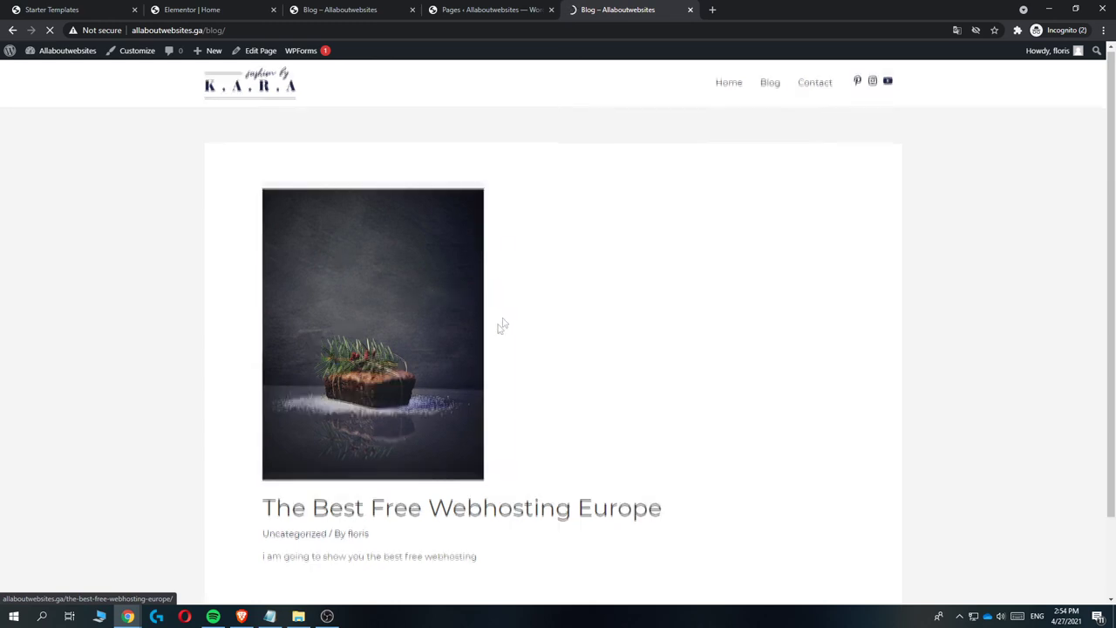
Scroll through the post's cake photo, intro text and model photo.
{"action": "scroll", "coordinate": [439, 321], "scroll_direction": "down", "scroll_amount": 4}
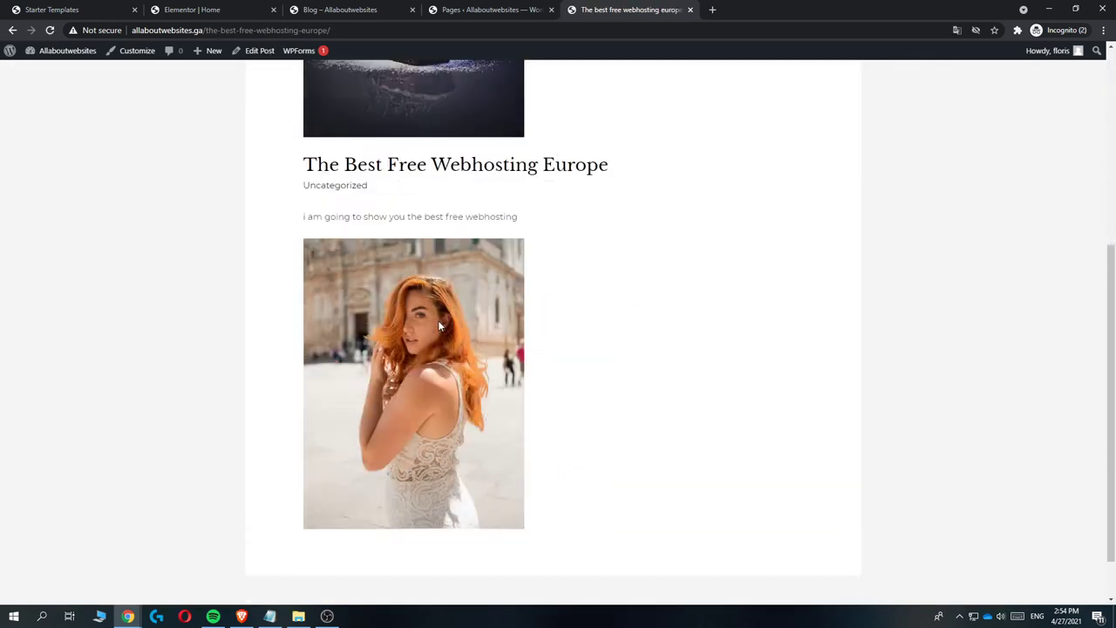
{"action": "scroll", "coordinate": [438, 320], "scroll_direction": "up", "scroll_amount": 3}
{"action": "scroll", "coordinate": [322, 305], "scroll_direction": "up", "scroll_amount": 2}
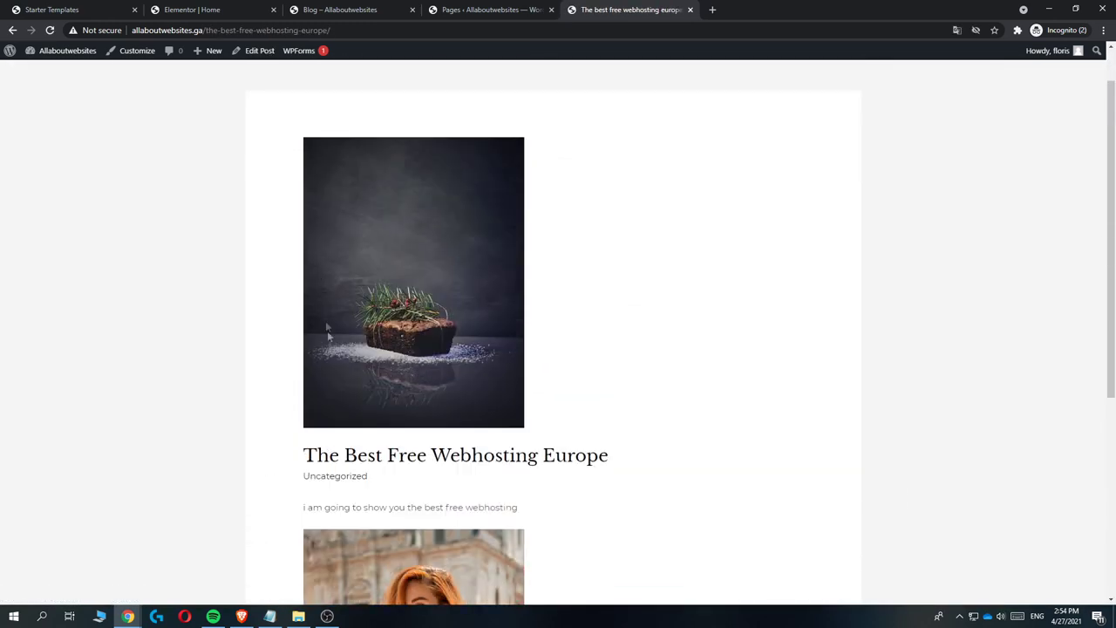
{"action": "left_click_drag", "start_coordinate": [621, 460], "coordinate": [287, 460]}
{"action": "scroll", "coordinate": [326, 413], "scroll_direction": "down", "scroll_amount": 2}
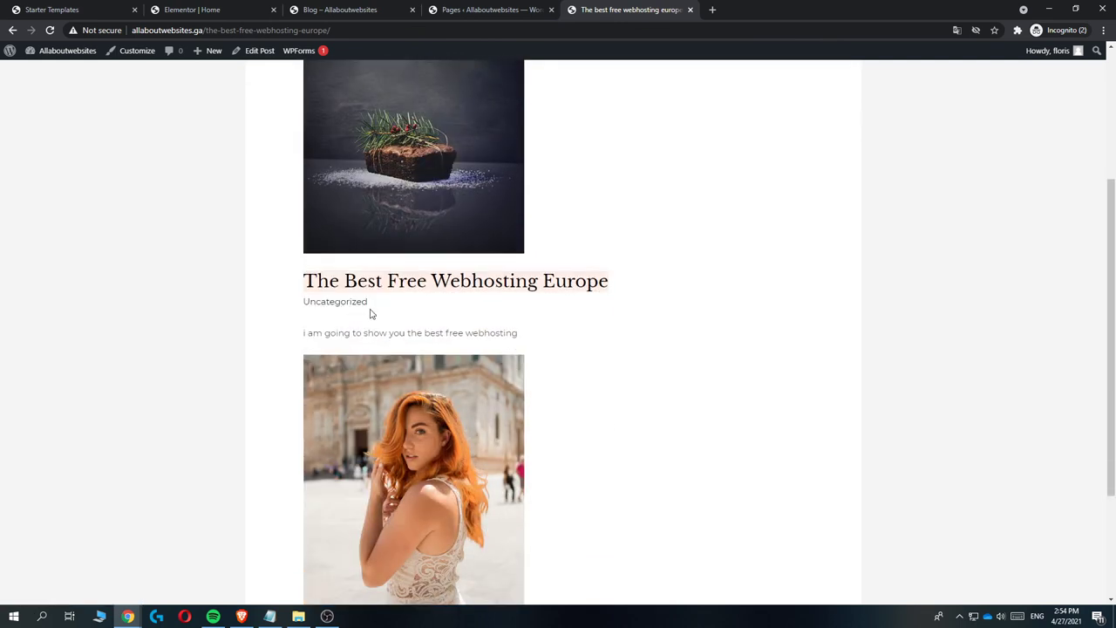
{"action": "scroll", "coordinate": [364, 340], "scroll_direction": "down", "scroll_amount": 2}
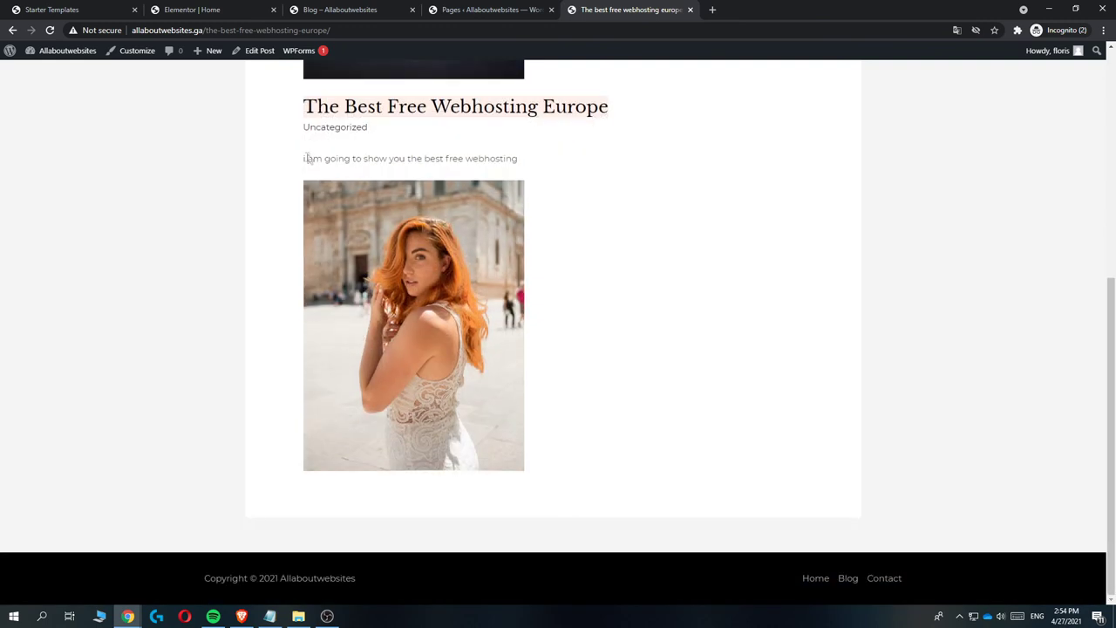
{"action": "left_click_drag", "start_coordinate": [311, 157], "coordinate": [588, 253]}
{"action": "left_click", "coordinate": [704, 372]}
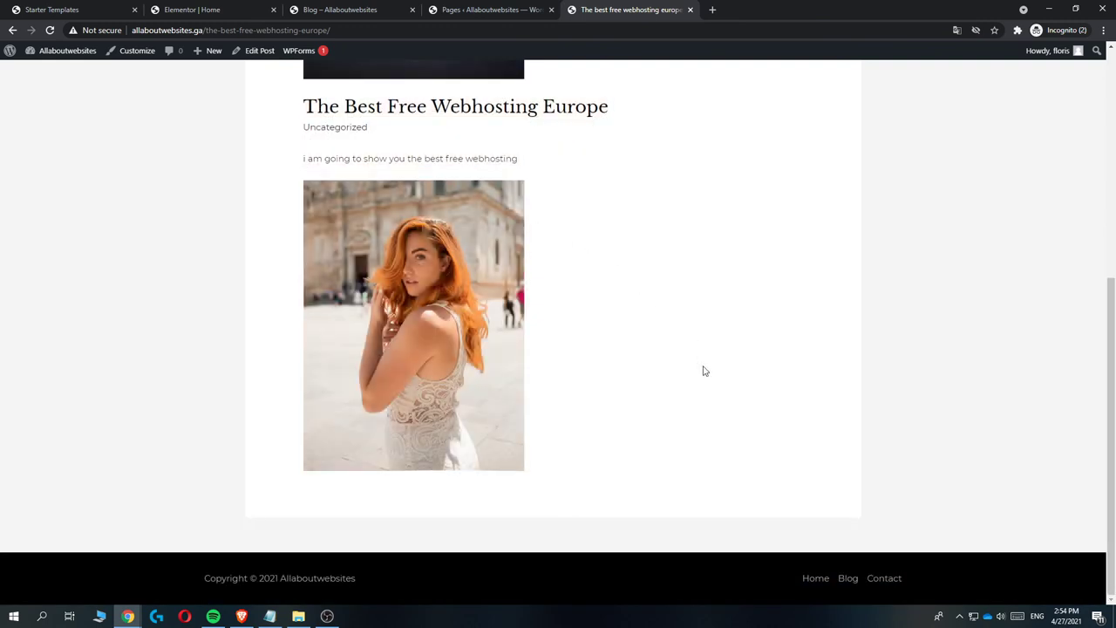